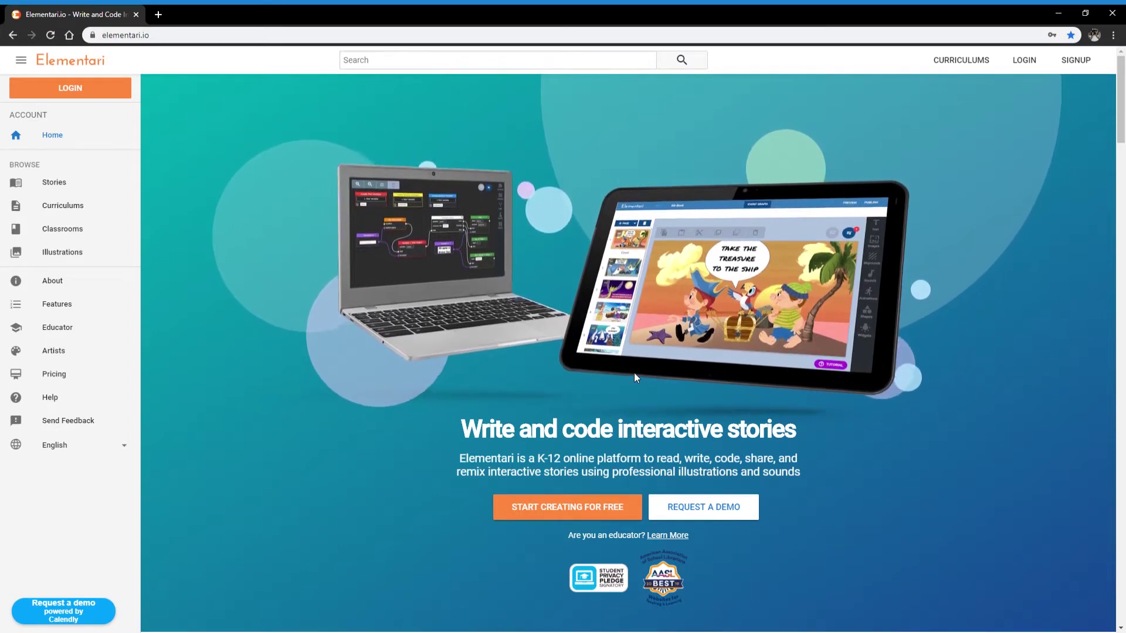
Preview the Background music, Awesome animations and Multiple endings demos, then scroll to From our community
{"action": "scroll", "coordinate": [634, 373], "scroll_direction": "down", "scroll_amount": 2}
{"action": "scroll", "coordinate": [636, 376], "scroll_direction": "down", "scroll_amount": 4}
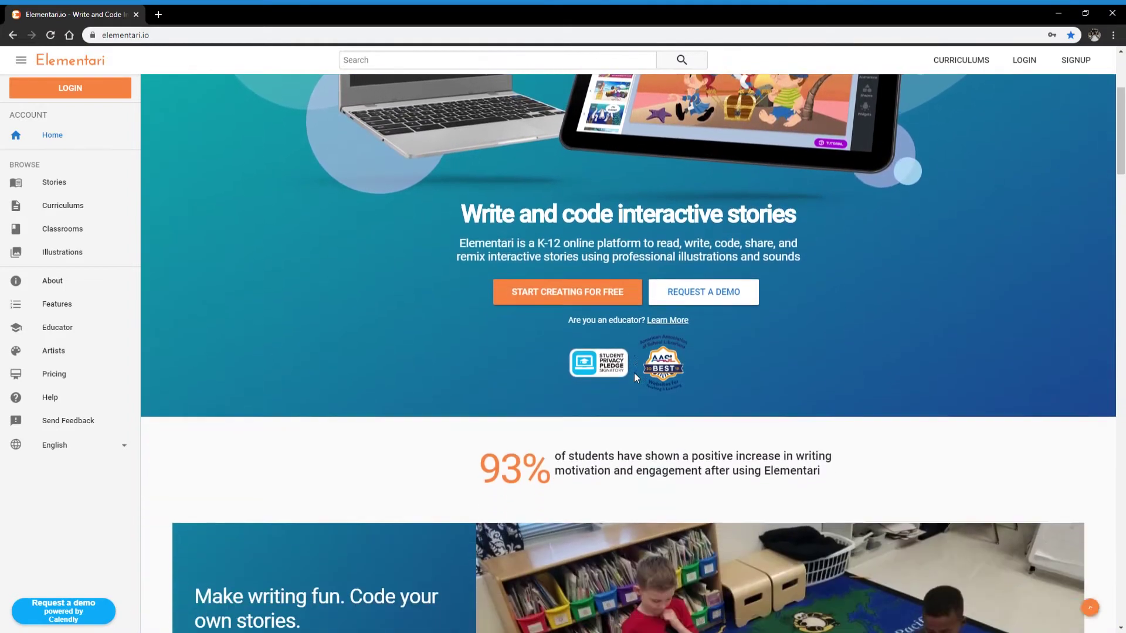
{"action": "scroll", "coordinate": [635, 375], "scroll_direction": "down", "scroll_amount": 1}
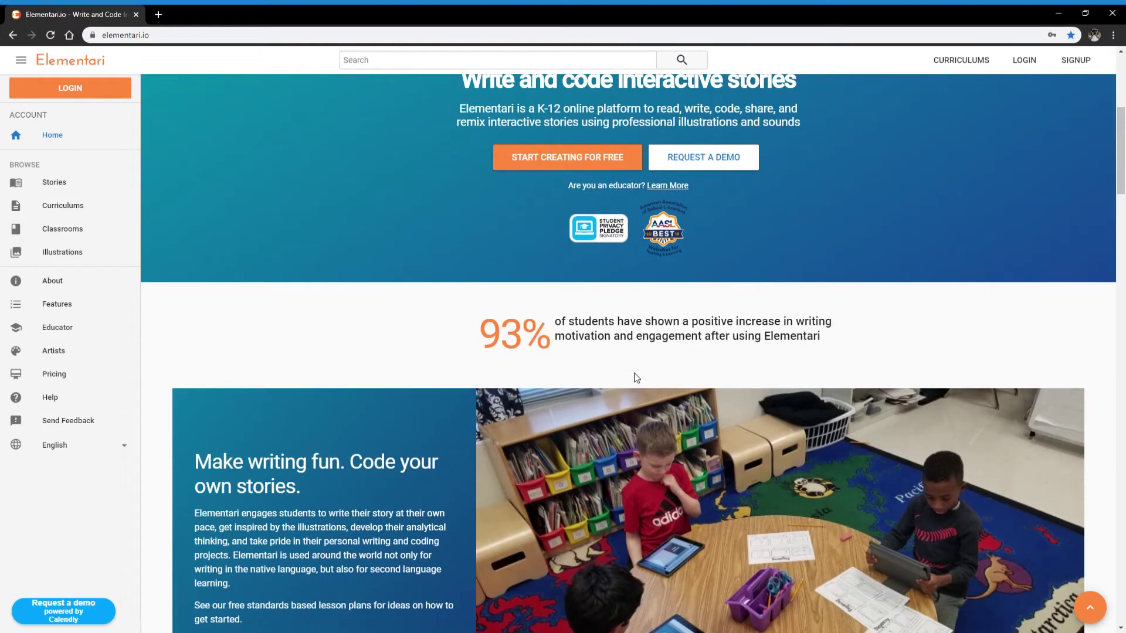
{"action": "scroll", "coordinate": [636, 377], "scroll_direction": "down", "scroll_amount": 1}
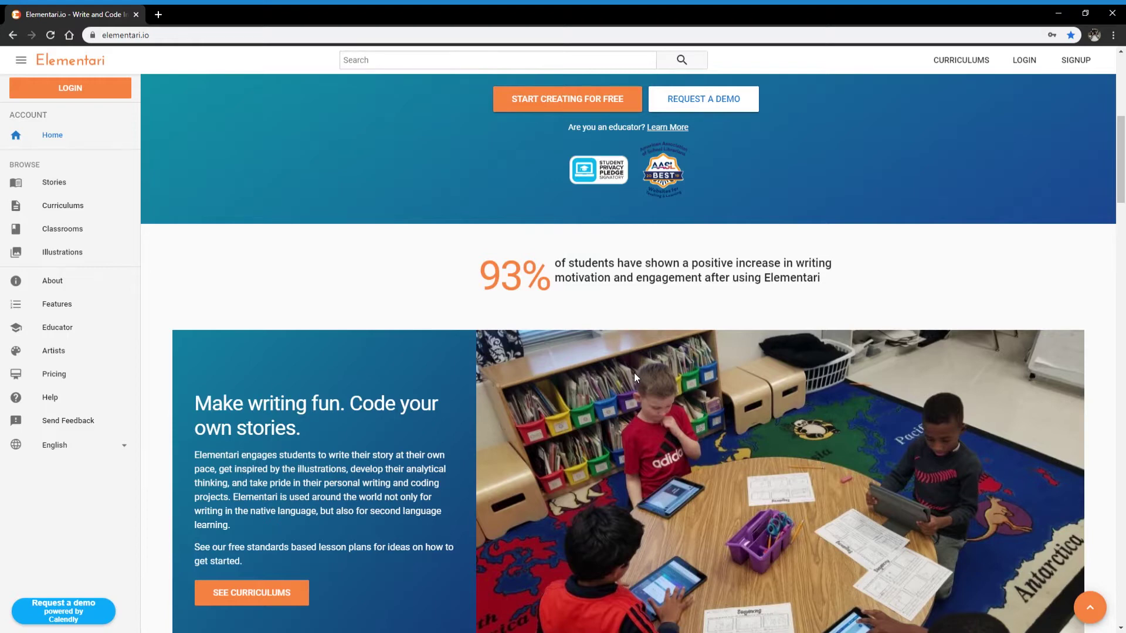
{"action": "scroll", "coordinate": [635, 377], "scroll_direction": "down", "scroll_amount": 7}
{"action": "scroll", "coordinate": [637, 378], "scroll_direction": "down", "scroll_amount": 2}
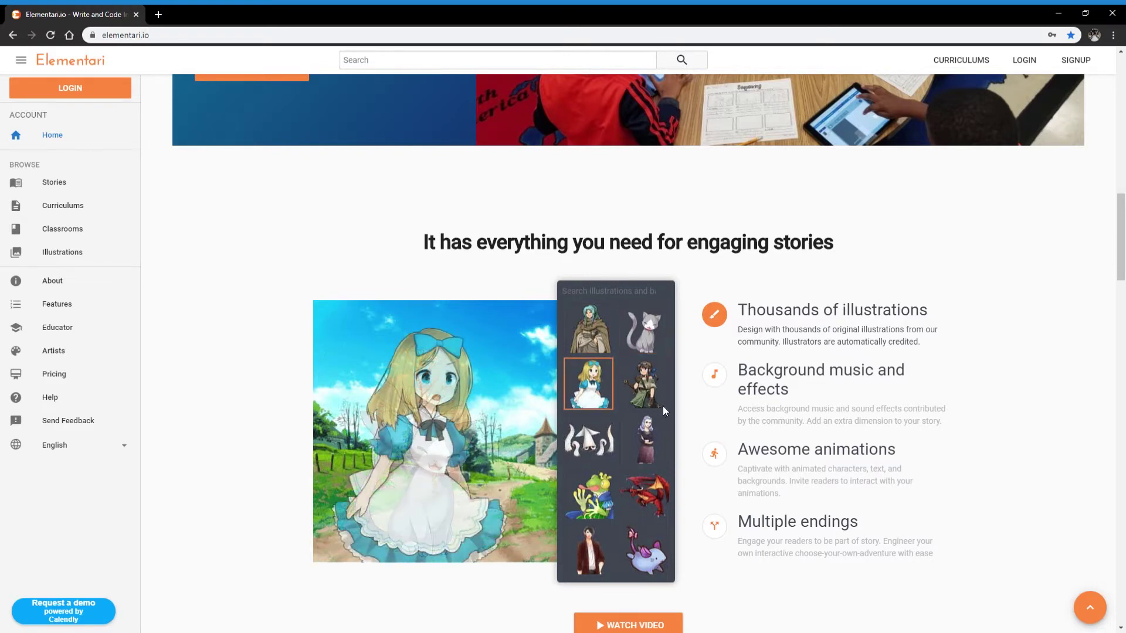
{"action": "left_click", "coordinate": [755, 395]}
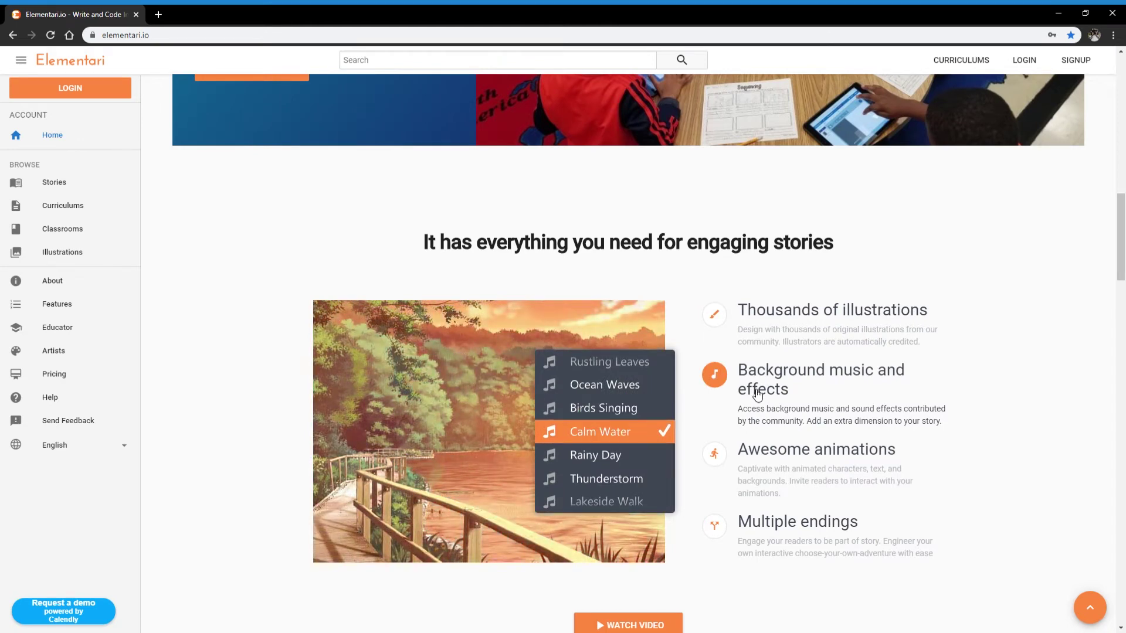
{"action": "left_click", "coordinate": [762, 461]}
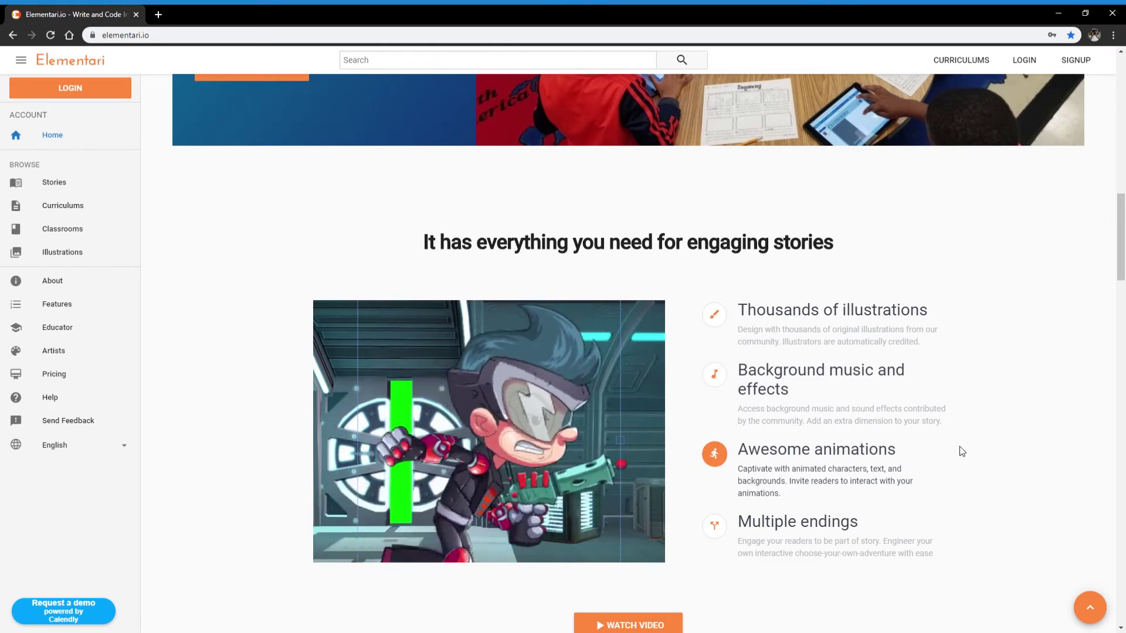
{"action": "left_click", "coordinate": [830, 522]}
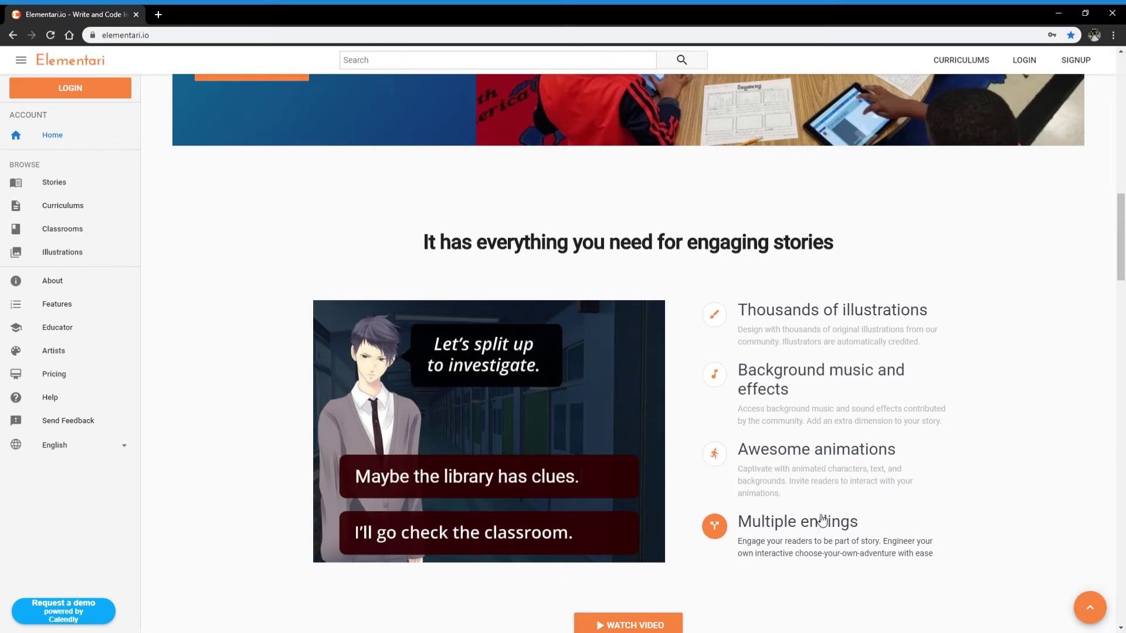
{"action": "scroll", "coordinate": [913, 446], "scroll_direction": "down", "scroll_amount": 3}
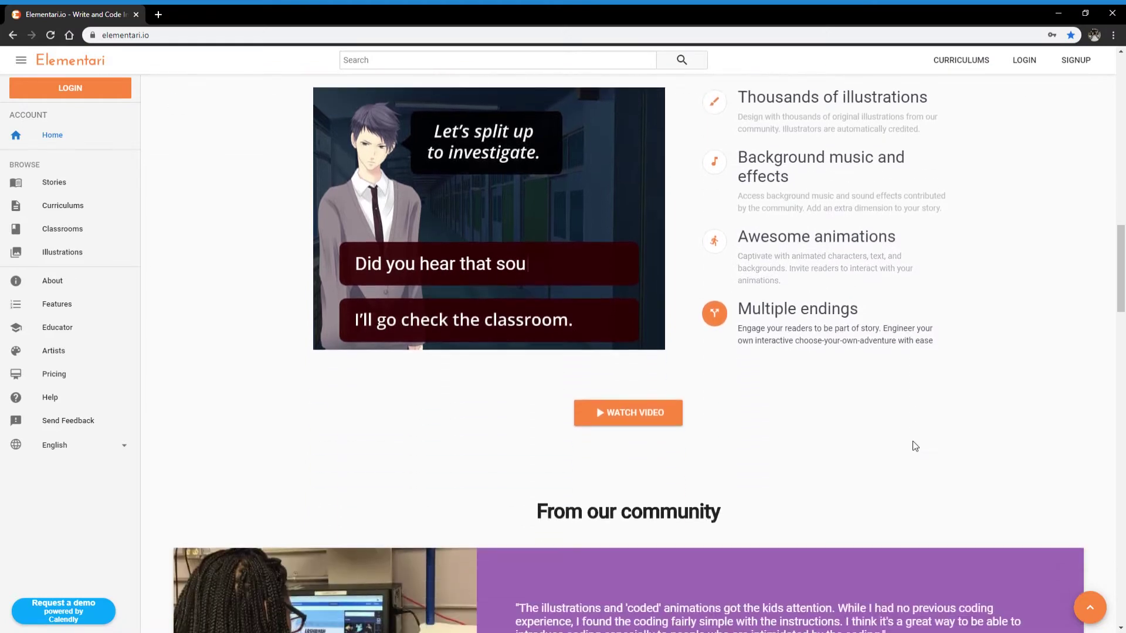
{"action": "scroll", "coordinate": [912, 442], "scroll_direction": "down", "scroll_amount": 3}
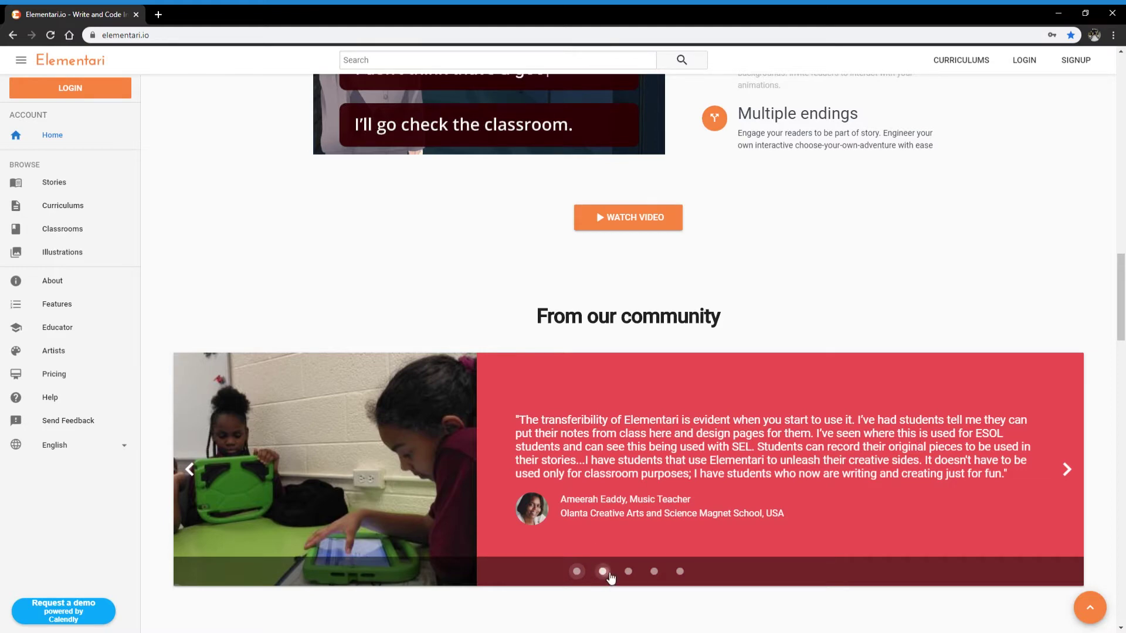
Cycle through the second, third and fourth community testimonials
{"action": "left_click", "coordinate": [609, 574]}
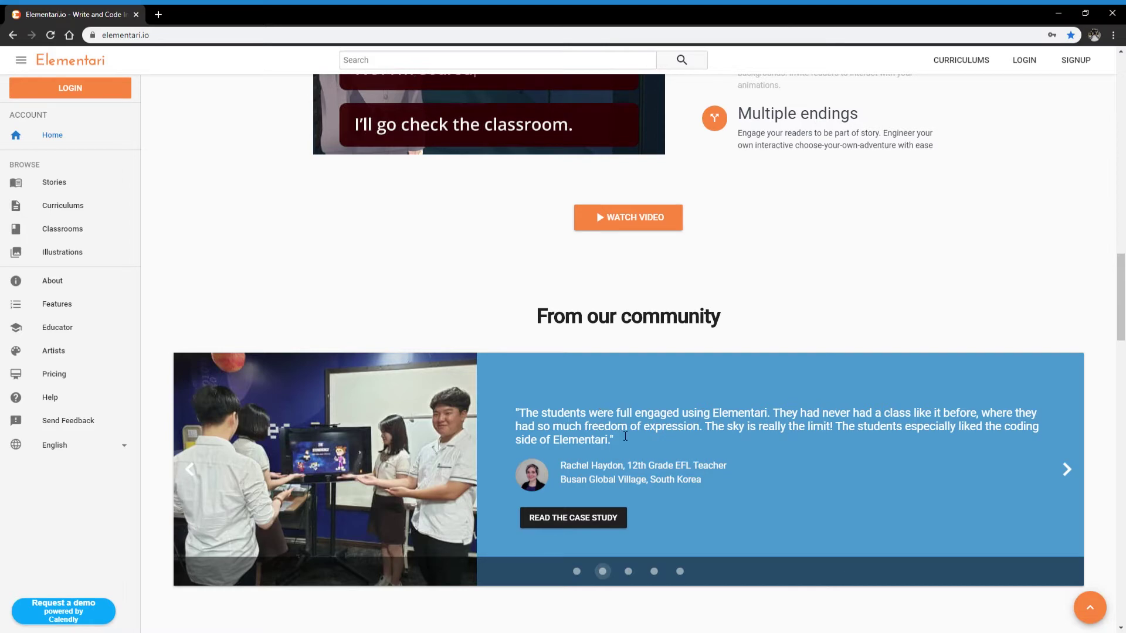
{"action": "left_click", "coordinate": [628, 571]}
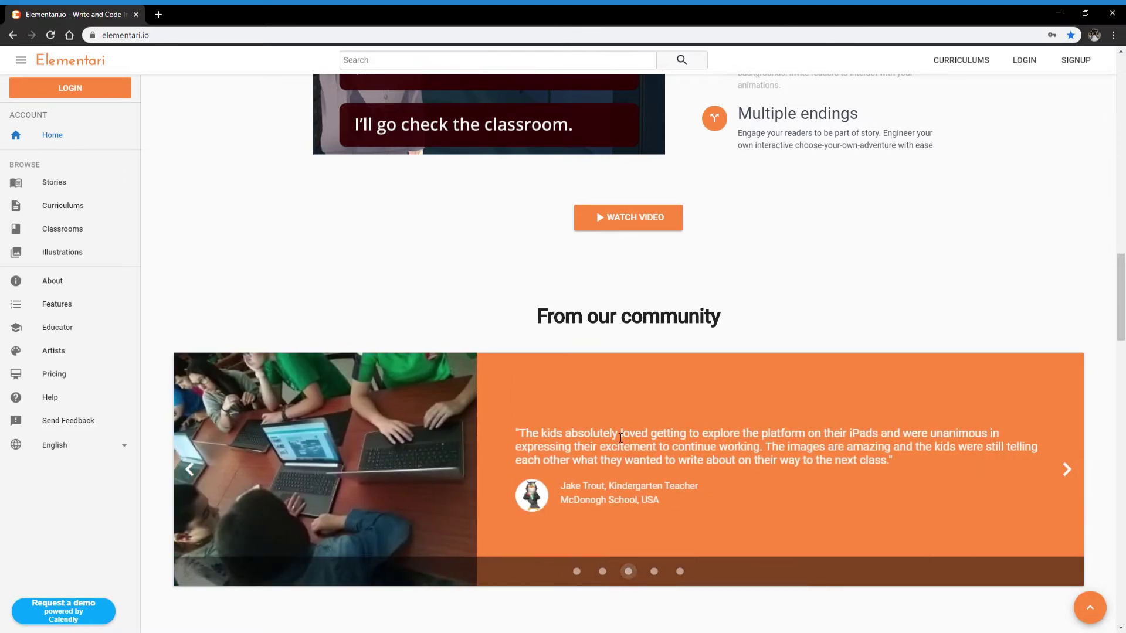
{"action": "left_click", "coordinate": [655, 571]}
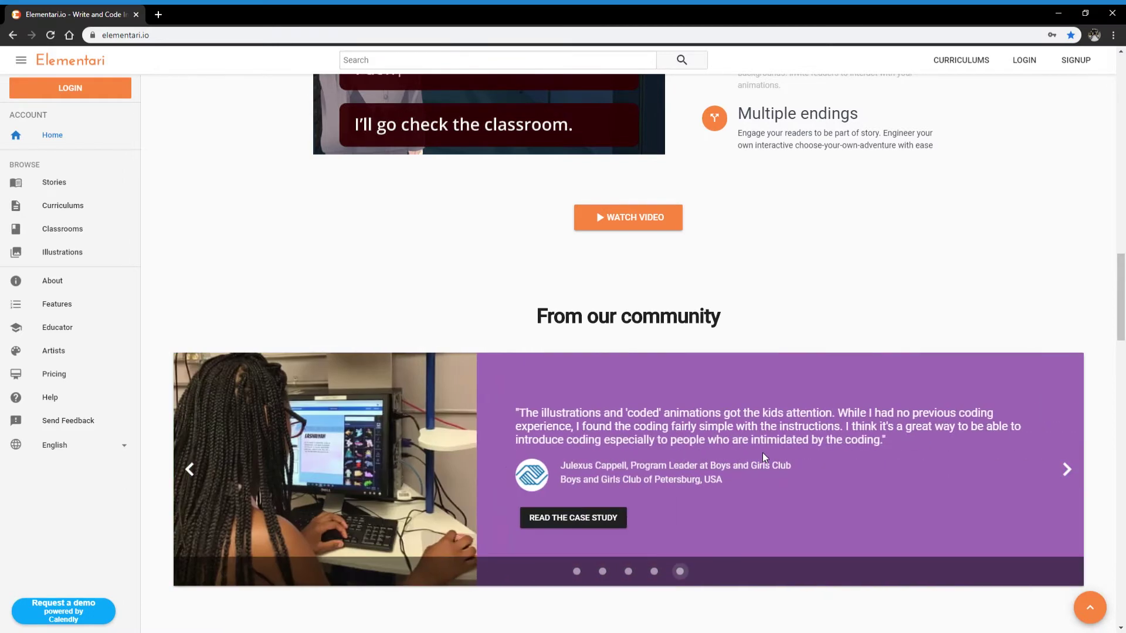
Scroll through the featured stories and Twitter feed, then return to the page top
{"action": "scroll", "coordinate": [762, 454], "scroll_direction": "down", "scroll_amount": 5}
{"action": "scroll", "coordinate": [786, 369], "scroll_direction": "down", "scroll_amount": 4}
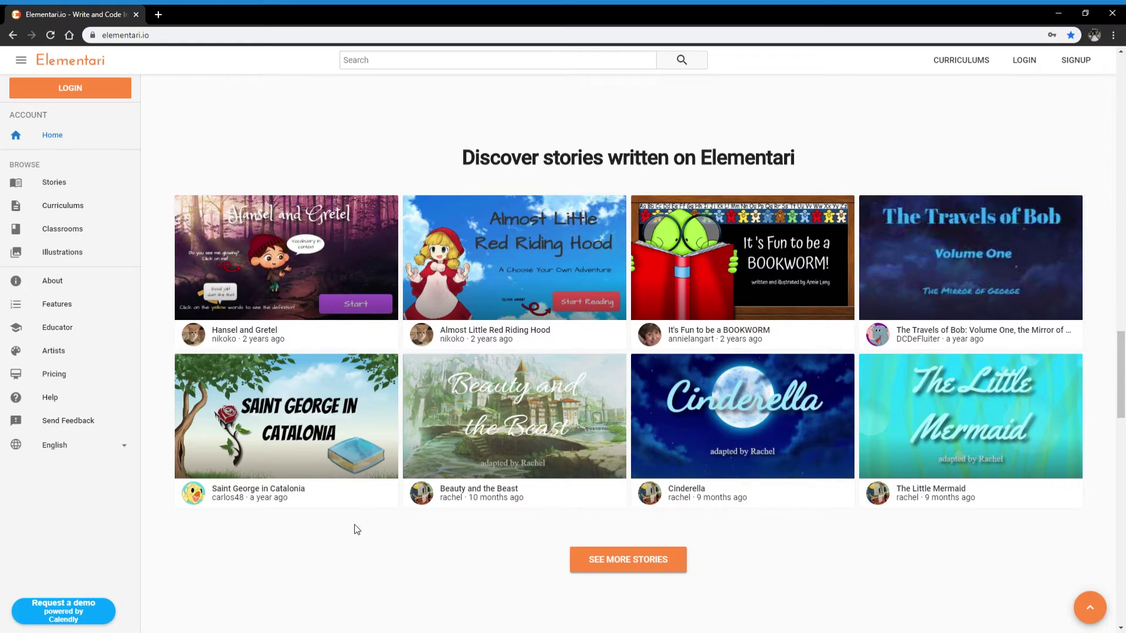
{"action": "scroll", "coordinate": [363, 539], "scroll_direction": "down", "scroll_amount": 8}
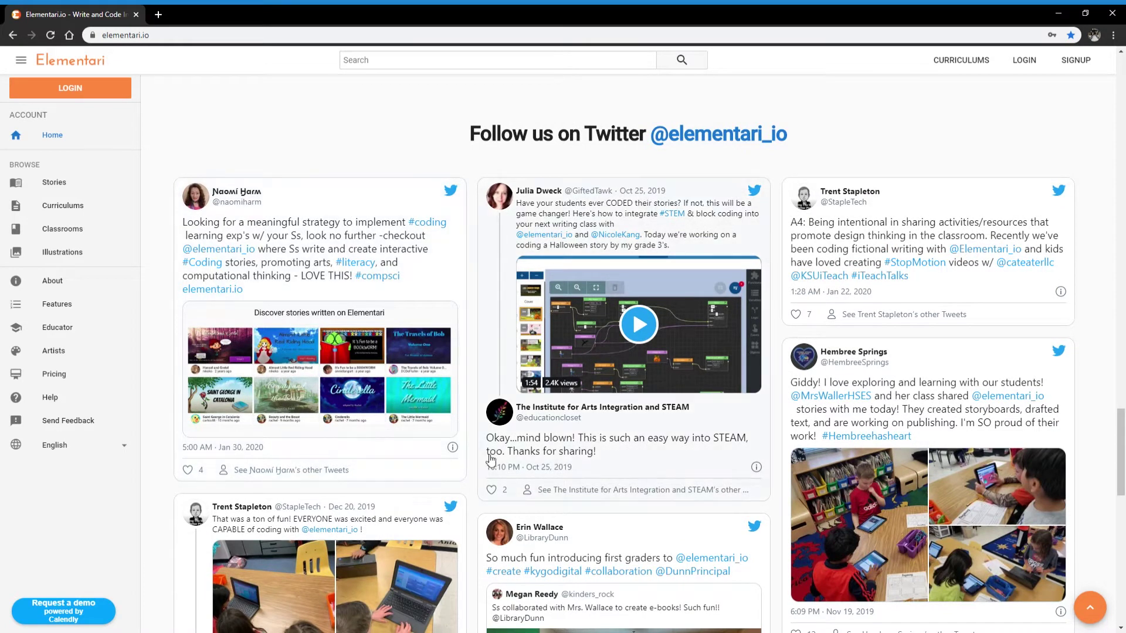
{"action": "scroll", "coordinate": [713, 506], "scroll_direction": "down", "scroll_amount": 4}
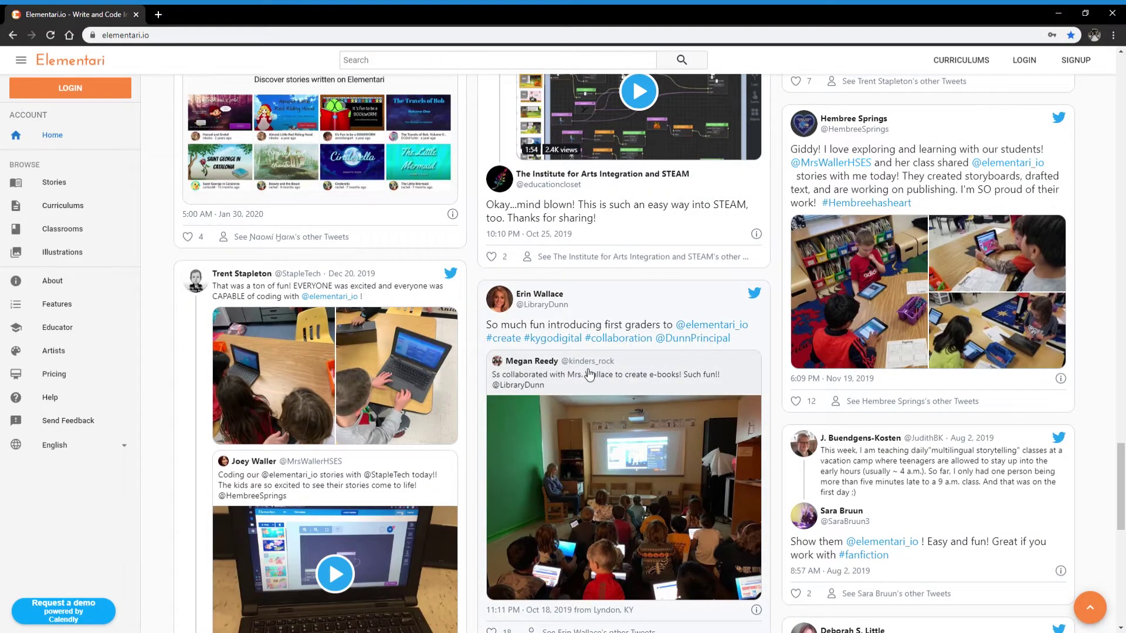
{"action": "scroll", "coordinate": [580, 364], "scroll_direction": "down", "scroll_amount": 4}
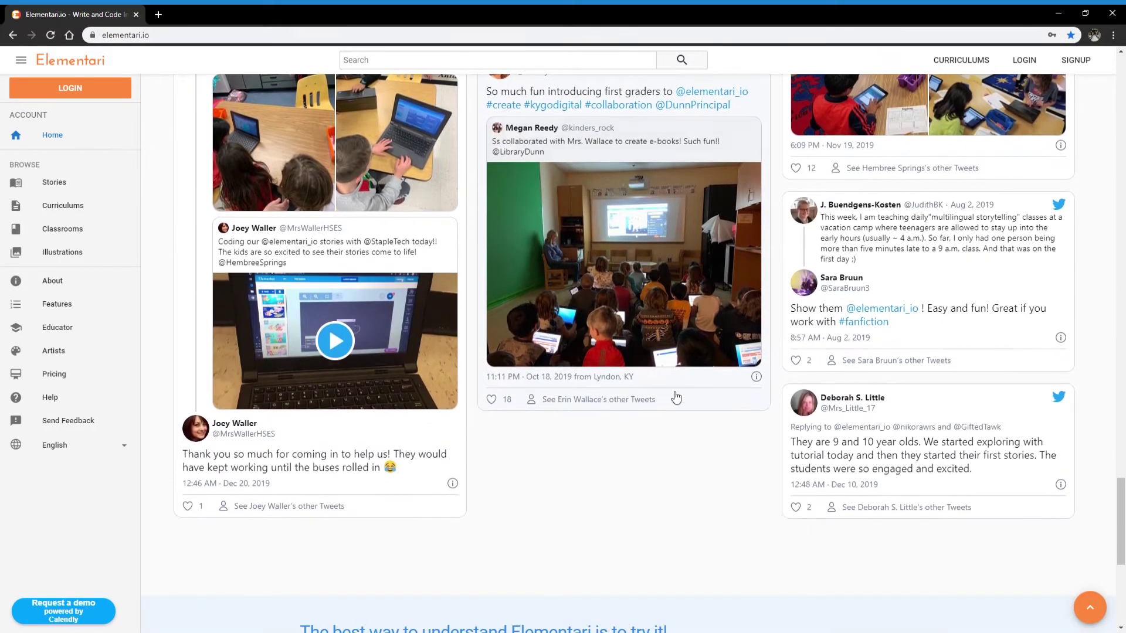
{"action": "left_click", "coordinate": [1089, 609]}
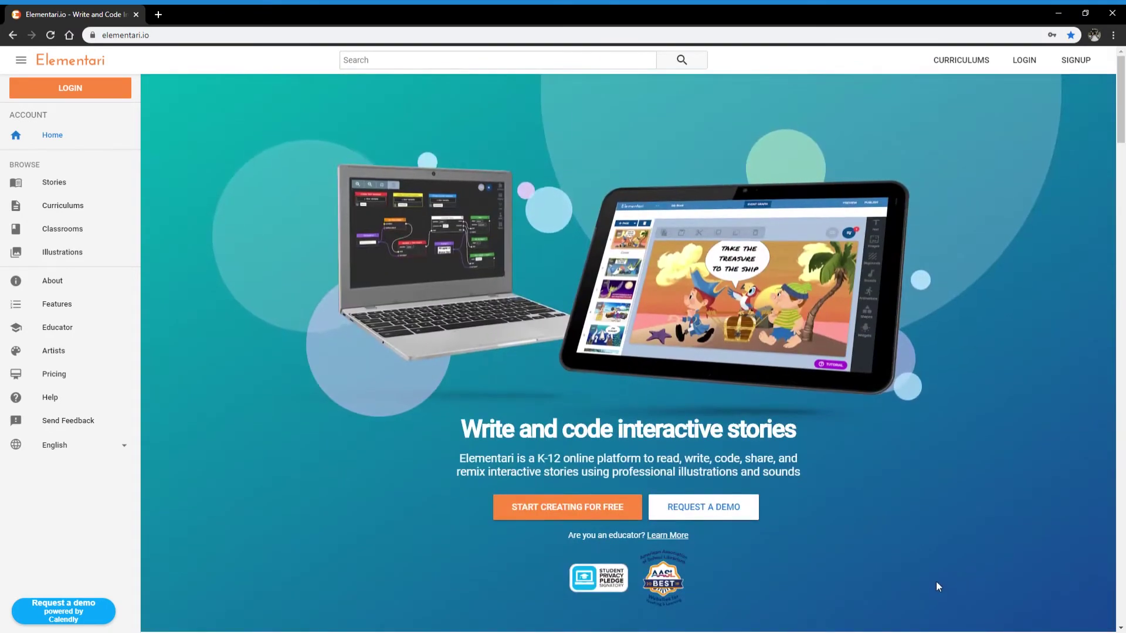
Open the free Create Your Account signup form and enter the username awesome
{"action": "left_click", "coordinate": [564, 506]}
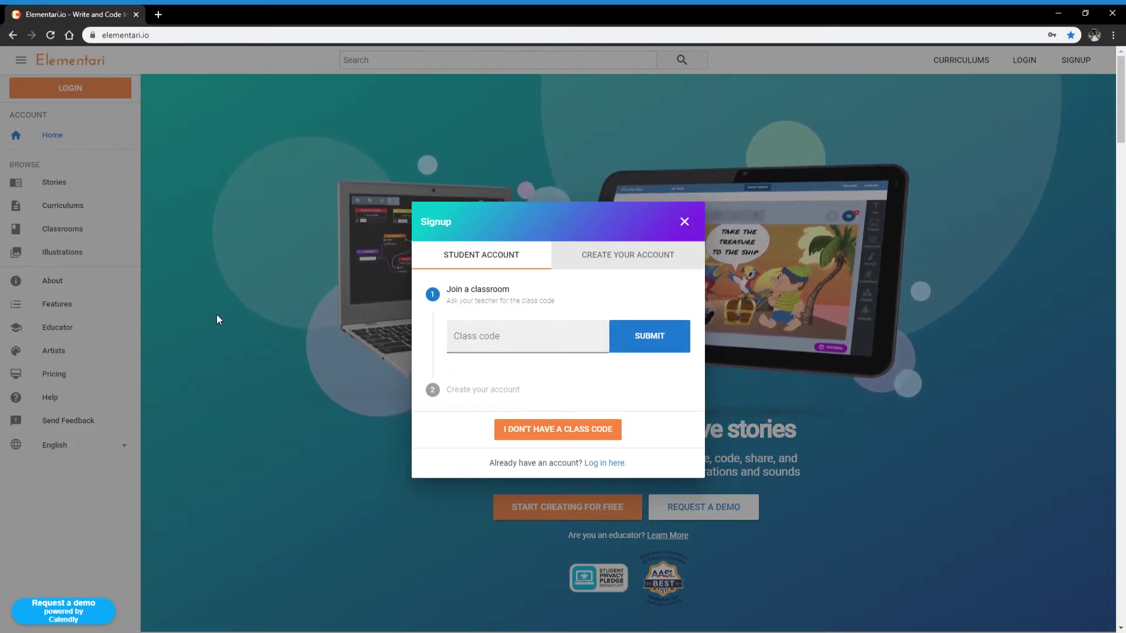
{"action": "left_click", "coordinate": [623, 257]}
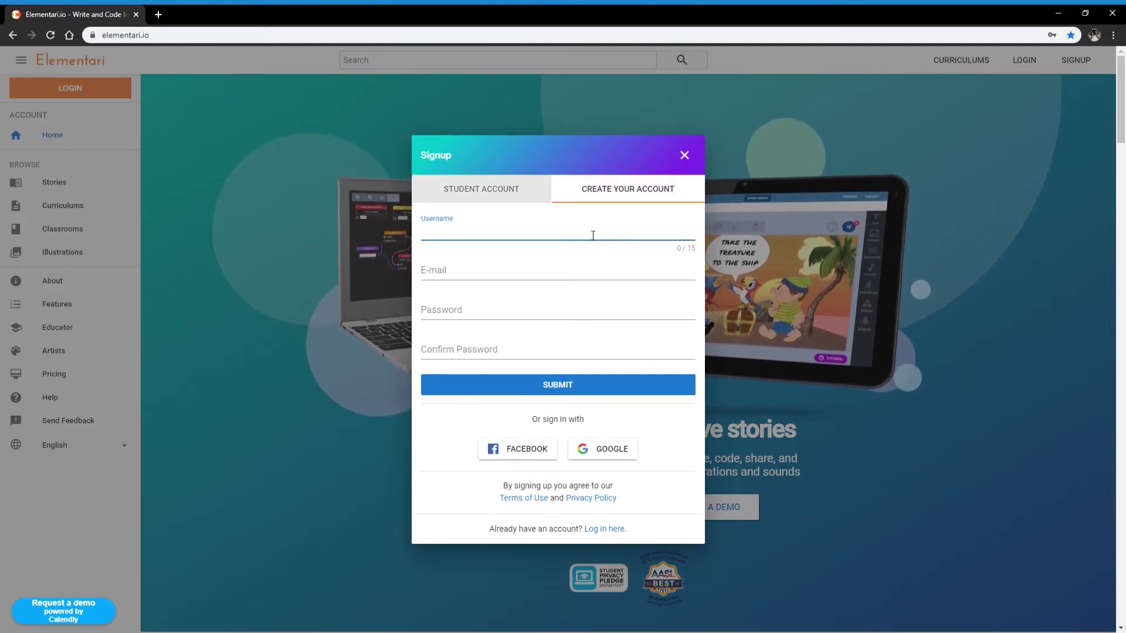
{"action": "type", "text": "awesome"}
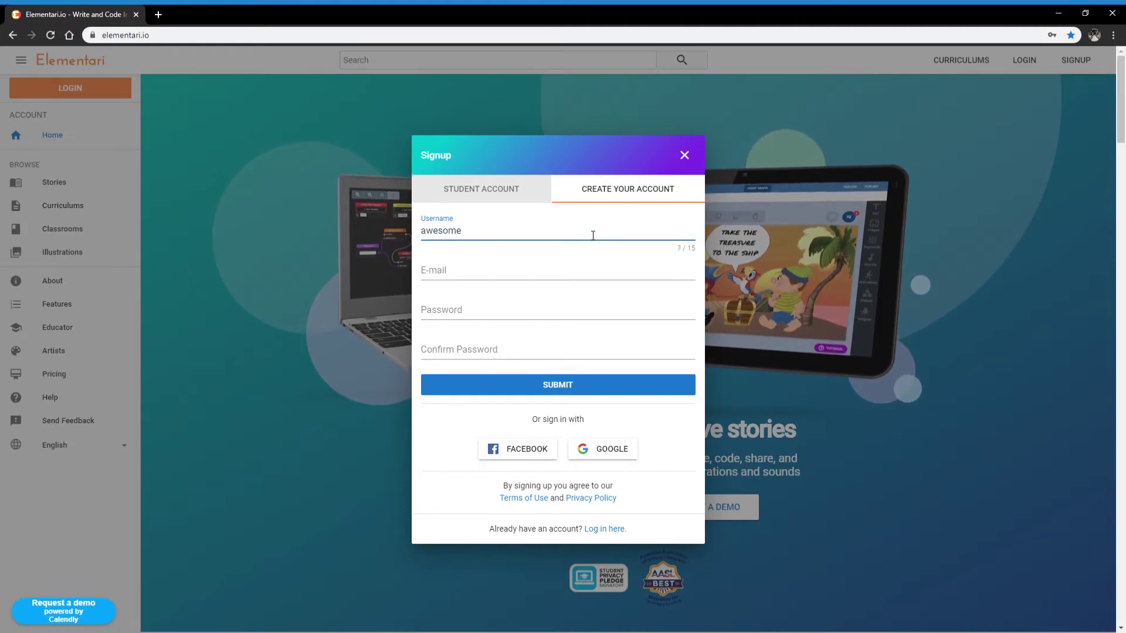
Fill in the e-mail from the saved suggestion and enter a matching password twice
{"action": "key", "text": "Tab"}
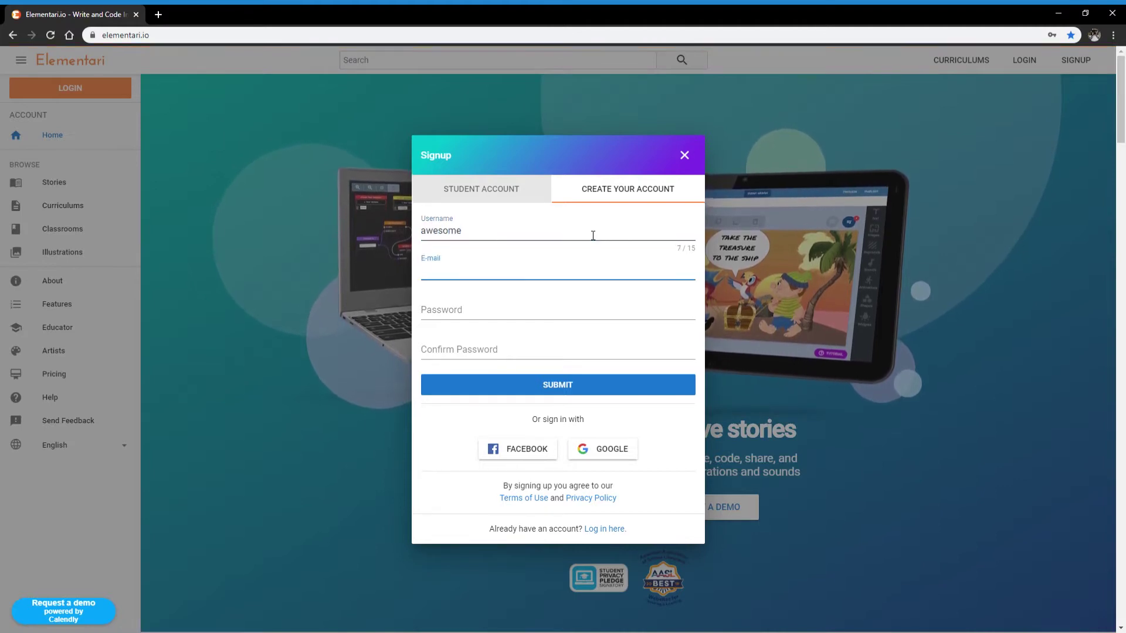
{"action": "type", "text": "co"}
{"action": "key", "text": "Down"}
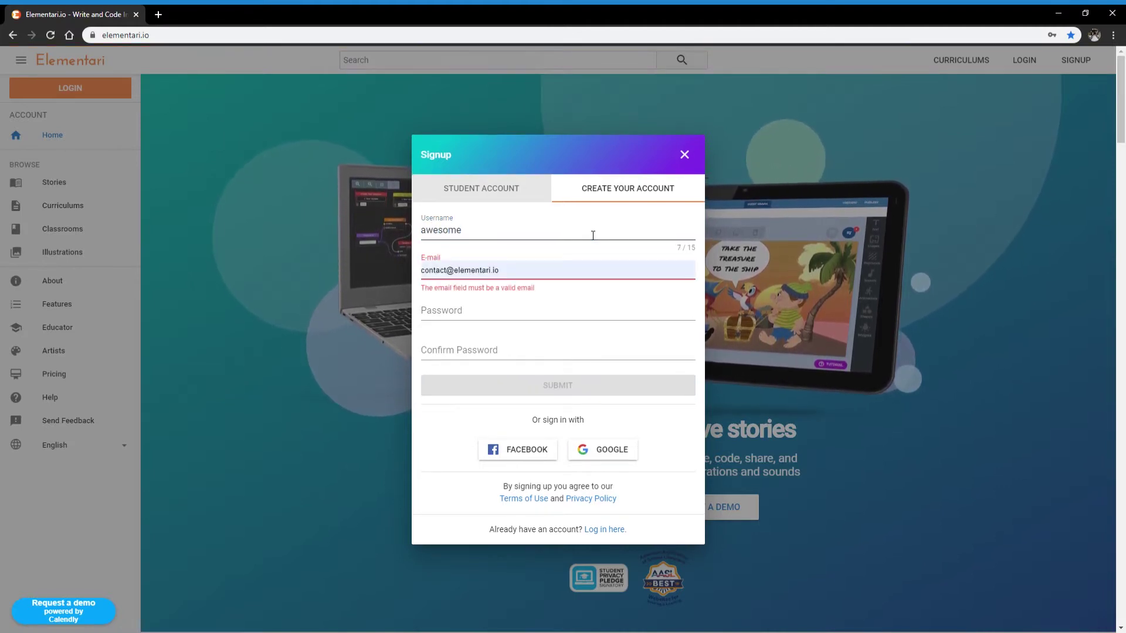
{"action": "key", "text": "Return"}
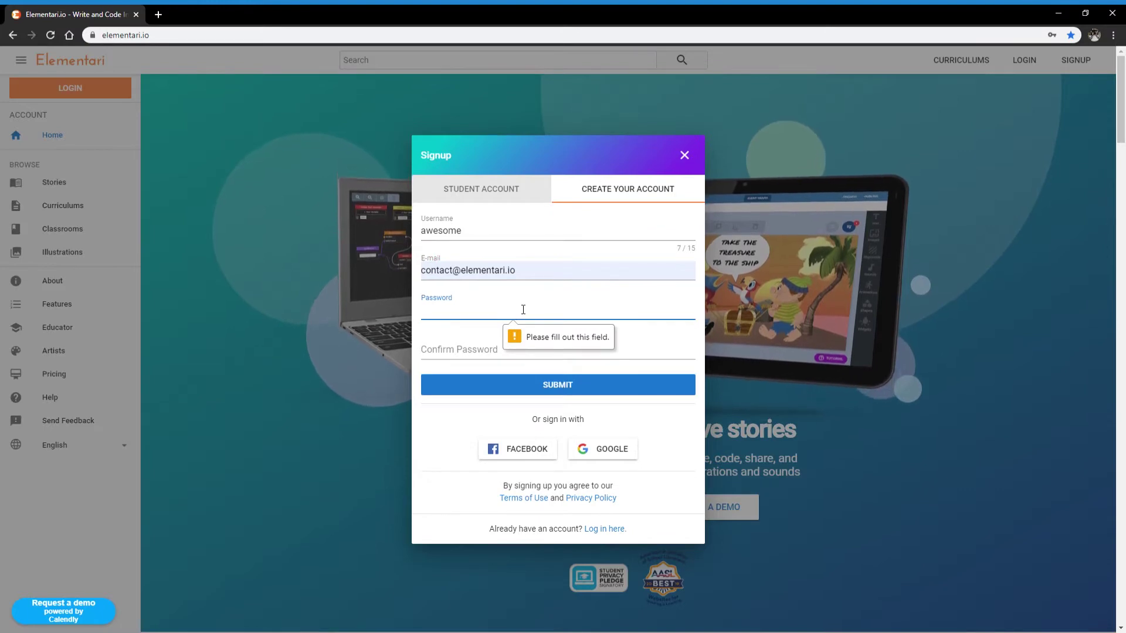
{"action": "type", "text": "••••••••••"}
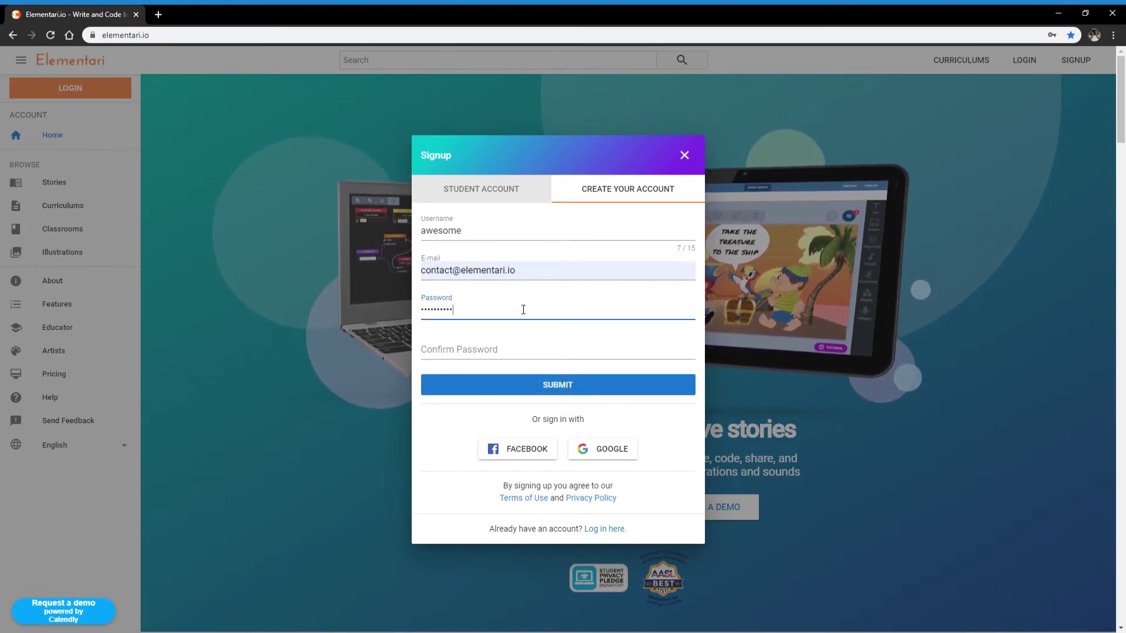
{"action": "key", "text": "Tab"}
{"action": "type", "text": "••••••••••"}
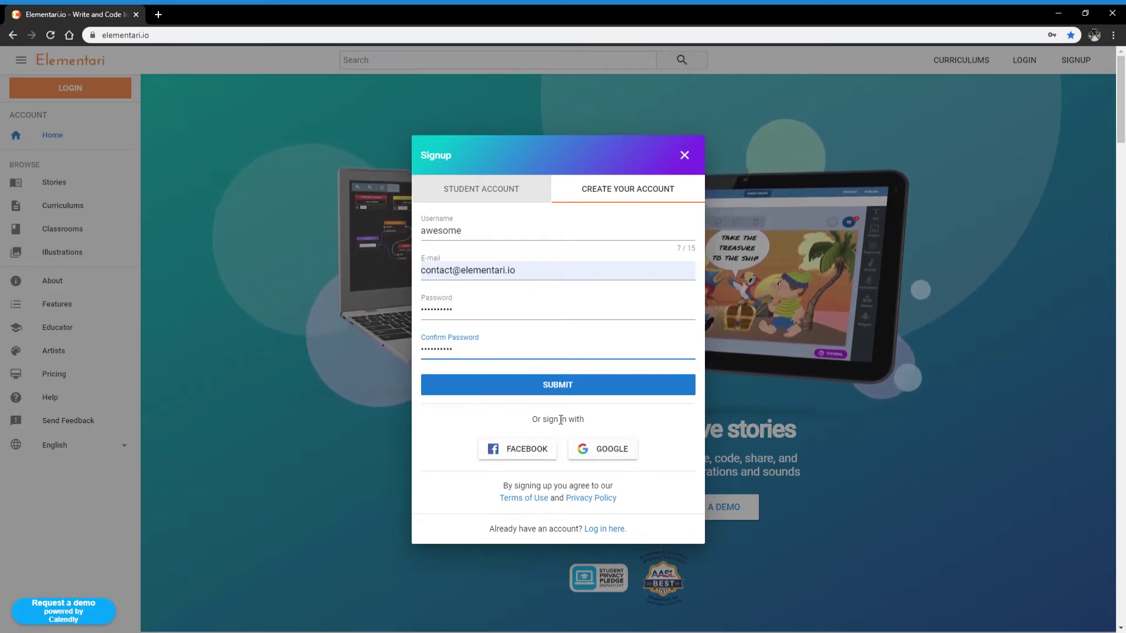
Submit the signup, then start a blank story draft, 'Awesome's Story', via WRITE A STORY
{"action": "left_click", "coordinate": [569, 390]}
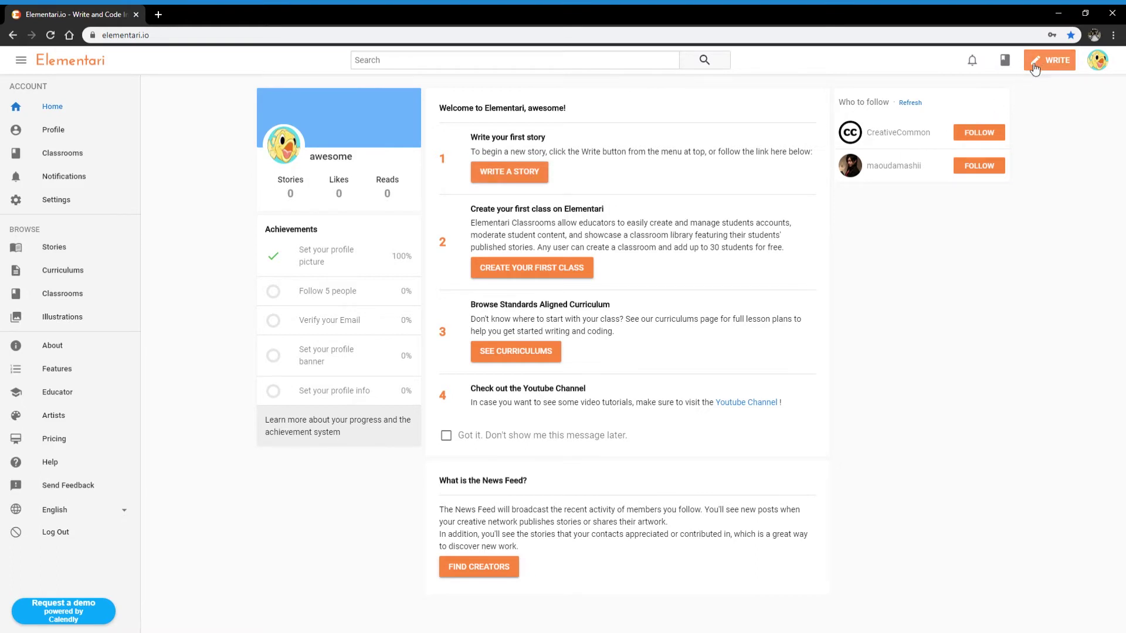
{"action": "left_click", "coordinate": [510, 176]}
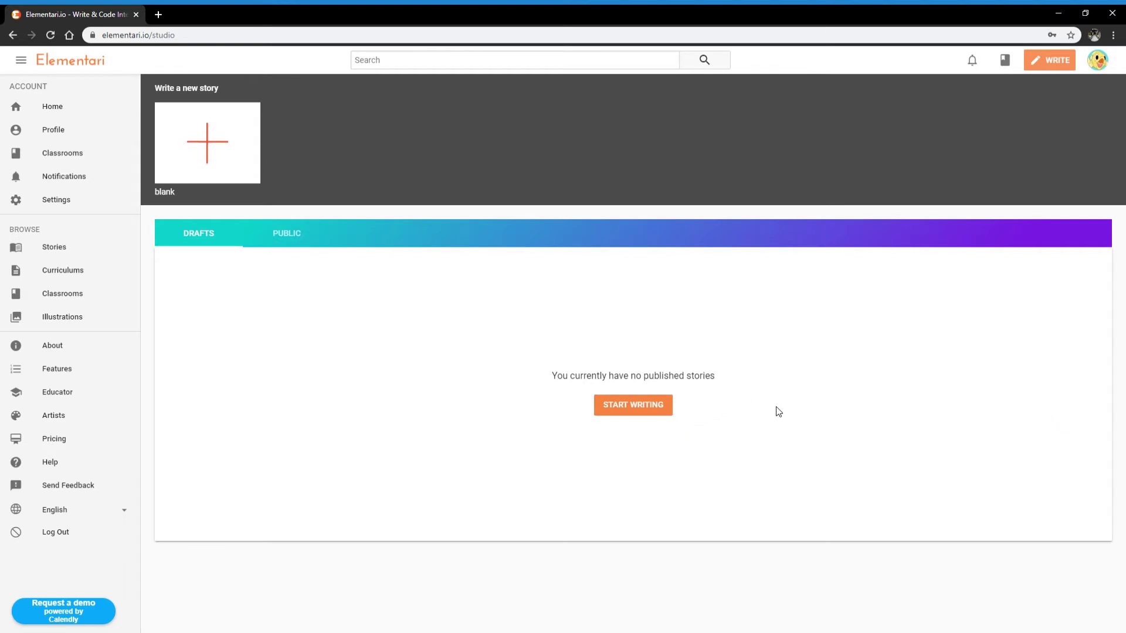
{"action": "left_click", "coordinate": [634, 413]}
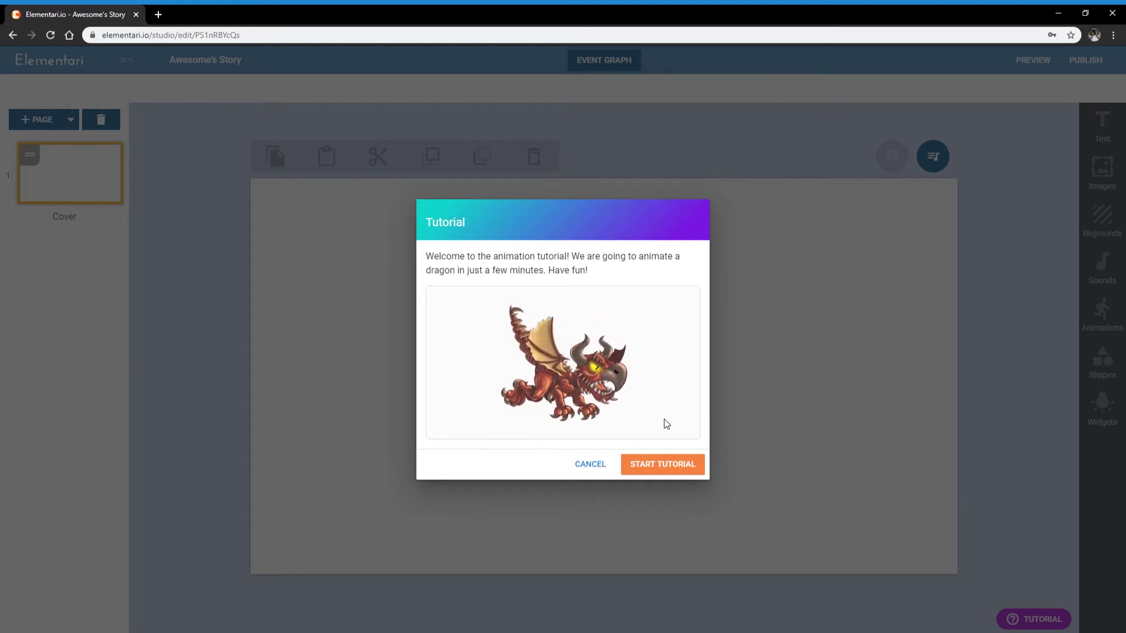
Begin the animation tutorial via START TUTORIAL, adding a blank page 2
{"action": "left_click", "coordinate": [643, 472]}
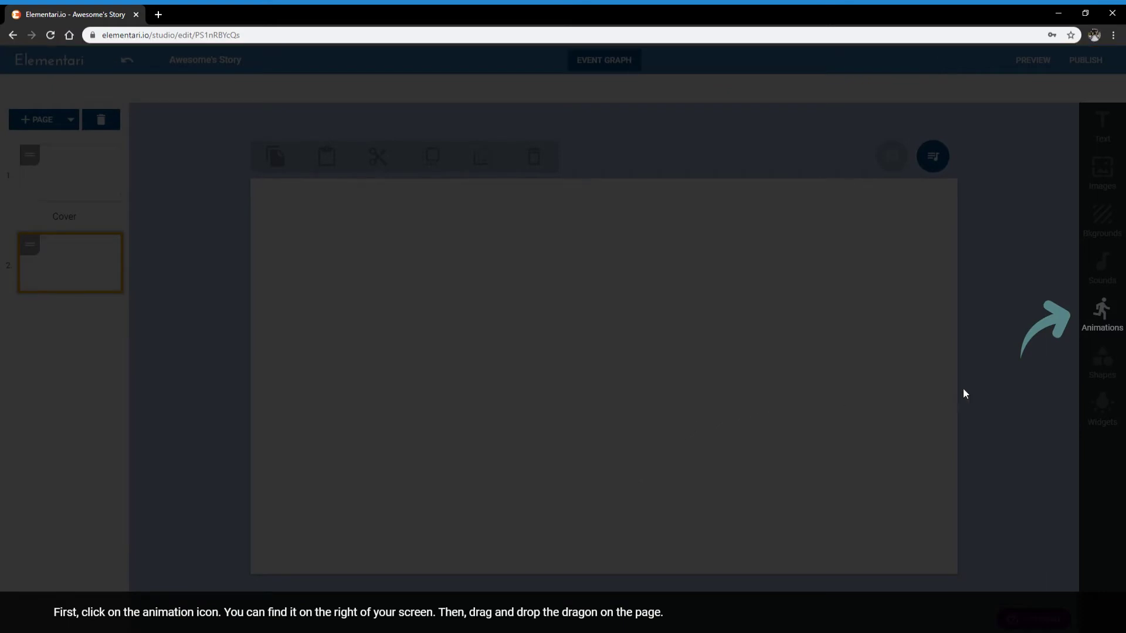
Drag the dragon animation onto page 2, enlarge and level it, and place it top-left
{"action": "left_click", "coordinate": [1108, 314]}
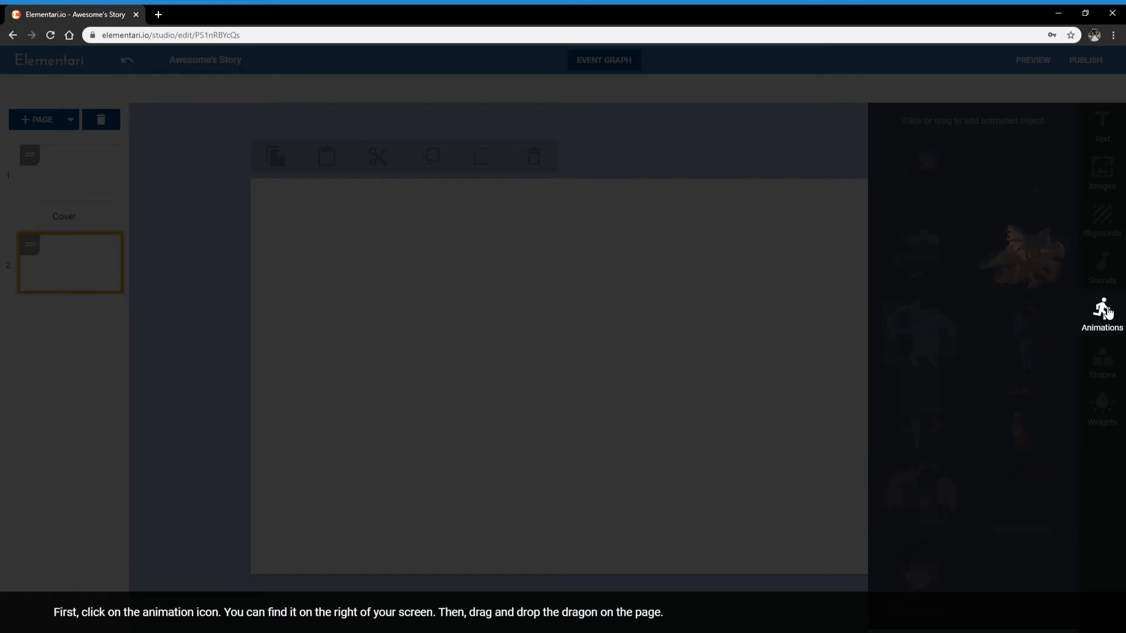
{"action": "left_click_drag", "start_coordinate": [1050, 270], "coordinate": [562, 292]}
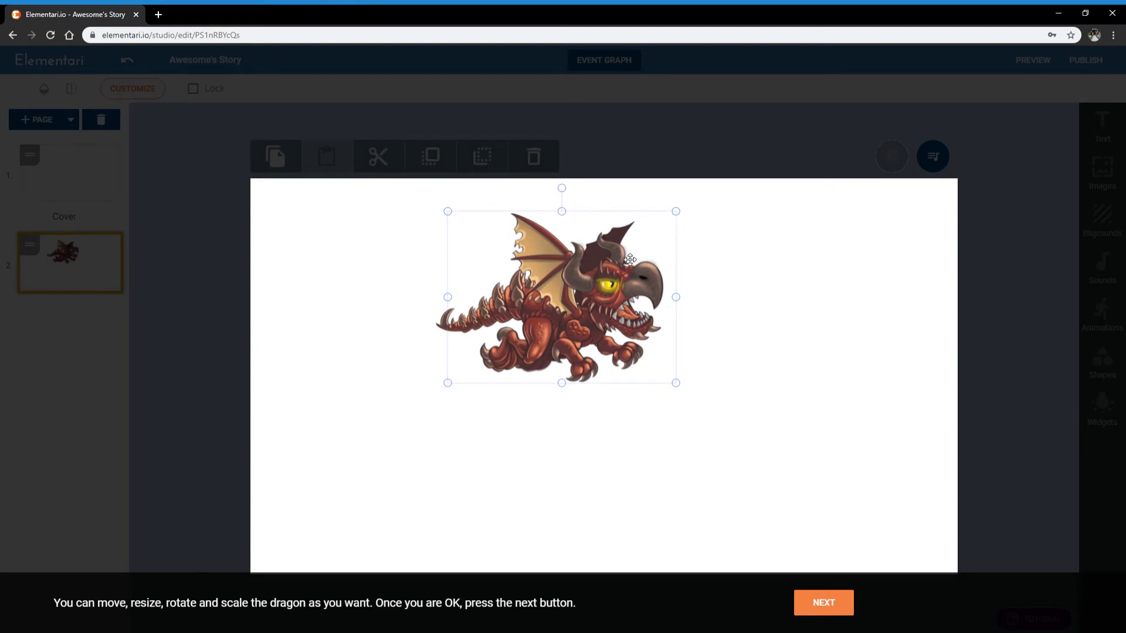
{"action": "left_click_drag", "start_coordinate": [579, 272], "coordinate": [559, 383]}
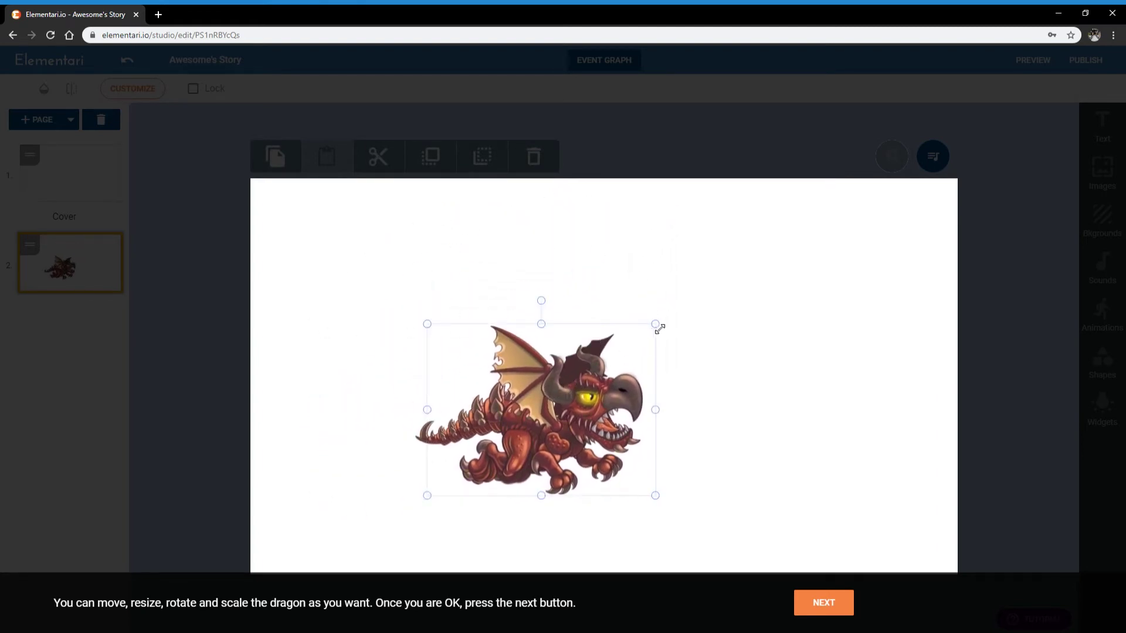
{"action": "left_click_drag", "start_coordinate": [657, 323], "coordinate": [692, 297]}
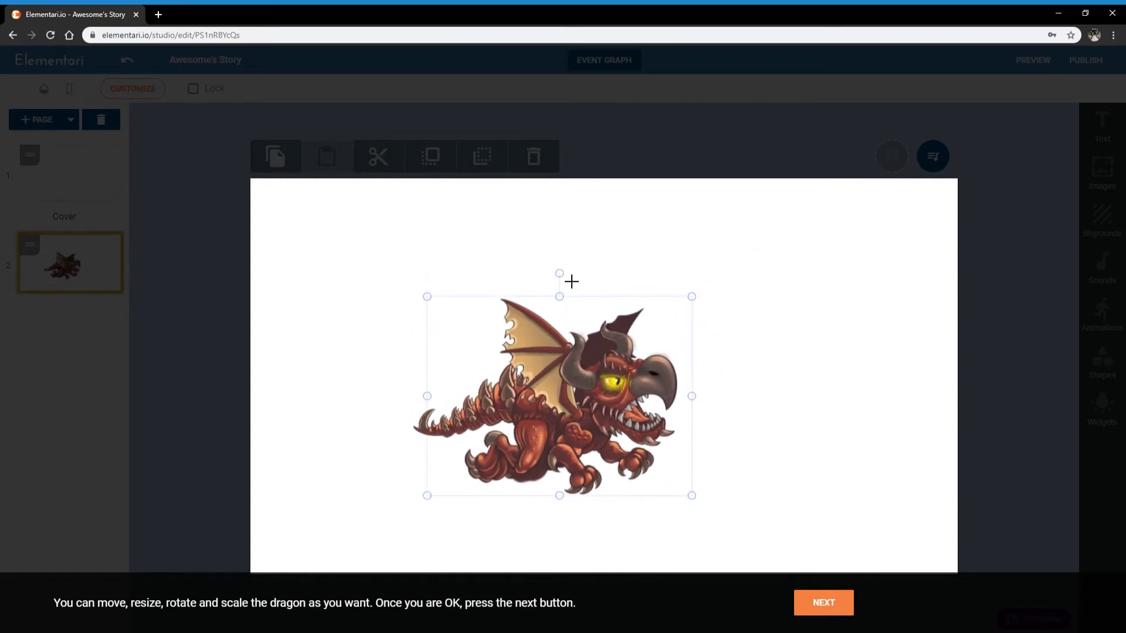
{"action": "left_click_drag", "start_coordinate": [570, 282], "coordinate": [601, 297]}
{"action": "left_click_drag", "start_coordinate": [591, 422], "coordinate": [462, 317]}
{"action": "left_click", "coordinate": [638, 322]}
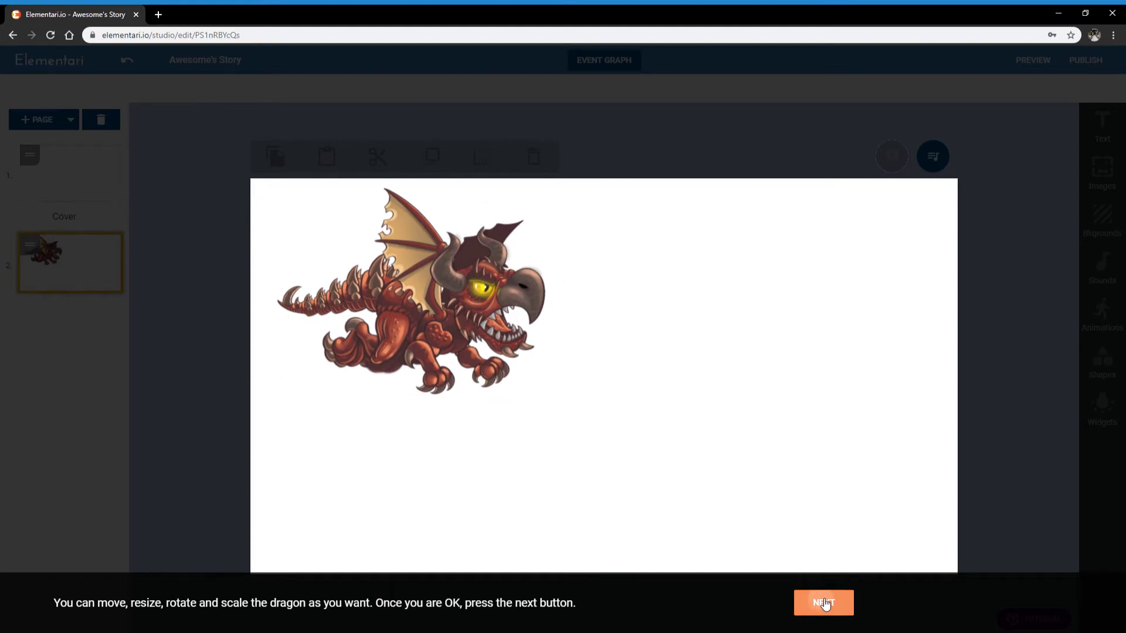
{"action": "left_click", "coordinate": [825, 604]}
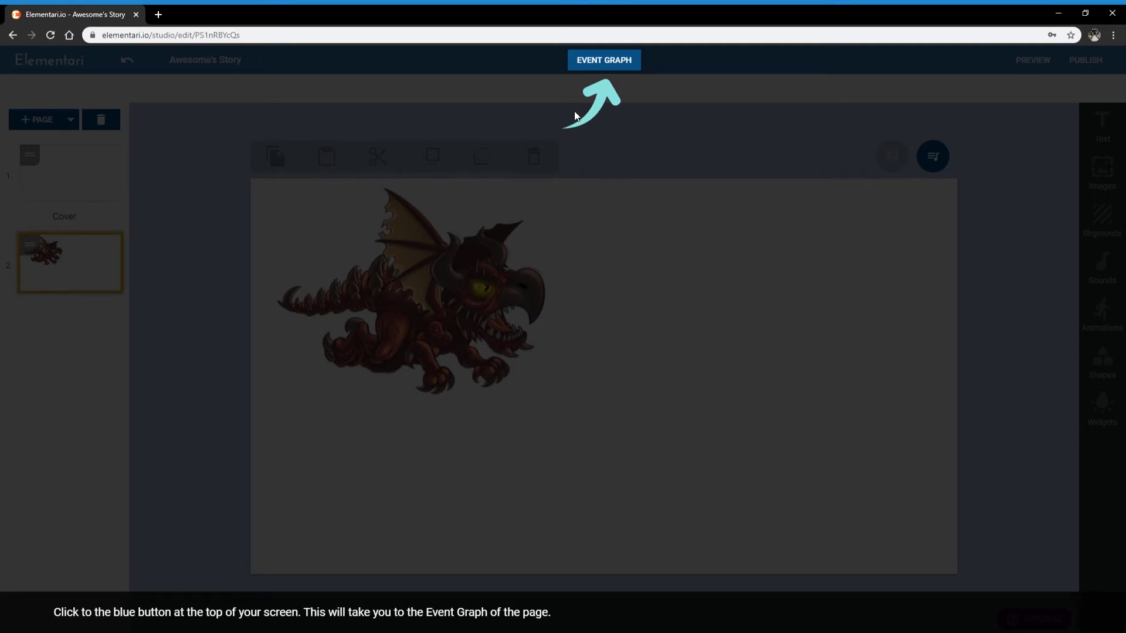
Drag an Animate block from Functions onto page 2's Event Graph canvas
{"action": "left_click", "coordinate": [611, 64]}
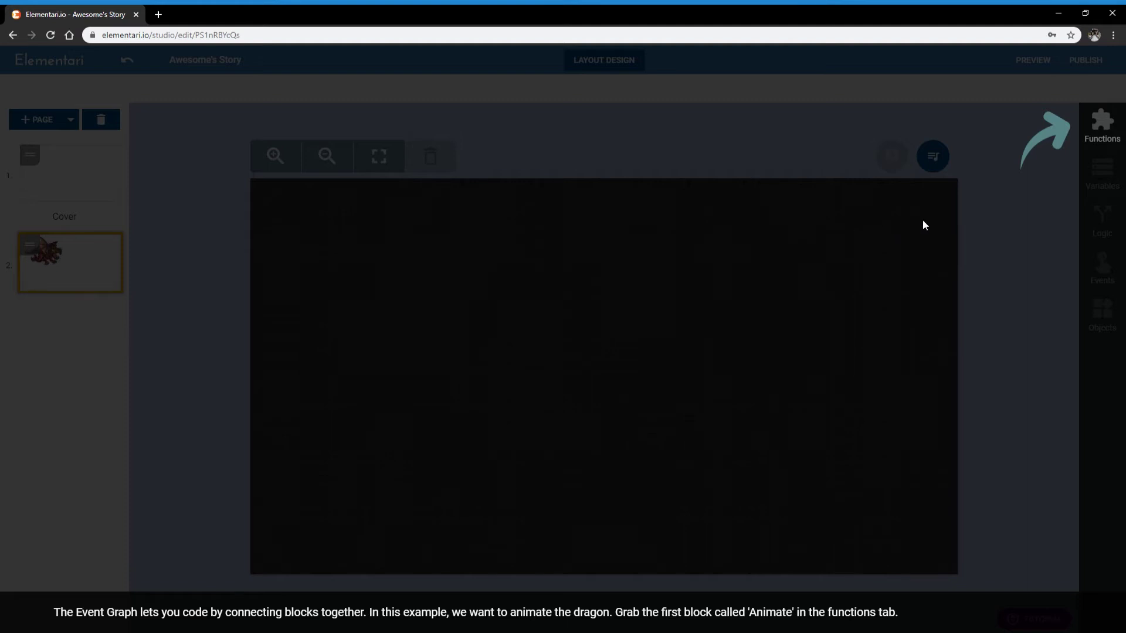
{"action": "left_click", "coordinate": [1113, 127]}
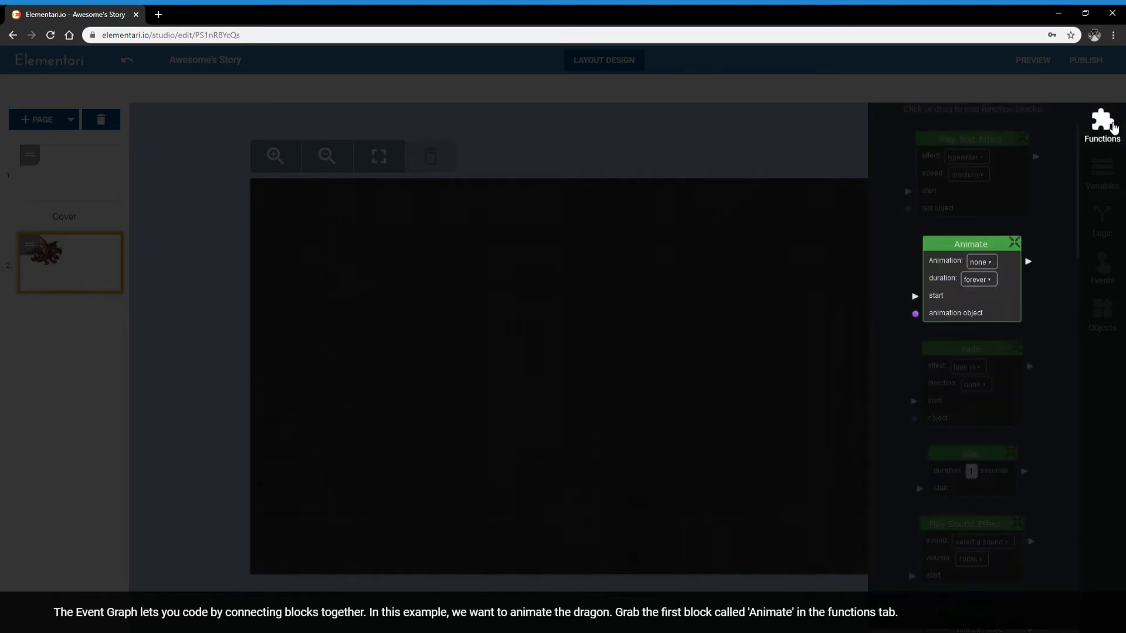
{"action": "left_click_drag", "start_coordinate": [977, 270], "coordinate": [478, 246]}
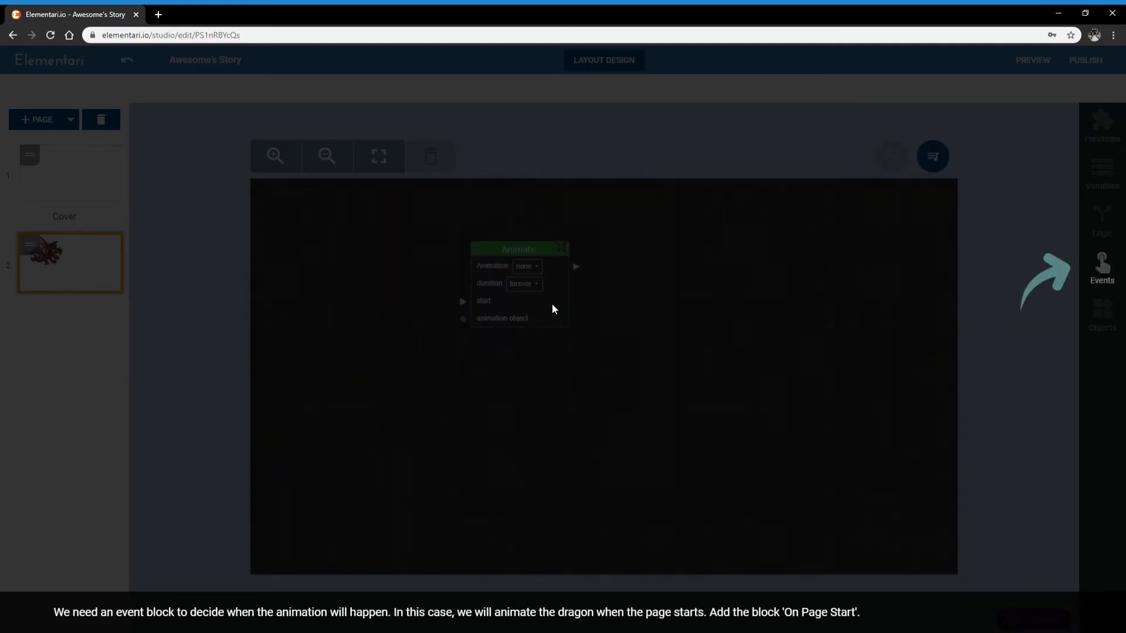
Add an On Page Start event block and the dragon's Animation 0 object block
{"action": "left_click", "coordinate": [1114, 275]}
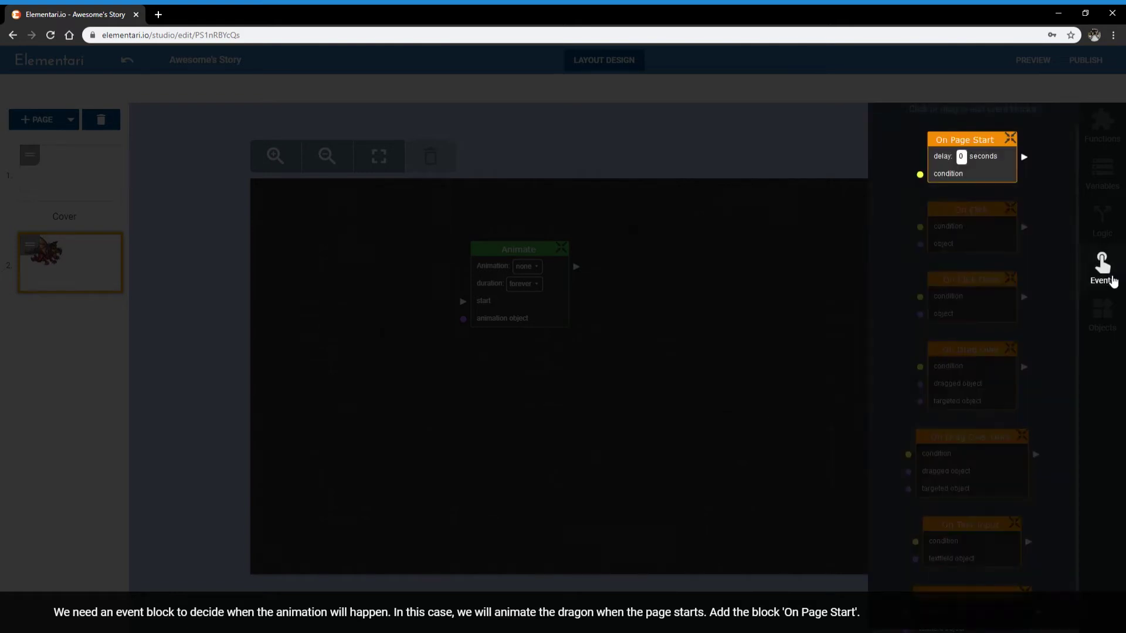
{"action": "left_click_drag", "start_coordinate": [974, 156], "coordinate": [368, 217]}
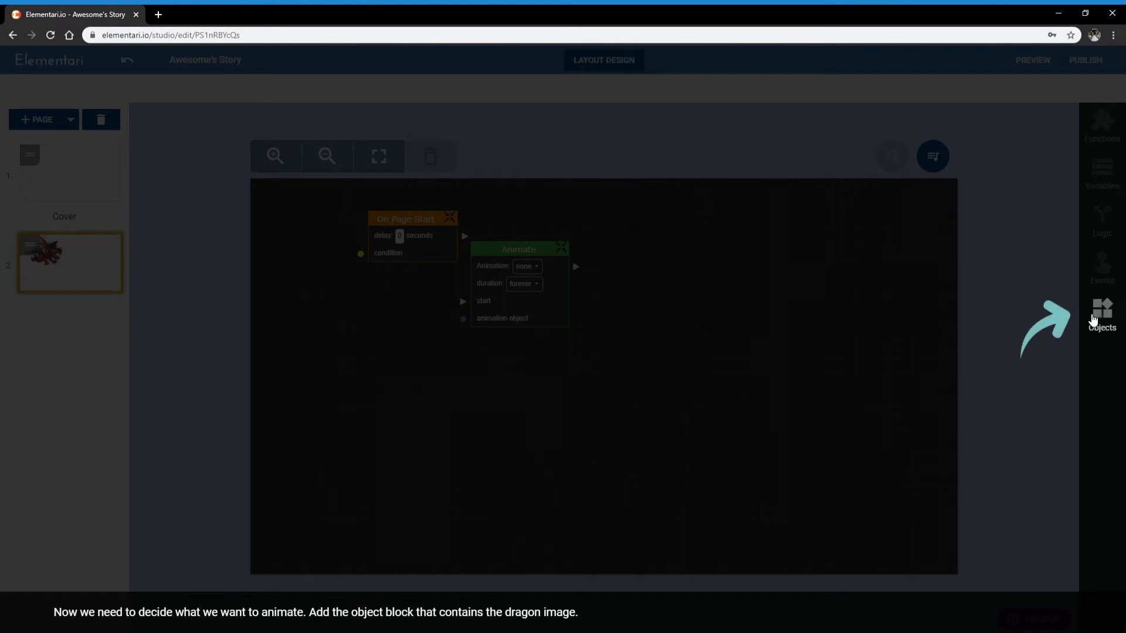
{"action": "left_click", "coordinate": [1102, 312]}
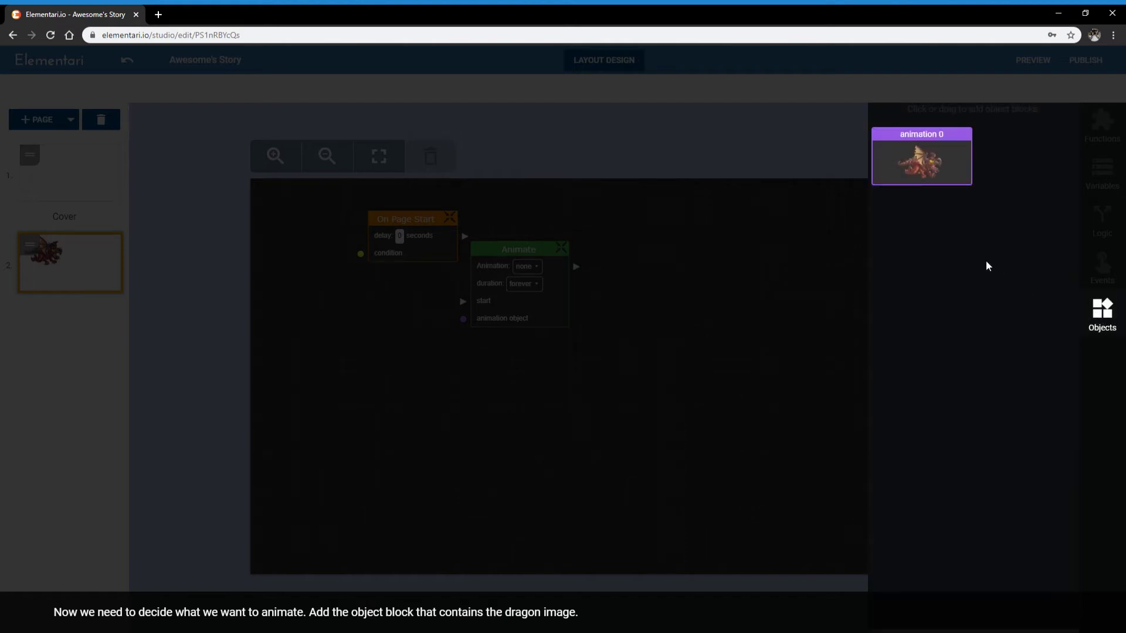
{"action": "left_click_drag", "start_coordinate": [938, 151], "coordinate": [382, 357]}
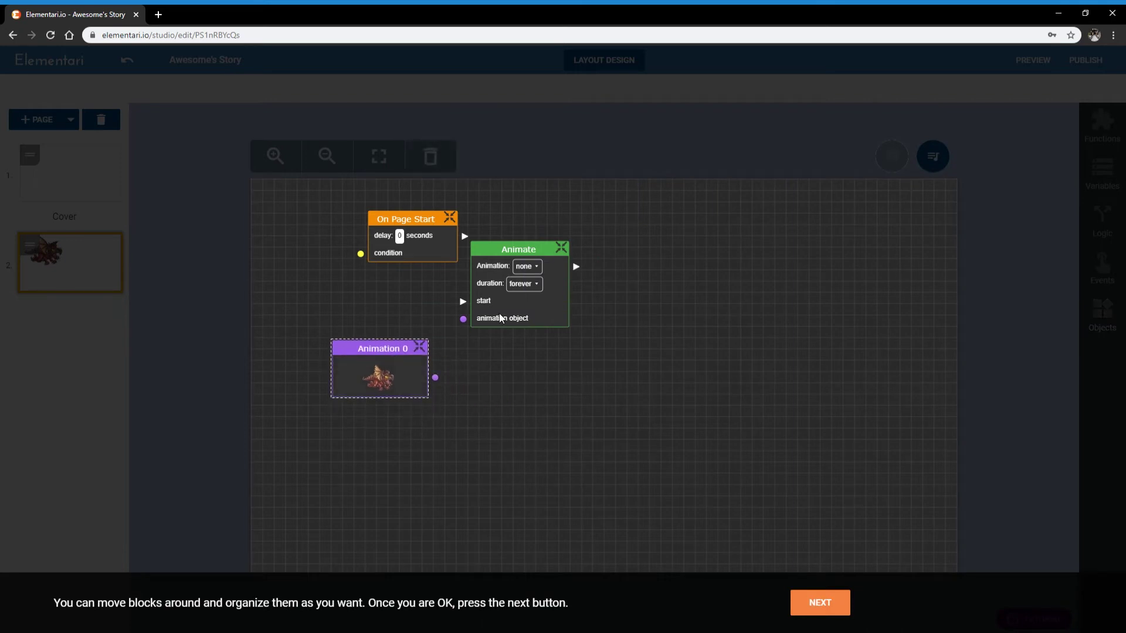
Arrange the three blocks, advance the tutorial and begin linking On Page Start's output
{"action": "left_click_drag", "start_coordinate": [498, 313], "coordinate": [586, 309]}
{"action": "left_click_drag", "start_coordinate": [384, 361], "coordinate": [420, 346]}
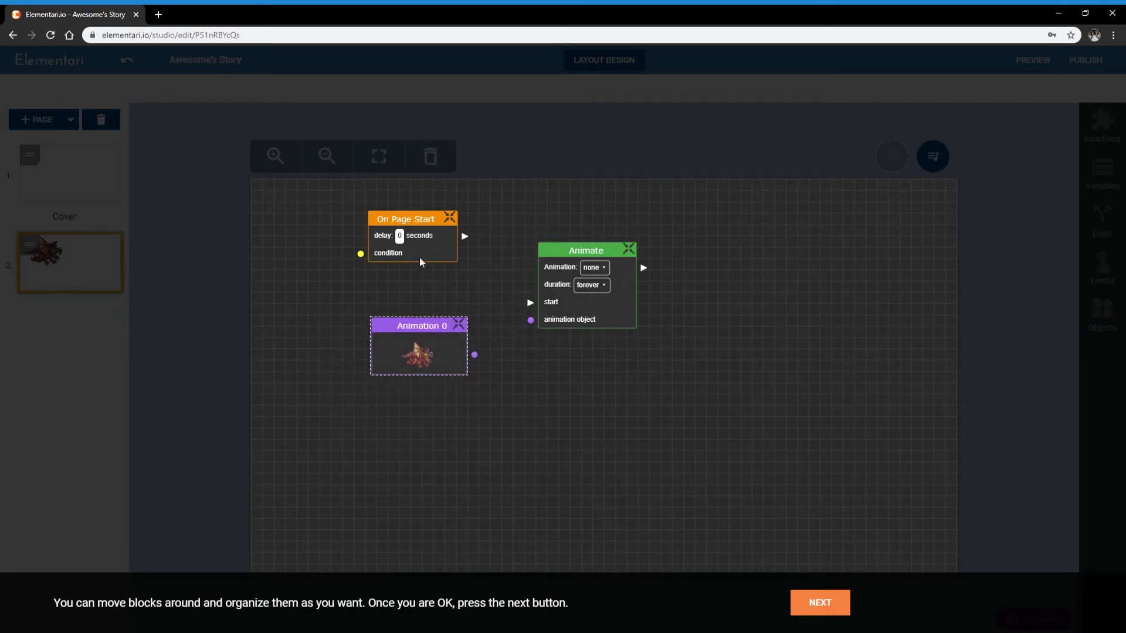
{"action": "left_click_drag", "start_coordinate": [419, 257], "coordinate": [424, 261]}
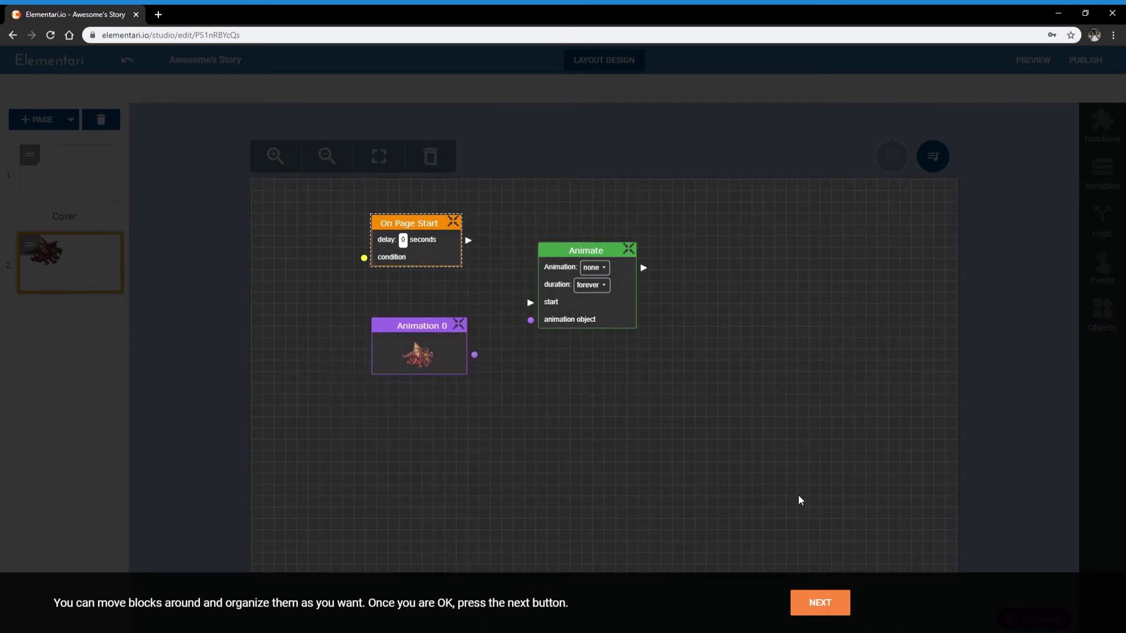
{"action": "left_click", "coordinate": [821, 602]}
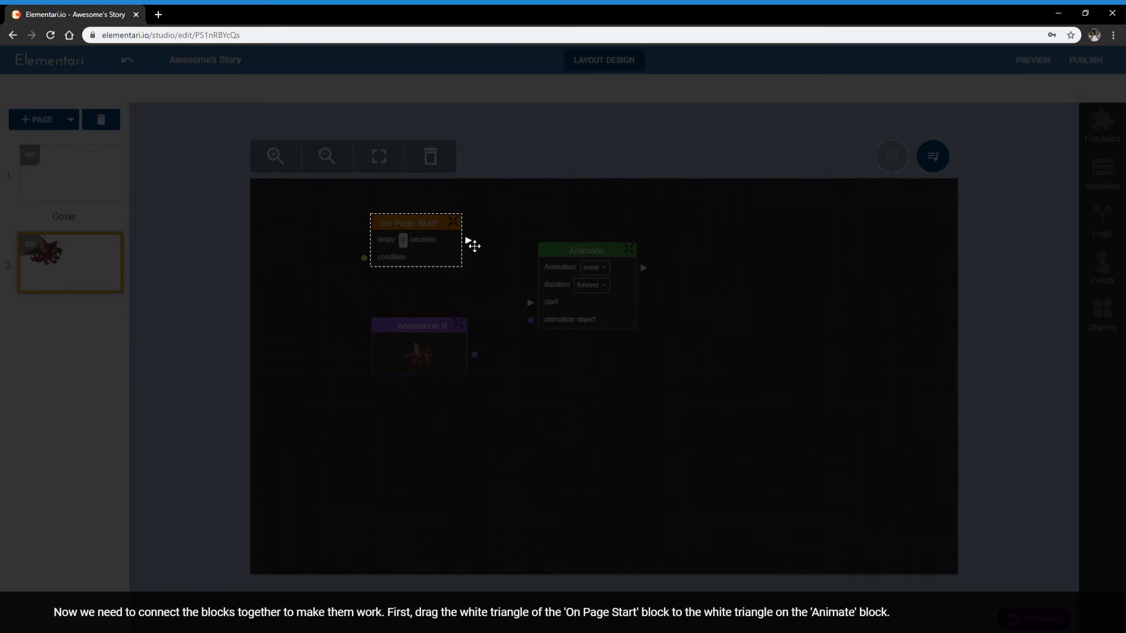
{"action": "left_click_drag", "start_coordinate": [473, 245], "coordinate": [522, 303]}
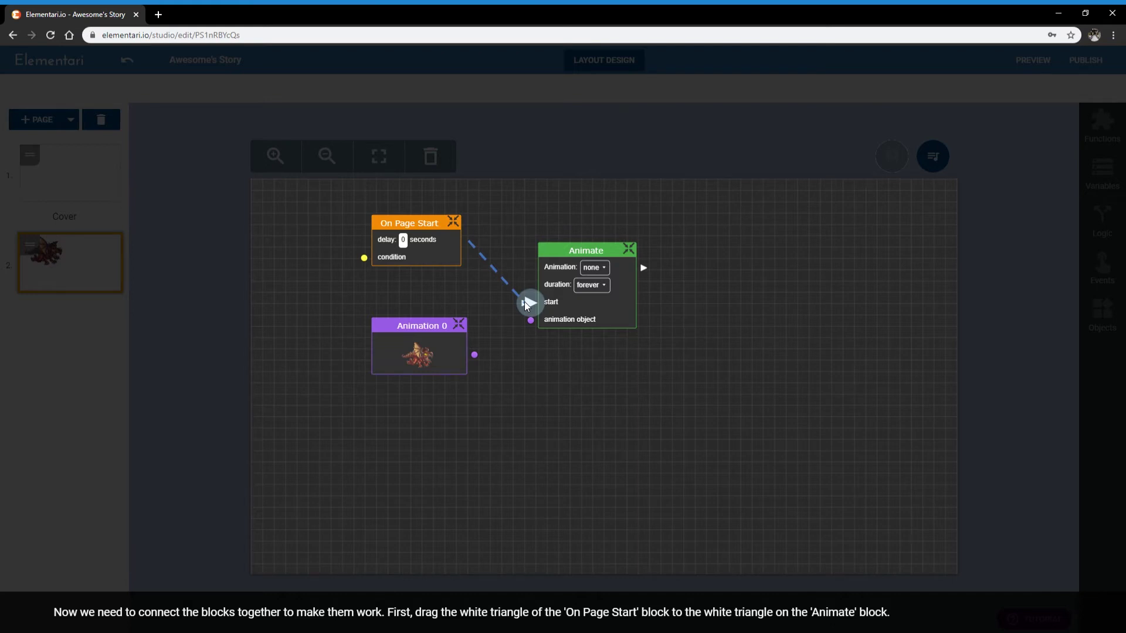
Link On Page Start's triangle to Animate's start and Animation 0's circle to its animation object
{"action": "left_click_drag", "start_coordinate": [525, 303], "coordinate": [525, 303]}
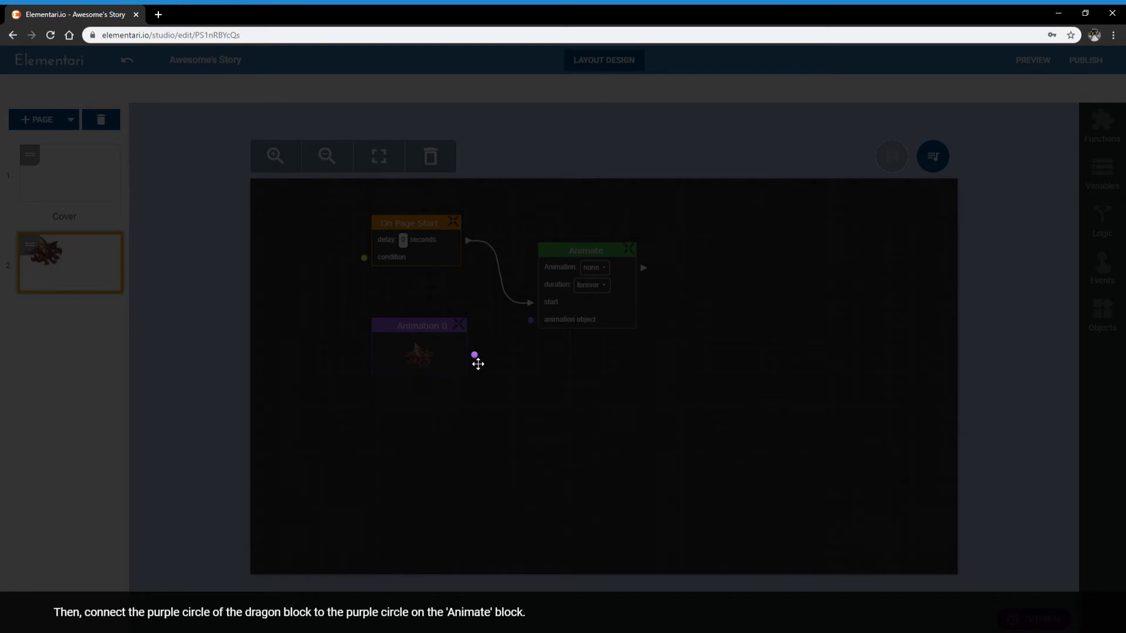
{"action": "left_click_drag", "start_coordinate": [475, 360], "coordinate": [535, 322]}
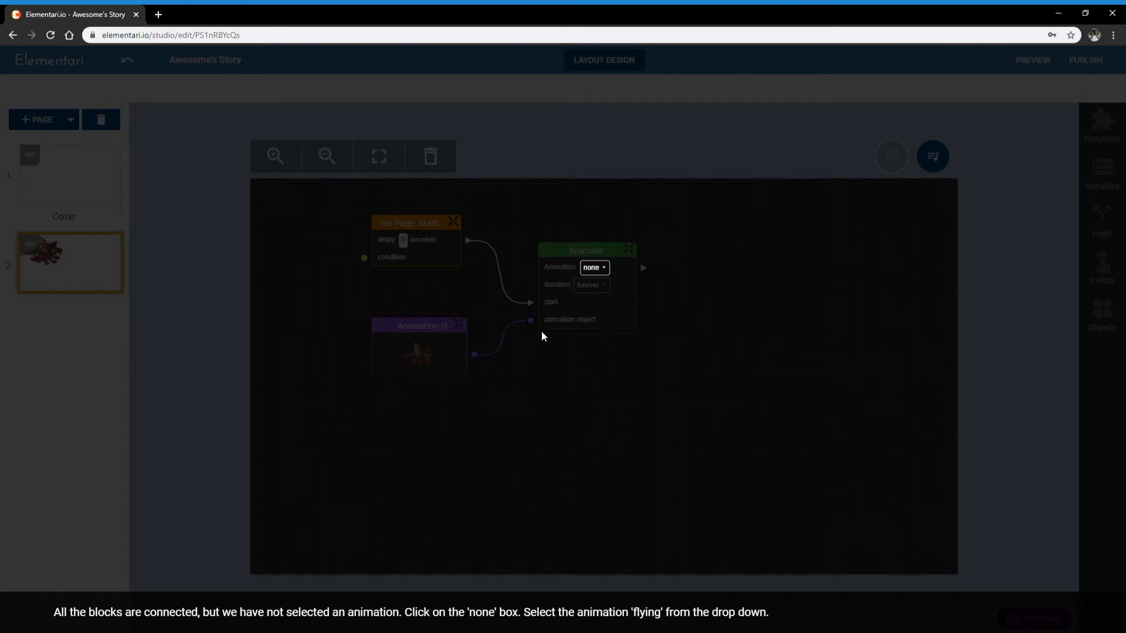
Change the Animate block's Animation dropdown from 'none' to 'flying'
{"action": "left_click", "coordinate": [606, 272]}
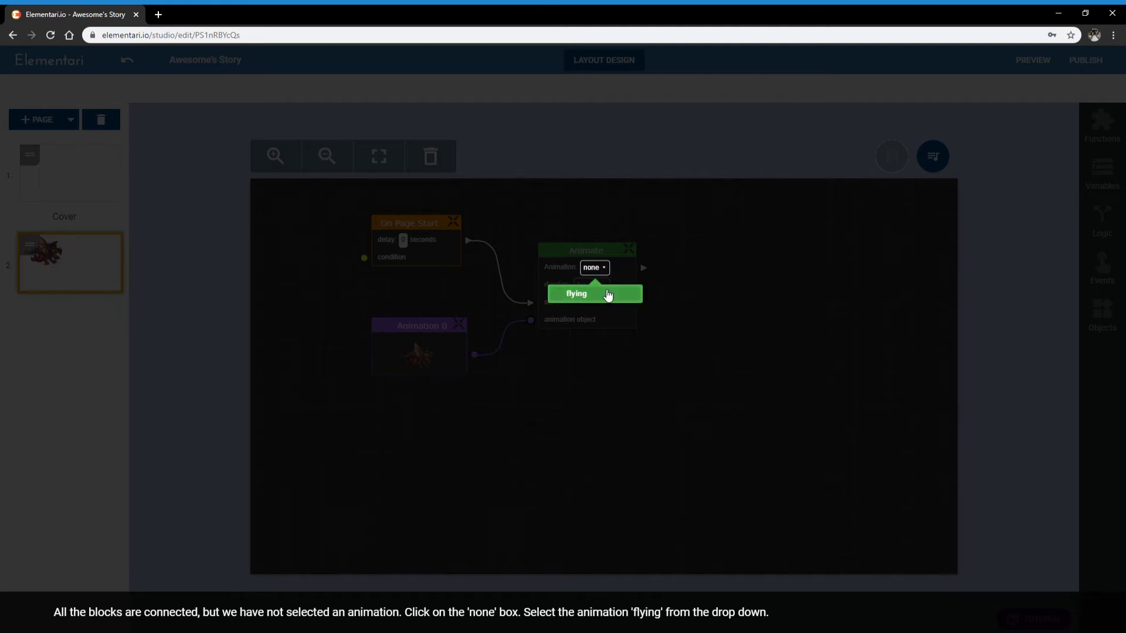
{"action": "left_click", "coordinate": [605, 295]}
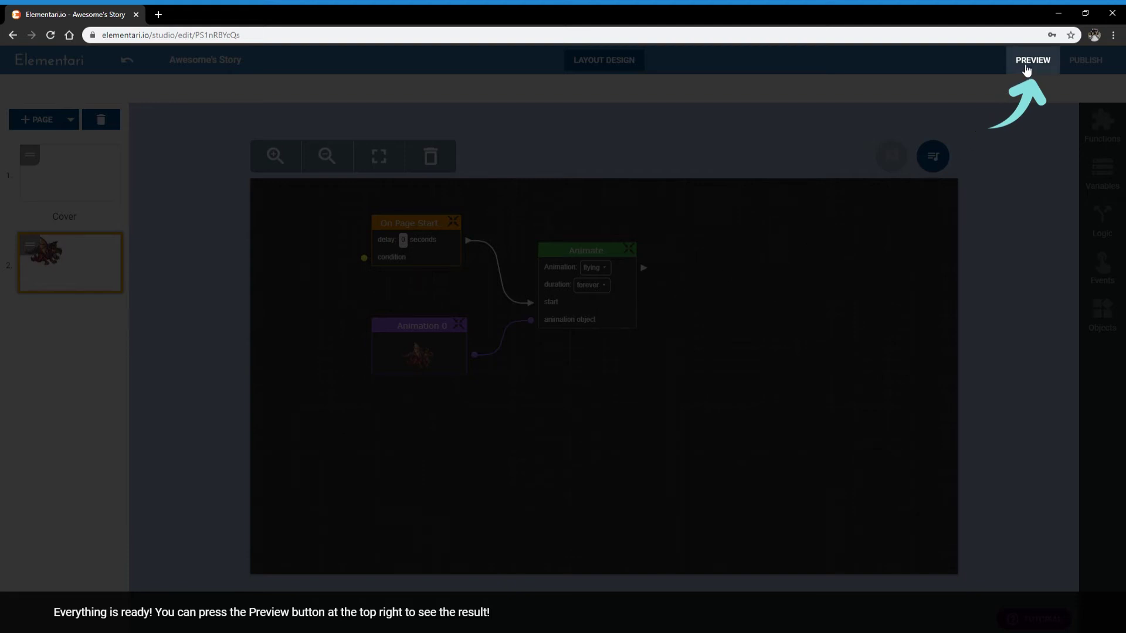
Preview the flying dragon, close the preview, and exit the animation tutorial
{"action": "left_click", "coordinate": [1027, 69]}
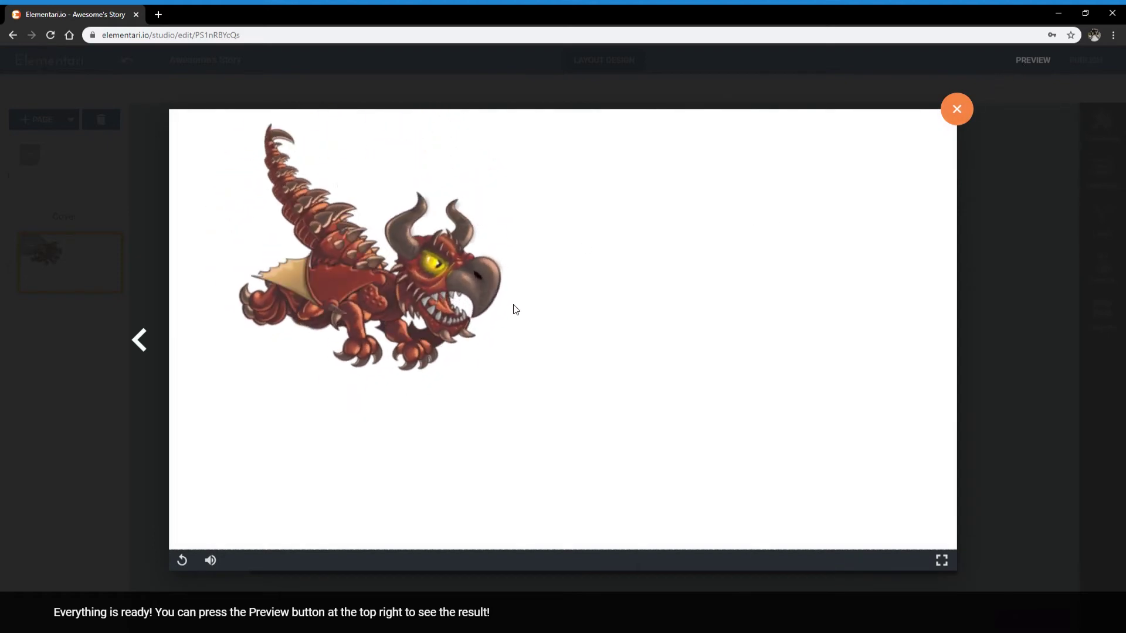
{"action": "left_click", "coordinate": [965, 116]}
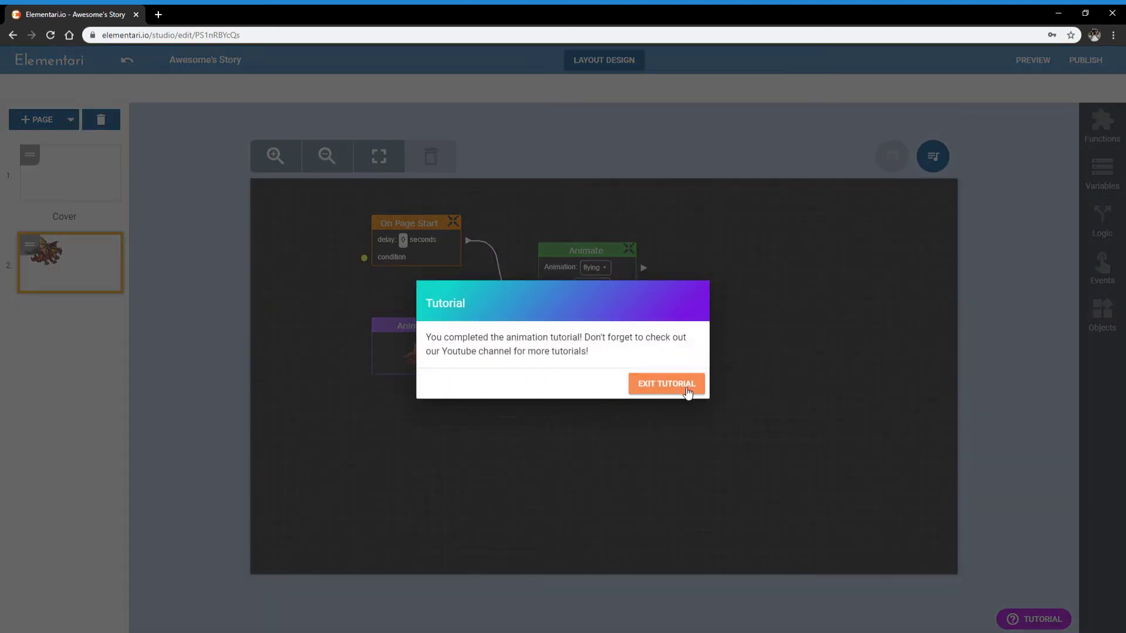
{"action": "left_click", "coordinate": [685, 388]}
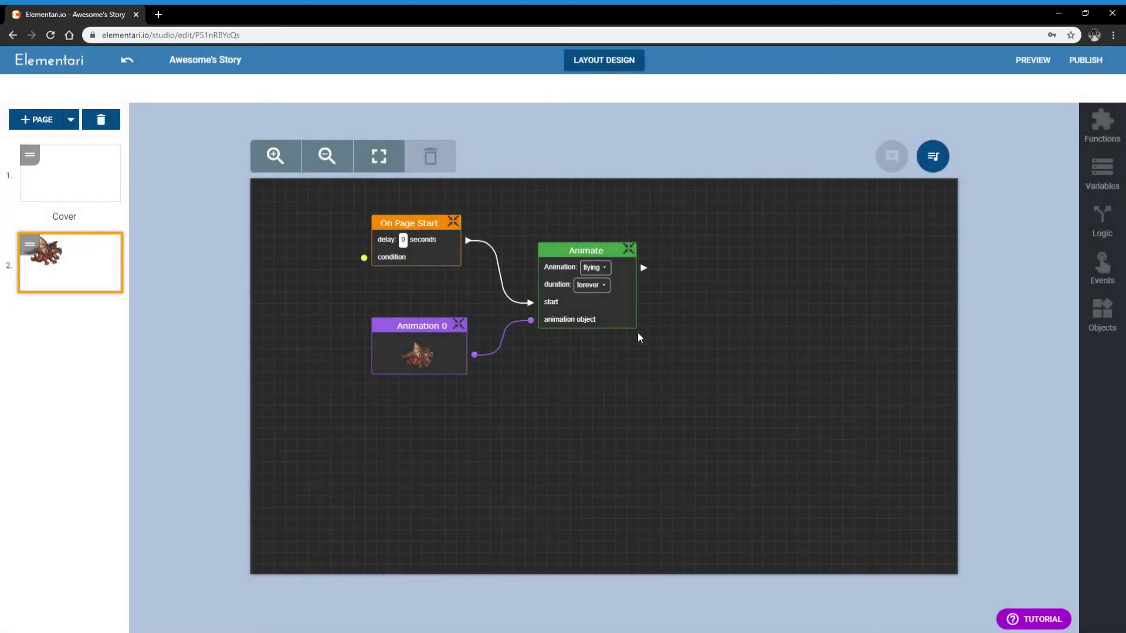
Rearrange the Animate, Animation 0 and On Page Start blocks in the event graph
{"action": "left_click_drag", "start_coordinate": [623, 315], "coordinate": [638, 309]}
{"action": "left_click_drag", "start_coordinate": [417, 326], "coordinate": [418, 317]}
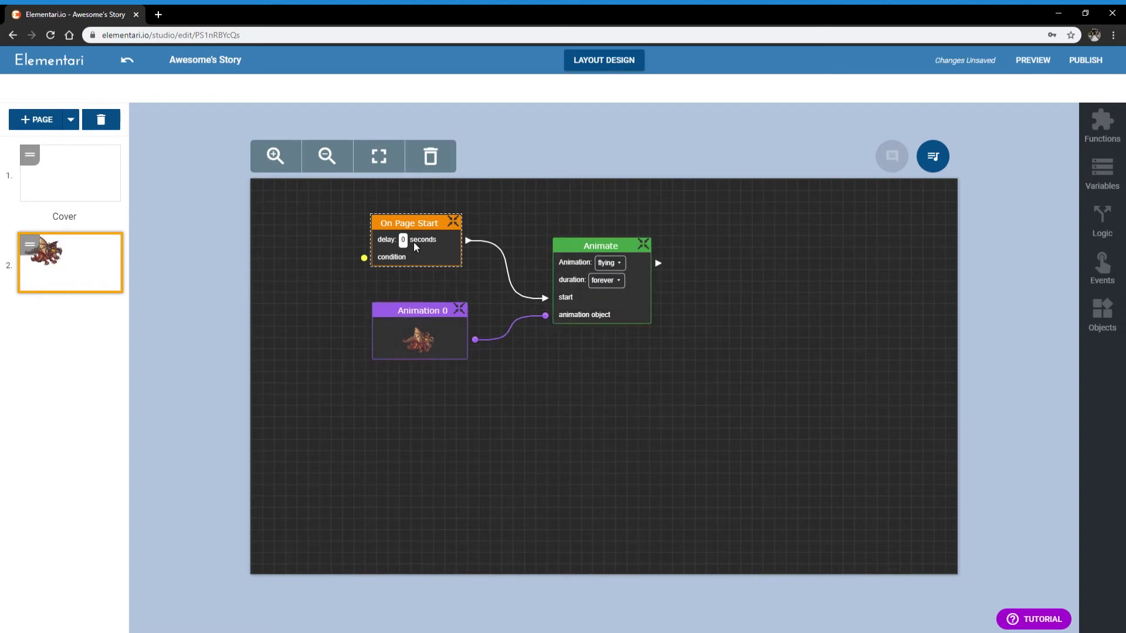
{"action": "left_click_drag", "start_coordinate": [413, 241], "coordinate": [413, 252]}
{"action": "left_click", "coordinate": [423, 332]}
{"action": "left_click_drag", "start_coordinate": [606, 310], "coordinate": [611, 316]}
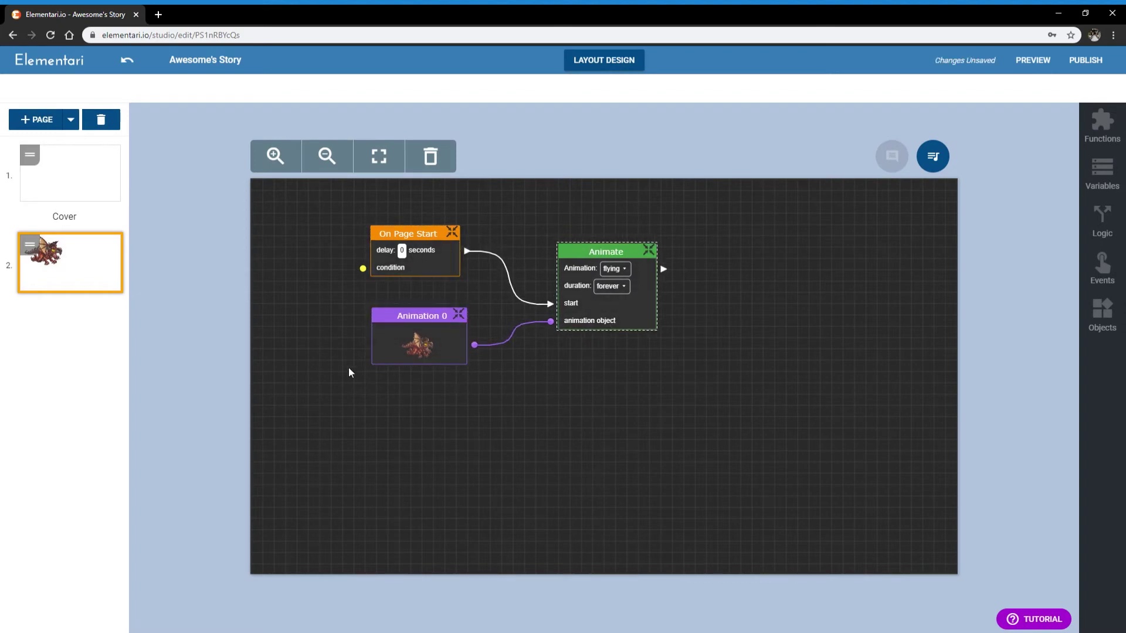
{"action": "left_click", "coordinate": [769, 432]}
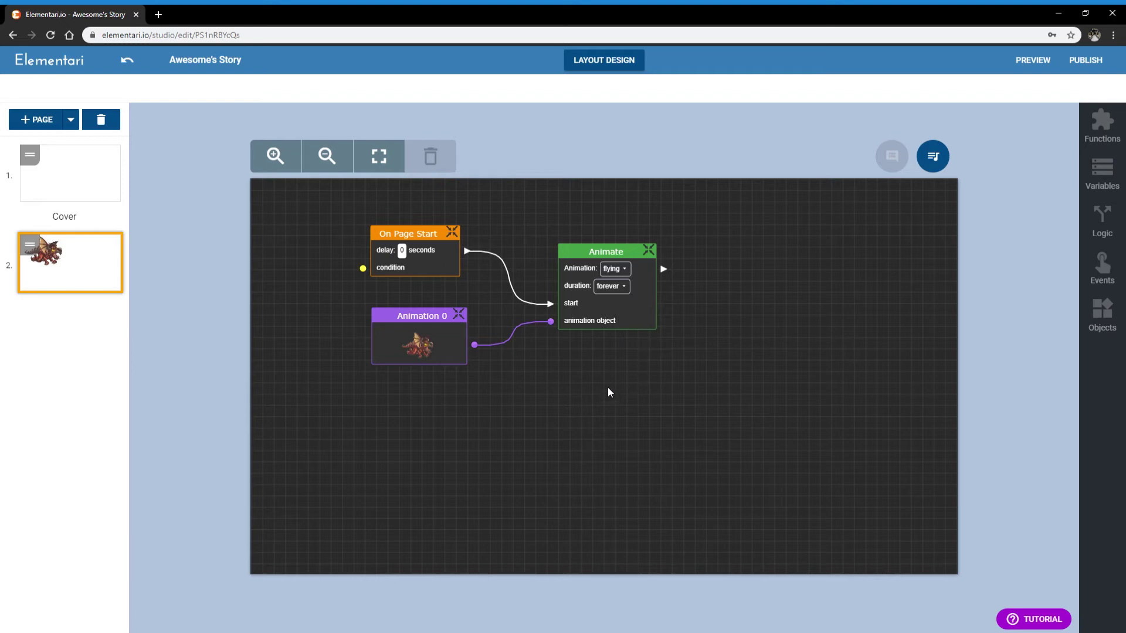
Fine-tune the Animate block right and up, then return to the layout design view
{"action": "left_click_drag", "start_coordinate": [615, 321], "coordinate": [632, 323]}
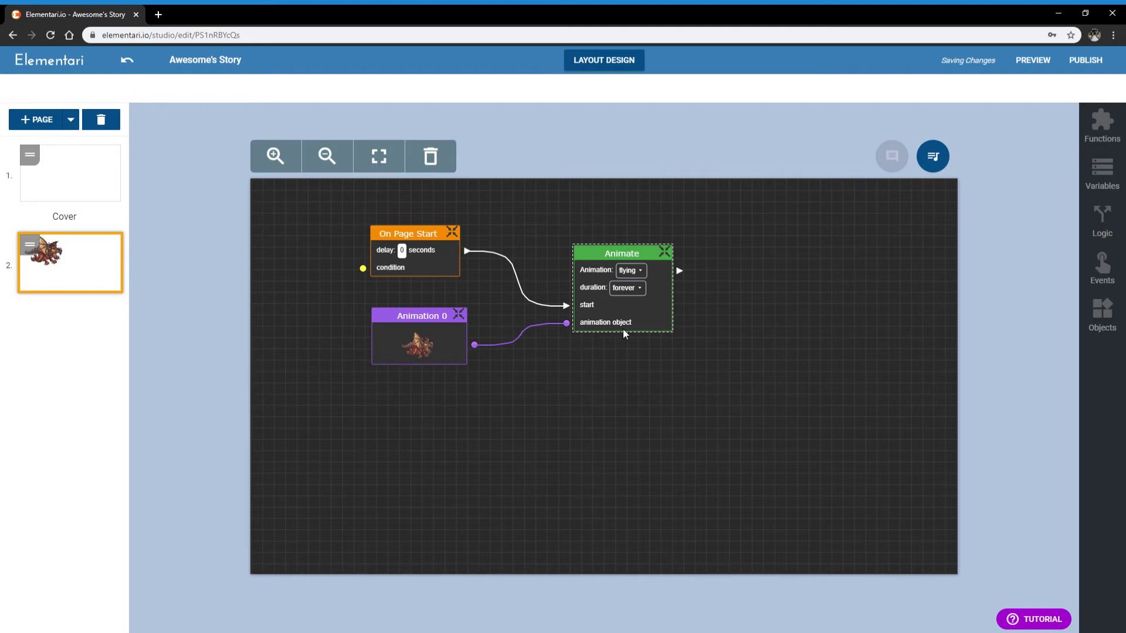
{"action": "left_click_drag", "start_coordinate": [624, 322], "coordinate": [624, 315]}
{"action": "left_click", "coordinate": [622, 365]}
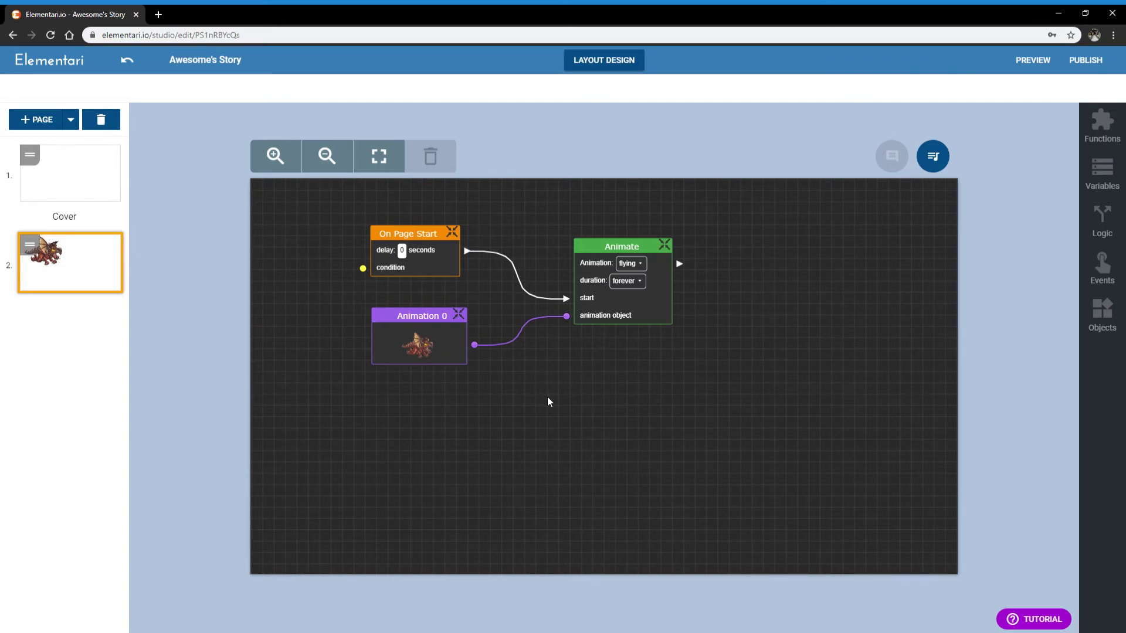
{"action": "left_click", "coordinate": [639, 318]}
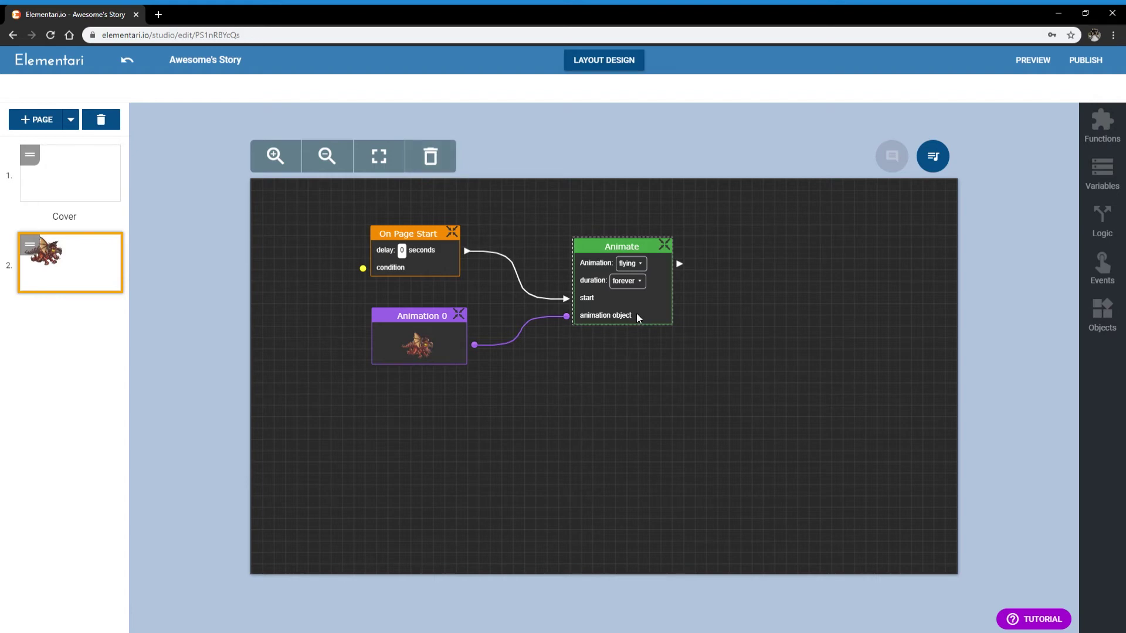
{"action": "left_click", "coordinate": [600, 369]}
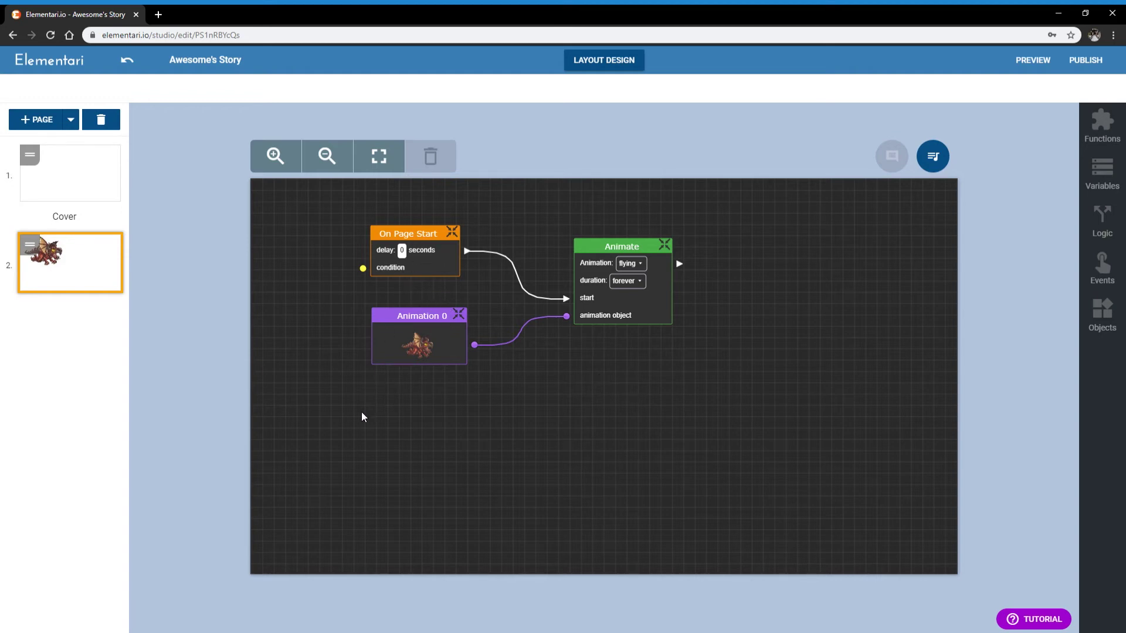
{"action": "left_click", "coordinate": [578, 64]}
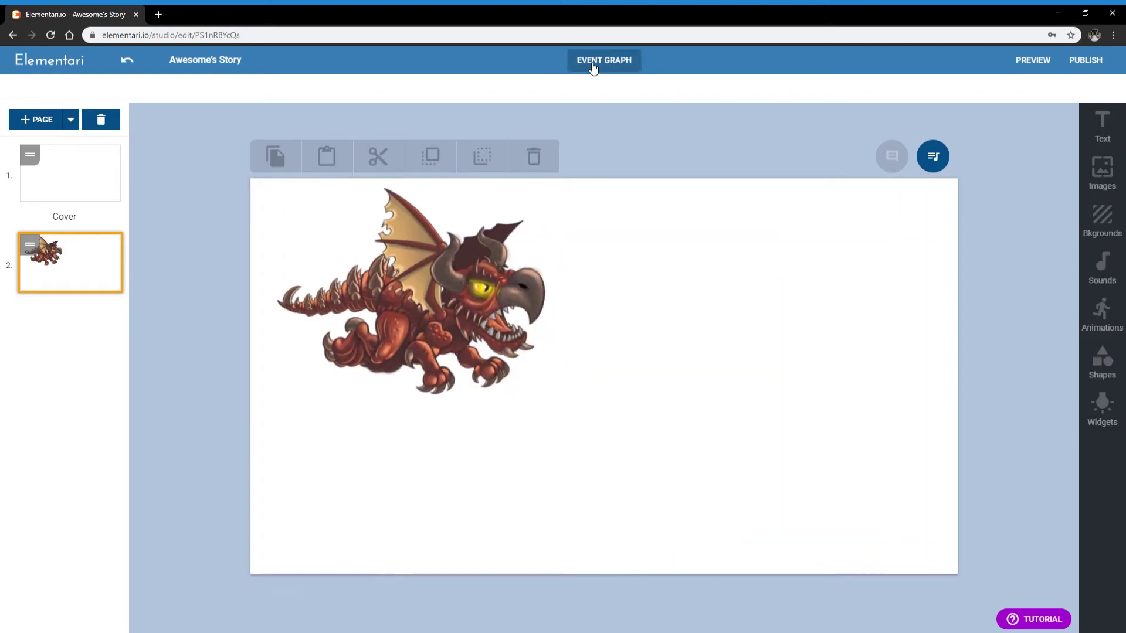
Nudge the dragon slightly left and drag the village background onto page 2
{"action": "left_click", "coordinate": [451, 281]}
{"action": "left_click", "coordinate": [704, 281]}
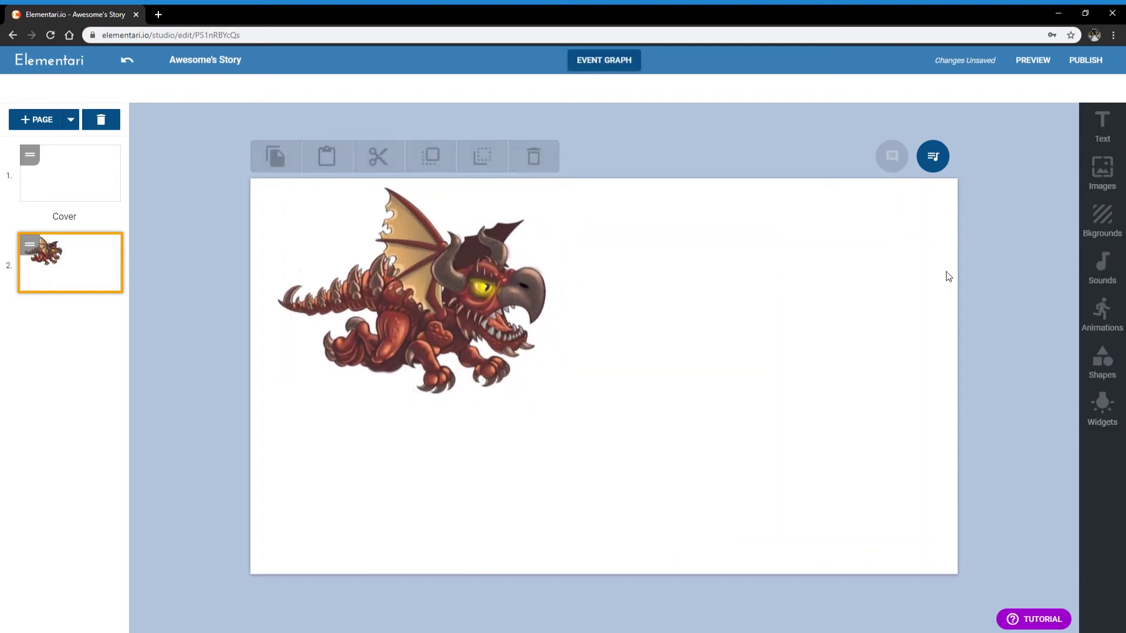
{"action": "left_click_drag", "start_coordinate": [481, 305], "coordinate": [476, 306]}
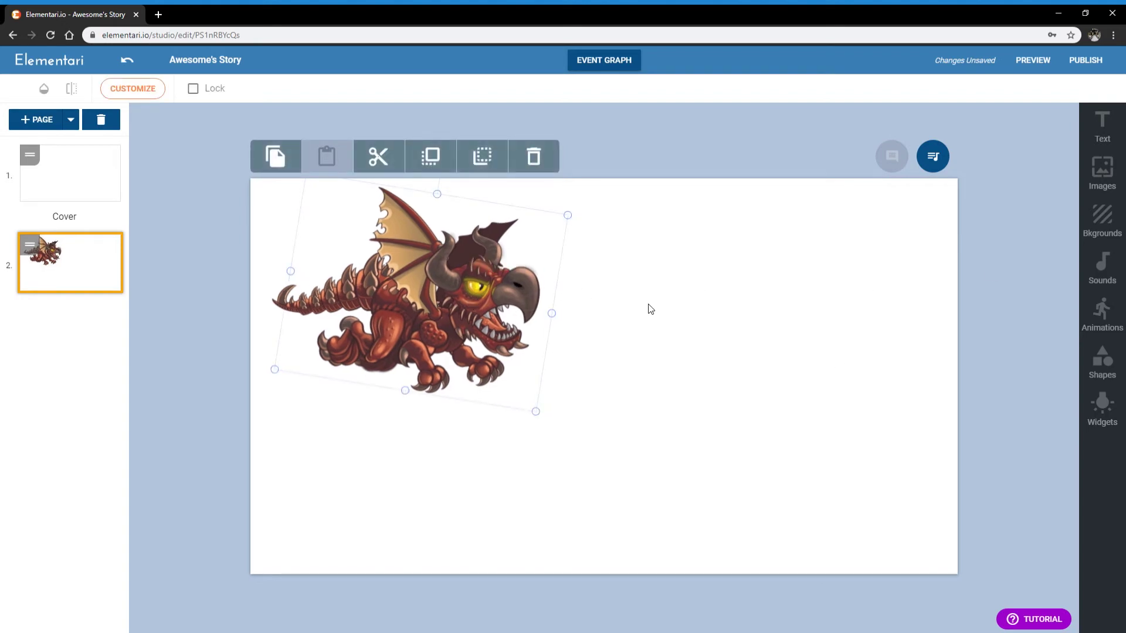
{"action": "left_click", "coordinate": [891, 267]}
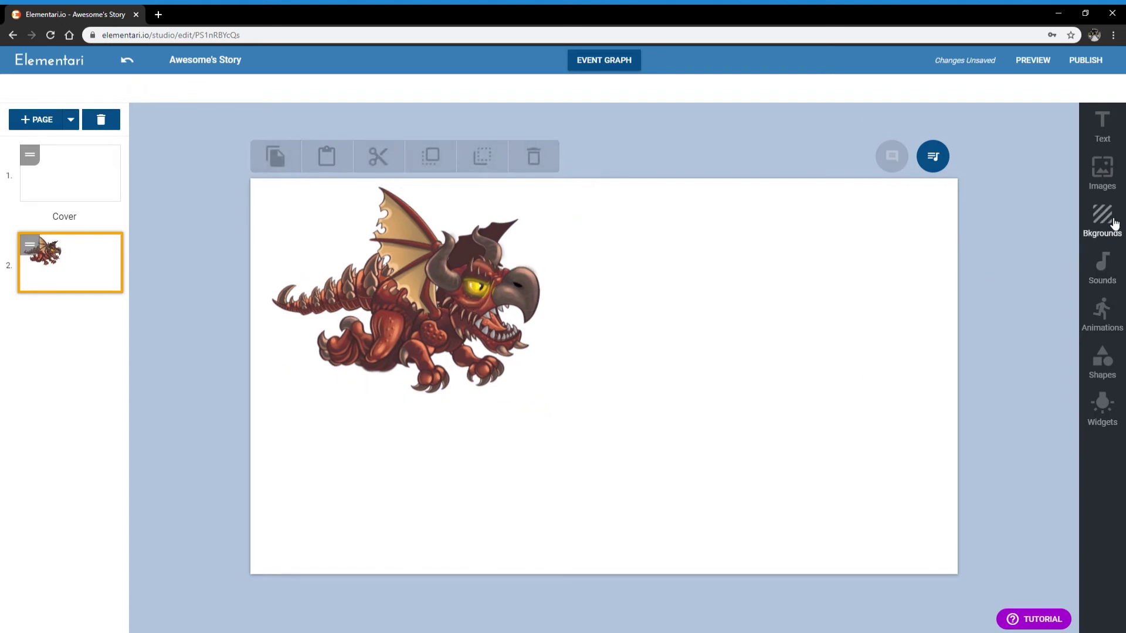
{"action": "left_click", "coordinate": [1114, 223]}
{"action": "left_click_drag", "start_coordinate": [920, 326], "coordinate": [561, 348]}
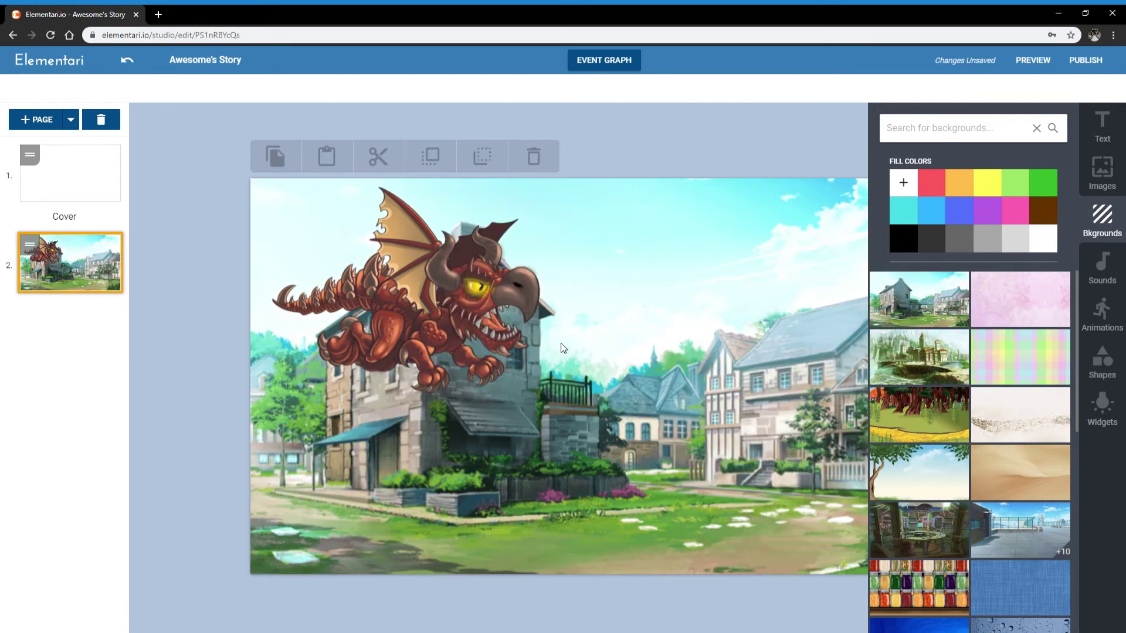
Try pink, pastel plaid, castle and forest-road backgrounds, and raise the dragon slightly
{"action": "left_click", "coordinate": [1049, 303]}
{"action": "left_click", "coordinate": [1019, 365]}
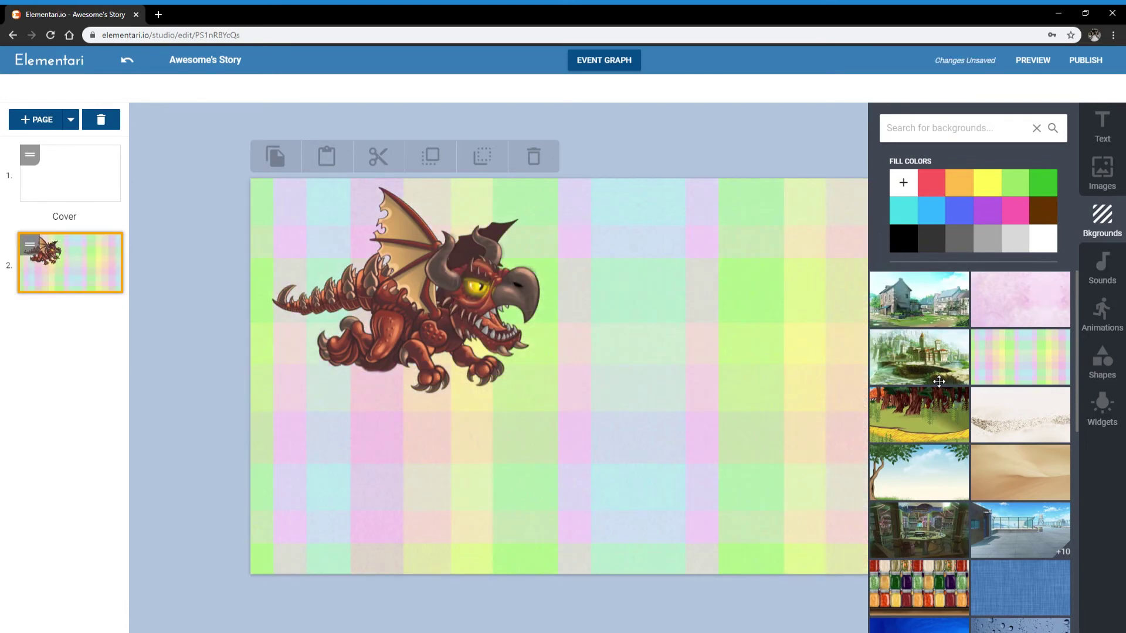
{"action": "left_click", "coordinate": [932, 377]}
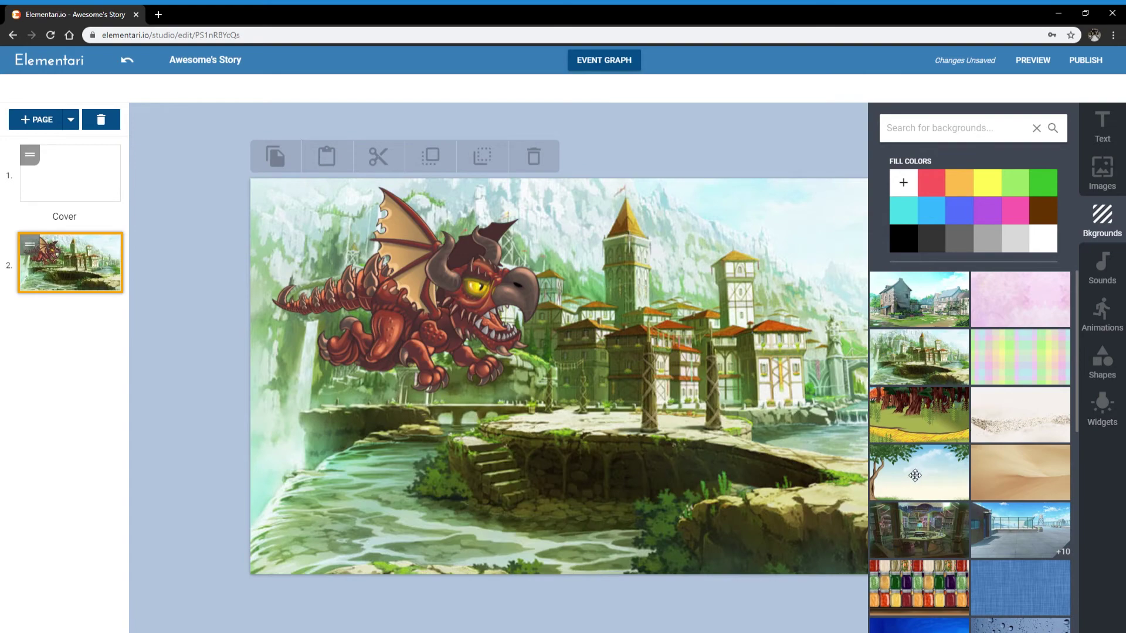
{"action": "left_click", "coordinate": [919, 418]}
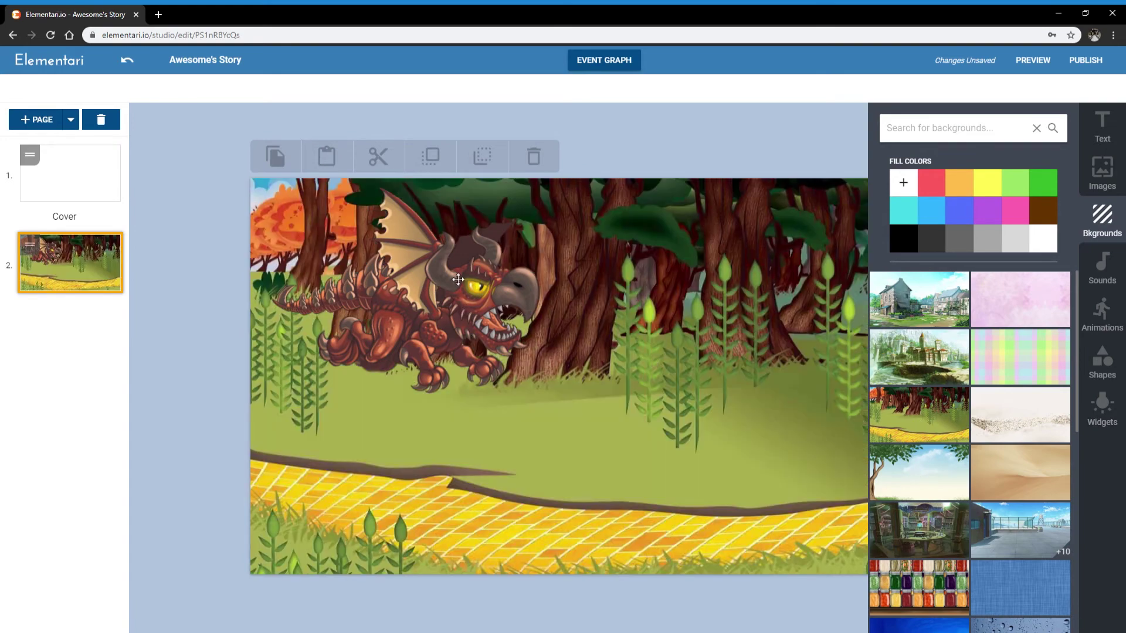
{"action": "left_click_drag", "start_coordinate": [451, 305], "coordinate": [446, 285]}
Scroll the background list and switch to the beach with boats background
{"action": "left_click", "coordinate": [1103, 218]}
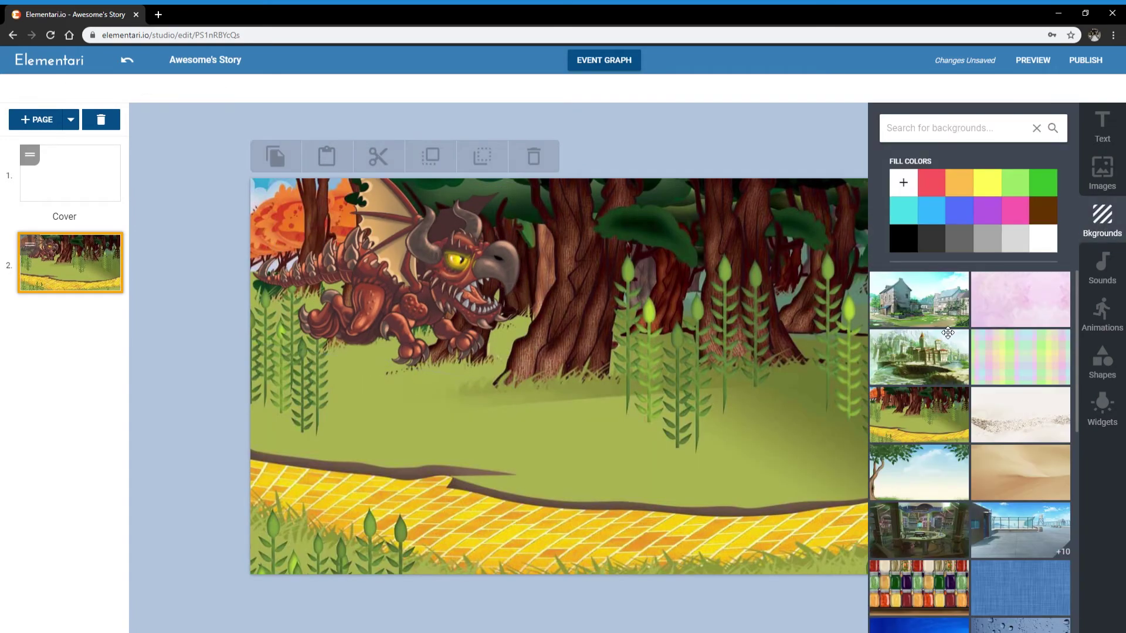
{"action": "scroll", "coordinate": [943, 338], "scroll_direction": "down", "scroll_amount": 10}
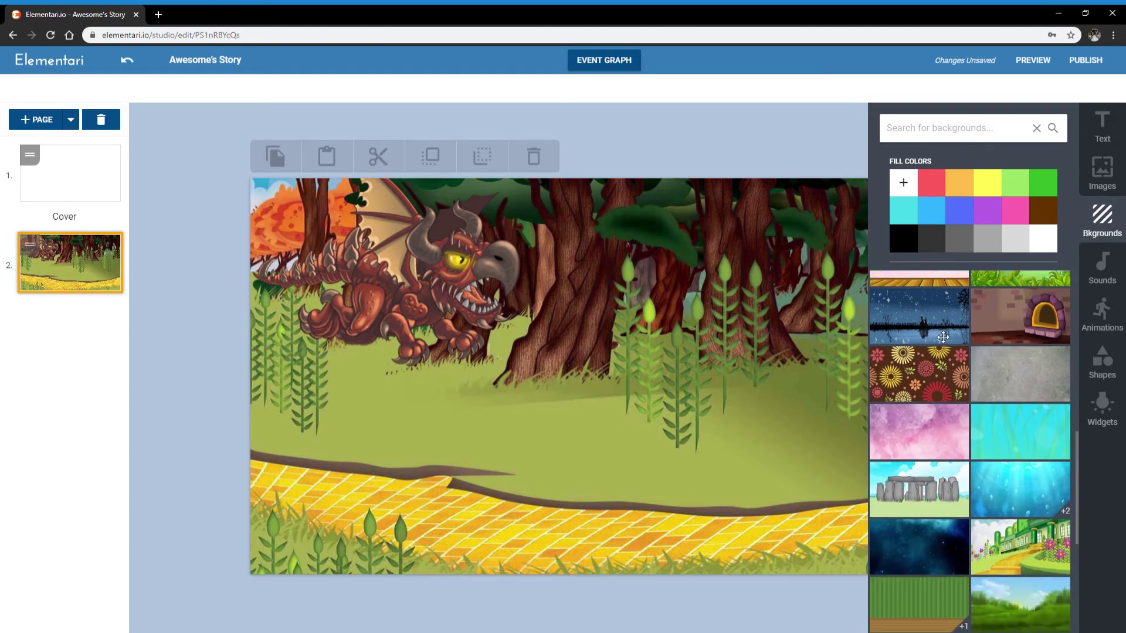
{"action": "scroll", "coordinate": [943, 337], "scroll_direction": "down", "scroll_amount": 5}
{"action": "scroll", "coordinate": [951, 370], "scroll_direction": "down", "scroll_amount": 5}
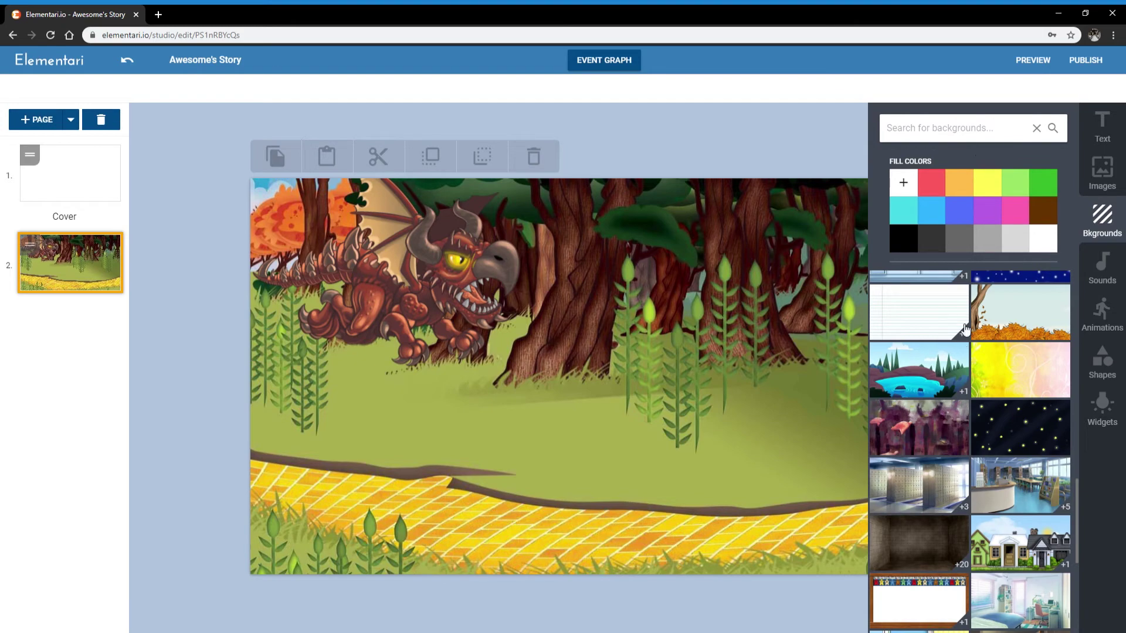
{"action": "scroll", "coordinate": [984, 402], "scroll_direction": "down", "scroll_amount": 3}
{"action": "scroll", "coordinate": [984, 400], "scroll_direction": "down", "scroll_amount": 5}
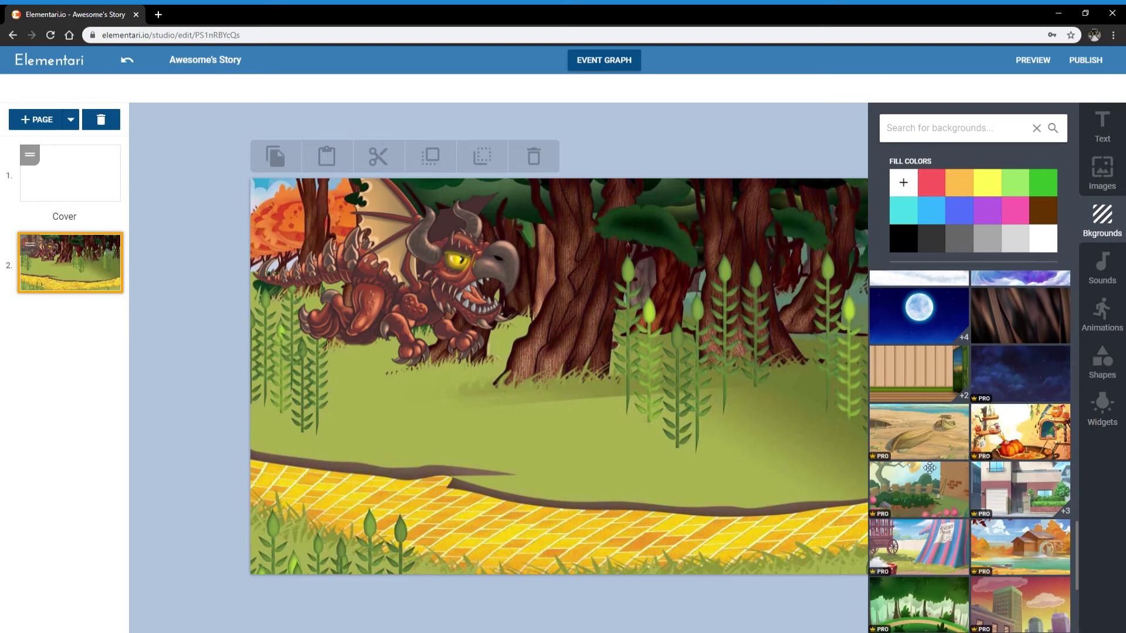
{"action": "left_click", "coordinate": [932, 434]}
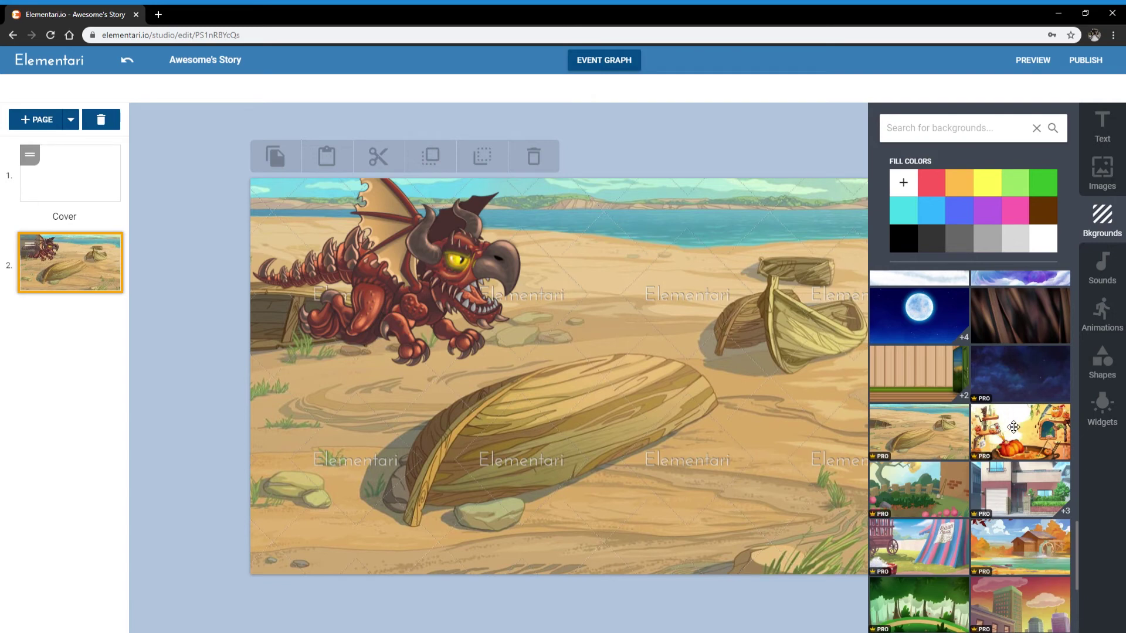
Try the house background's orange, light and evening variants, landing on the lit evening one
{"action": "scroll", "coordinate": [1008, 452], "scroll_direction": "down", "scroll_amount": 1}
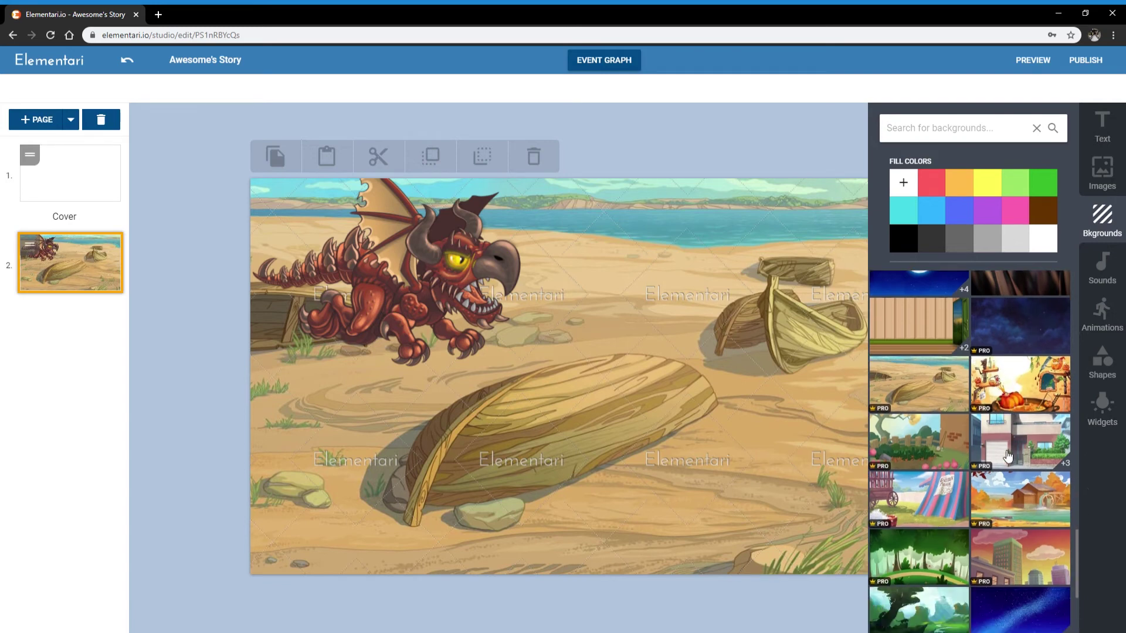
{"action": "left_click", "coordinate": [1001, 425]}
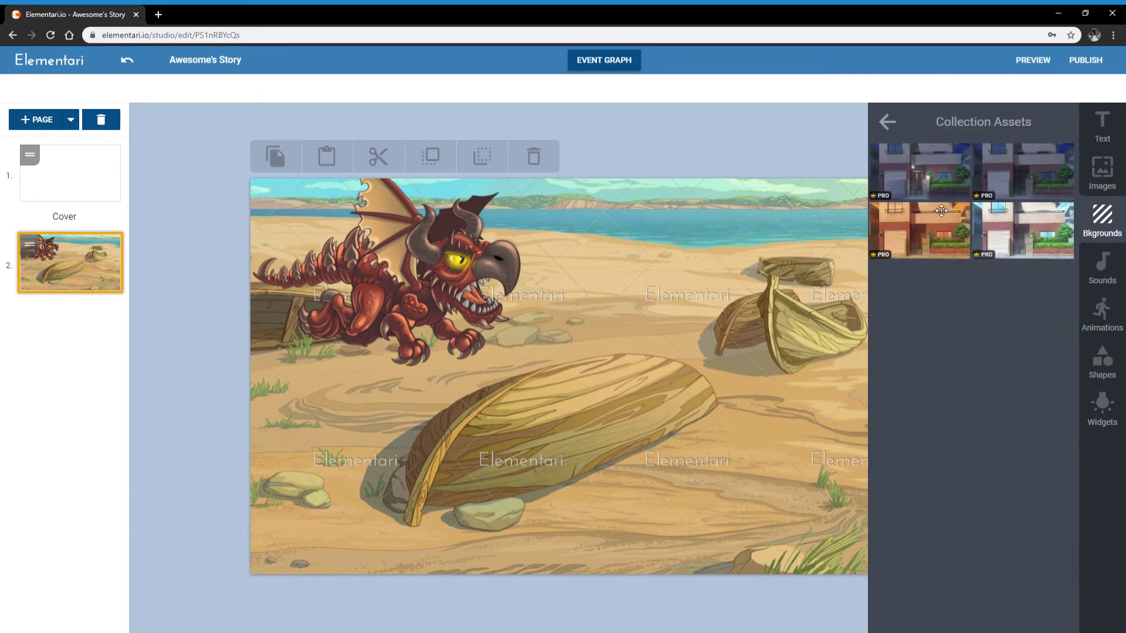
{"action": "left_click", "coordinate": [941, 210]}
{"action": "left_click", "coordinate": [1038, 232]}
{"action": "left_click", "coordinate": [1042, 179]}
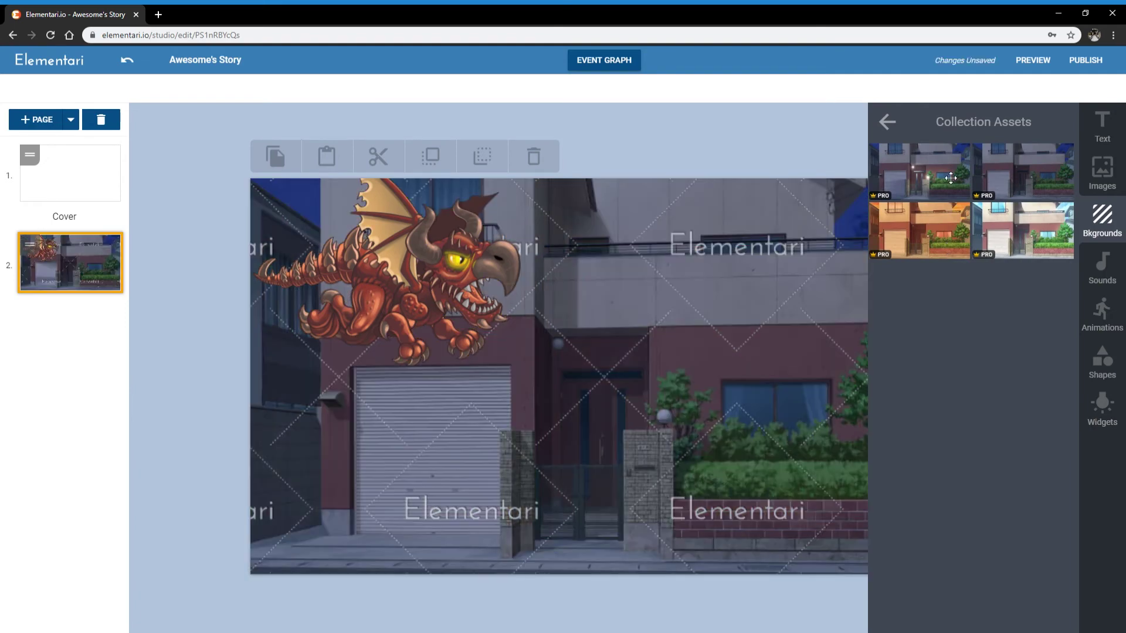
{"action": "left_click", "coordinate": [911, 149]}
{"action": "left_click", "coordinate": [887, 122]}
Set the starry space background and close the background panel
{"action": "scroll", "coordinate": [916, 428], "scroll_direction": "up", "scroll_amount": 1}
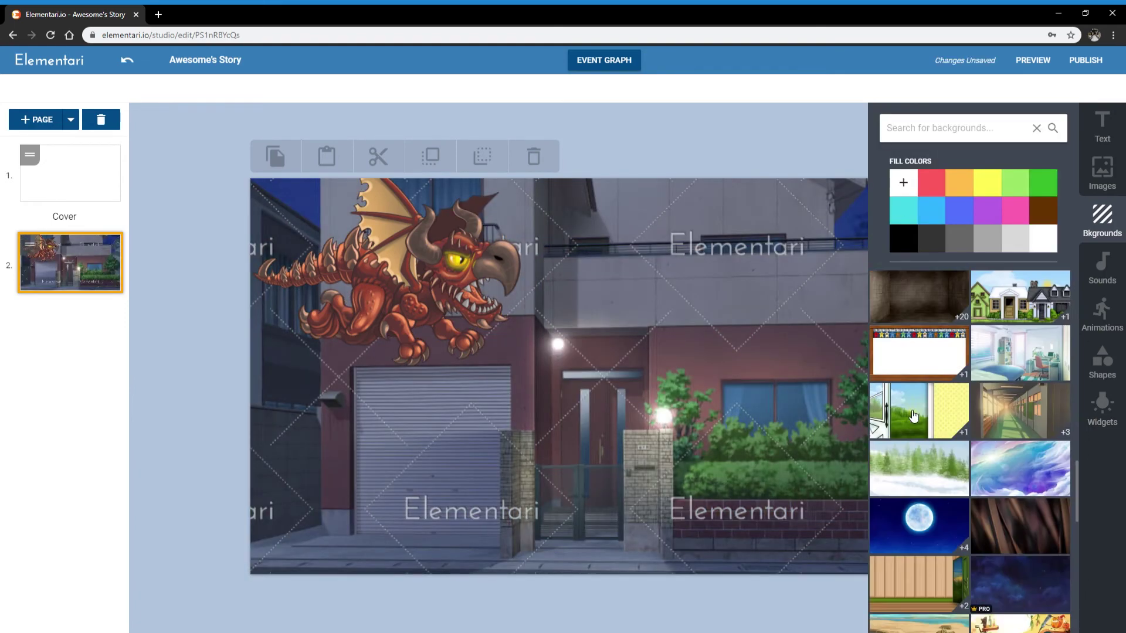
{"action": "scroll", "coordinate": [913, 416], "scroll_direction": "up", "scroll_amount": 5}
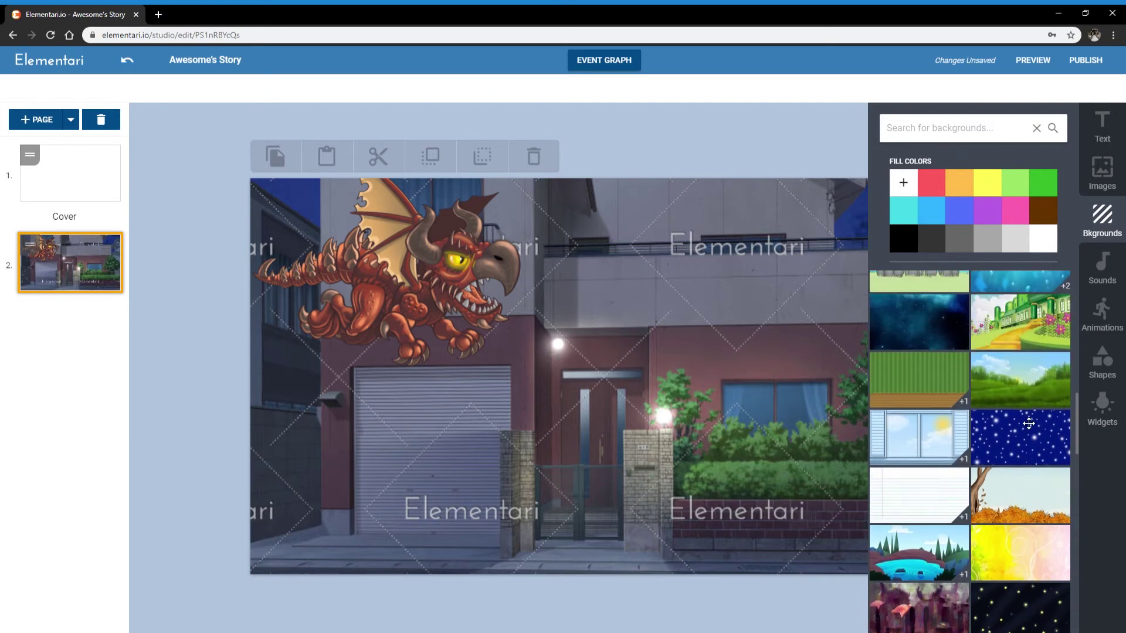
{"action": "scroll", "coordinate": [1029, 424], "scroll_direction": "up", "scroll_amount": 2}
{"action": "left_click", "coordinate": [927, 446]}
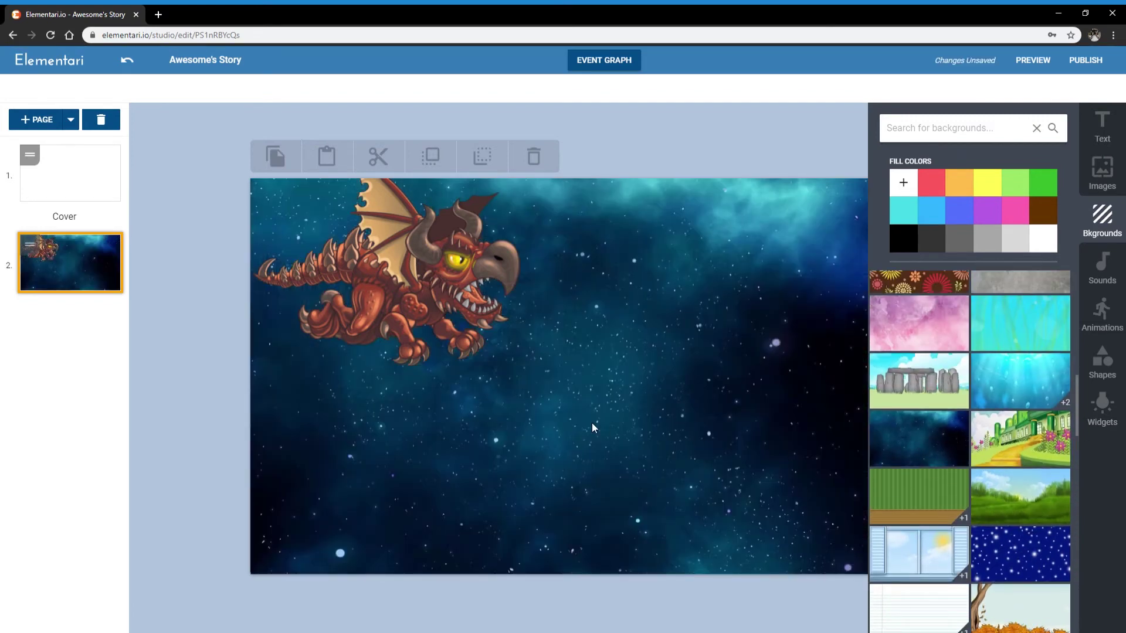
{"action": "left_click", "coordinate": [592, 428]}
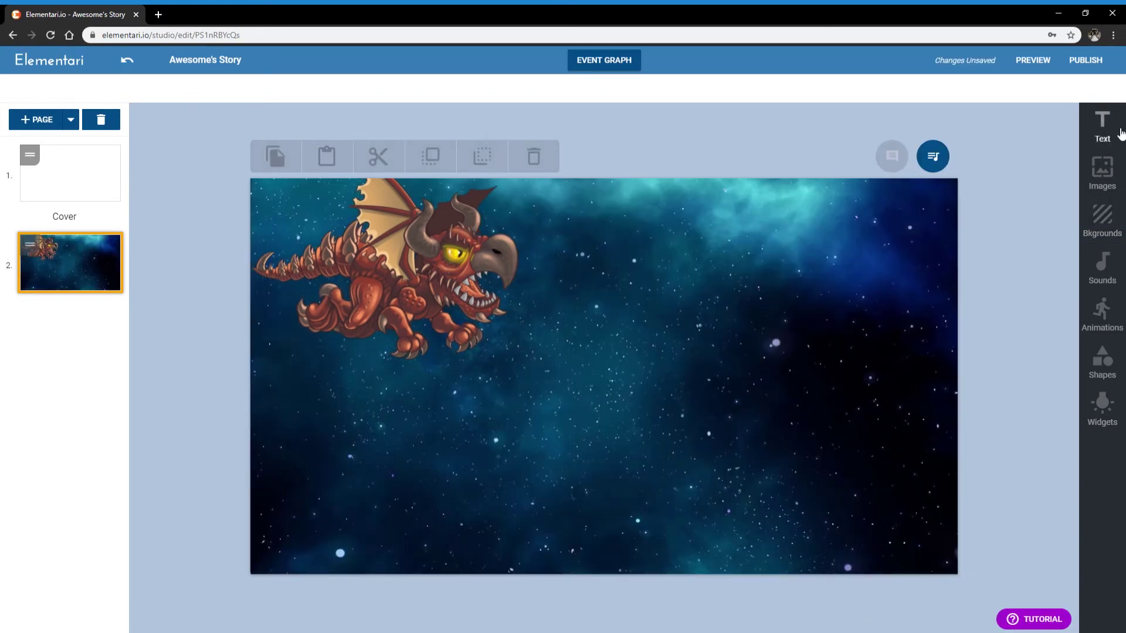
Add a text box near the bottom reading 'Once upon a time, there was a dragon that liked to eat sheep!'
{"action": "left_click", "coordinate": [1102, 126]}
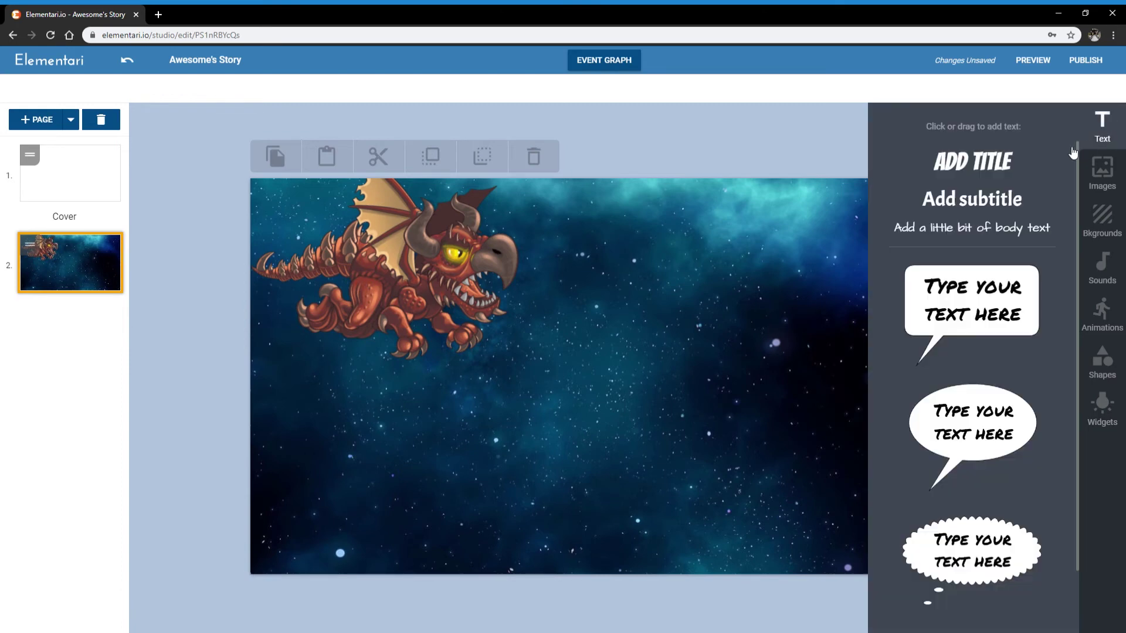
{"action": "left_click_drag", "start_coordinate": [984, 210], "coordinate": [528, 532]}
{"action": "double_click", "coordinate": [572, 517]}
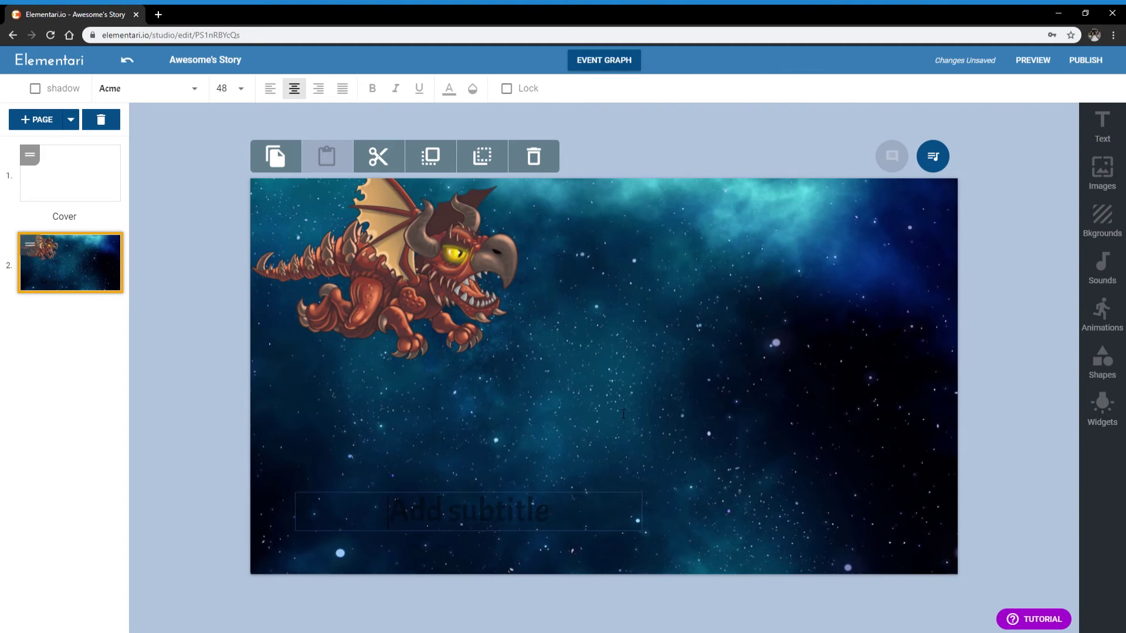
{"action": "type", "text": "Once u"}
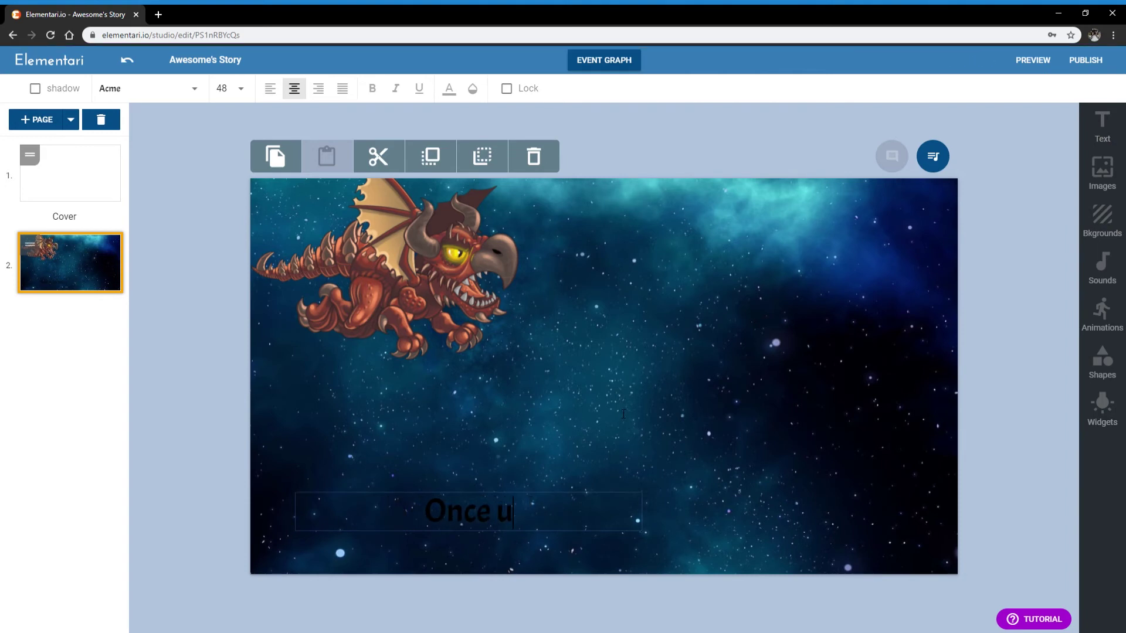
{"action": "type", "text": "pon a time, th"}
{"action": "key", "text": "BackSpace"}
{"action": "key", "text": "BackSpace"}
{"action": "key", "text": "BackSpace"}
{"action": "type", "text": ", there"}
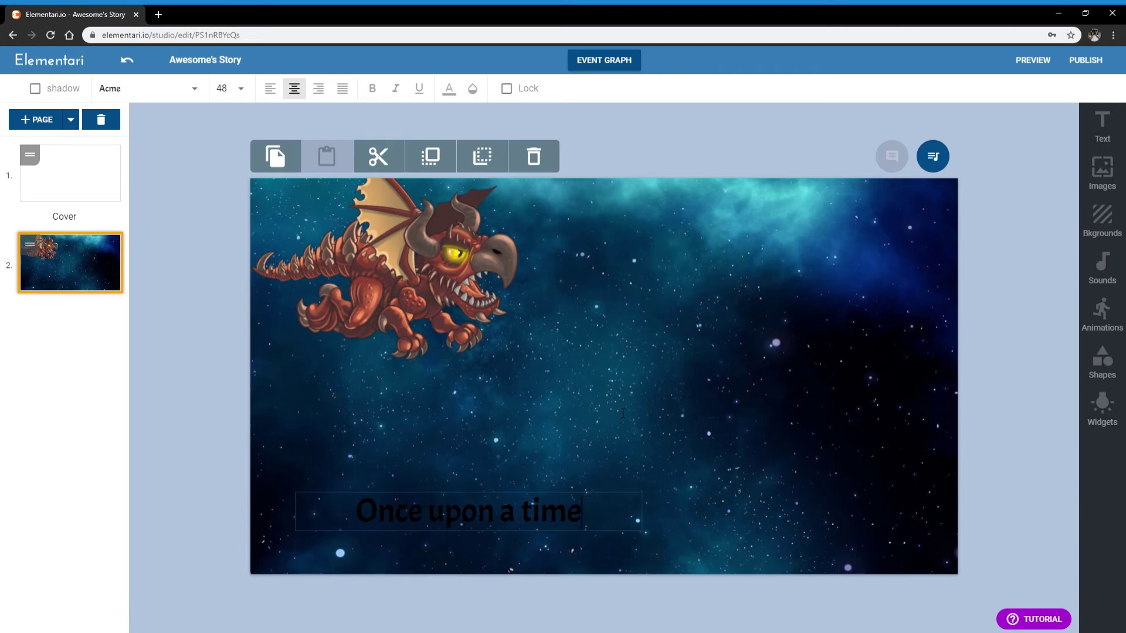
{"action": "type", "text": " wawas a"}
{"action": "key", "text": "BackSpace"}
{"action": "key", "text": "BackSpace"}
{"action": "key", "text": "BackSpace"}
{"action": "key", "text": "BackSpace"}
{"action": "key", "text": "BackSpace"}
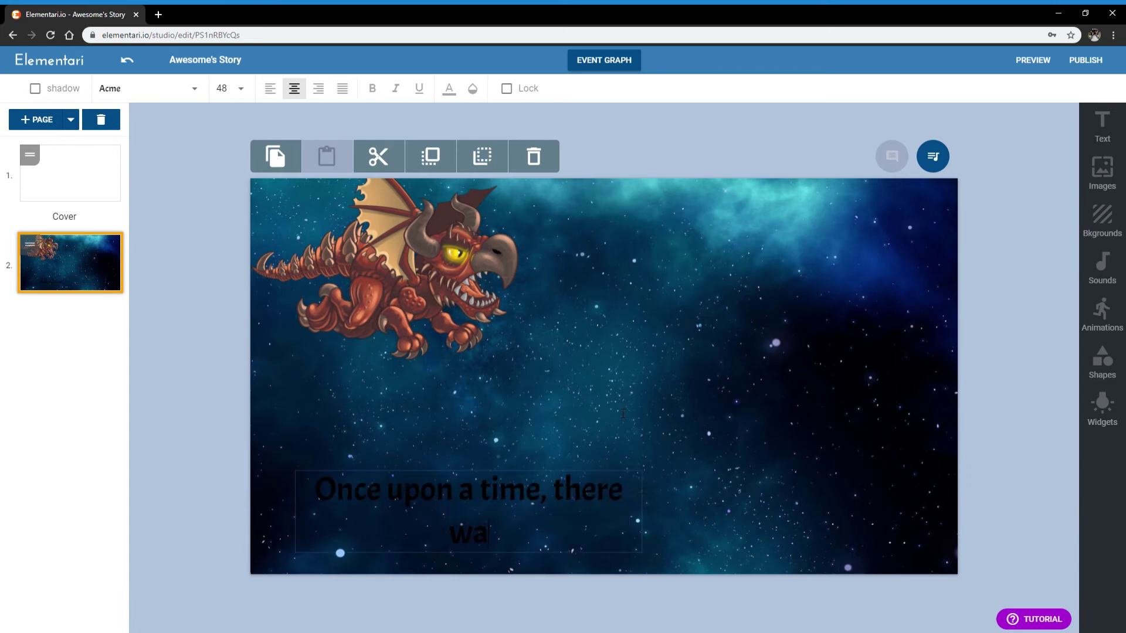
{"action": "type", "text": "s a dragon that"}
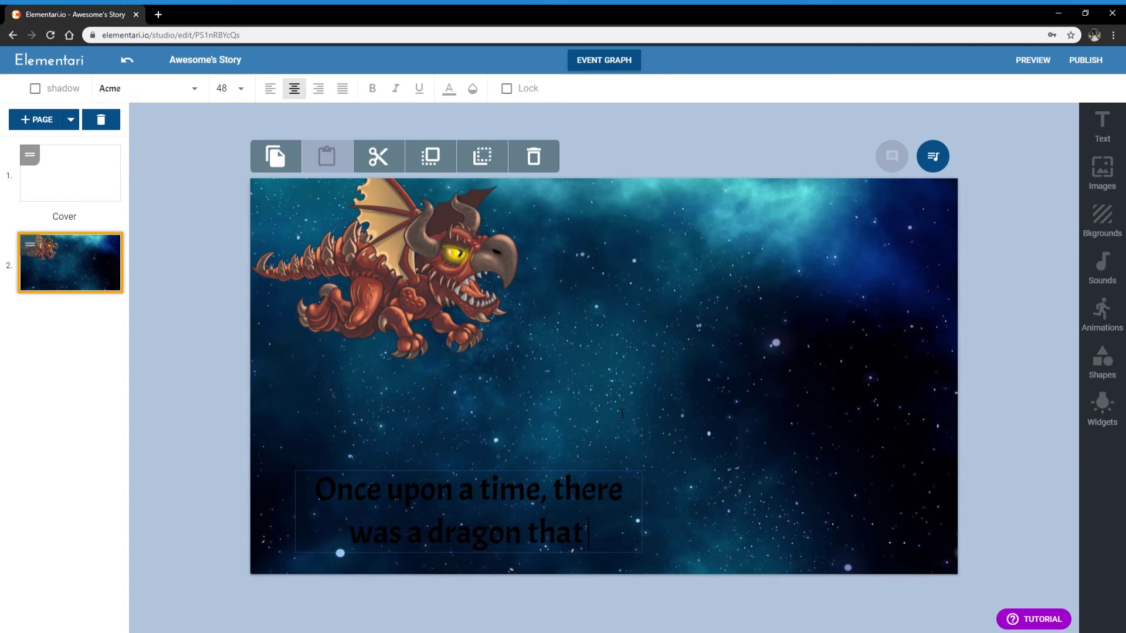
{"action": "type", "text": " liked to eat"}
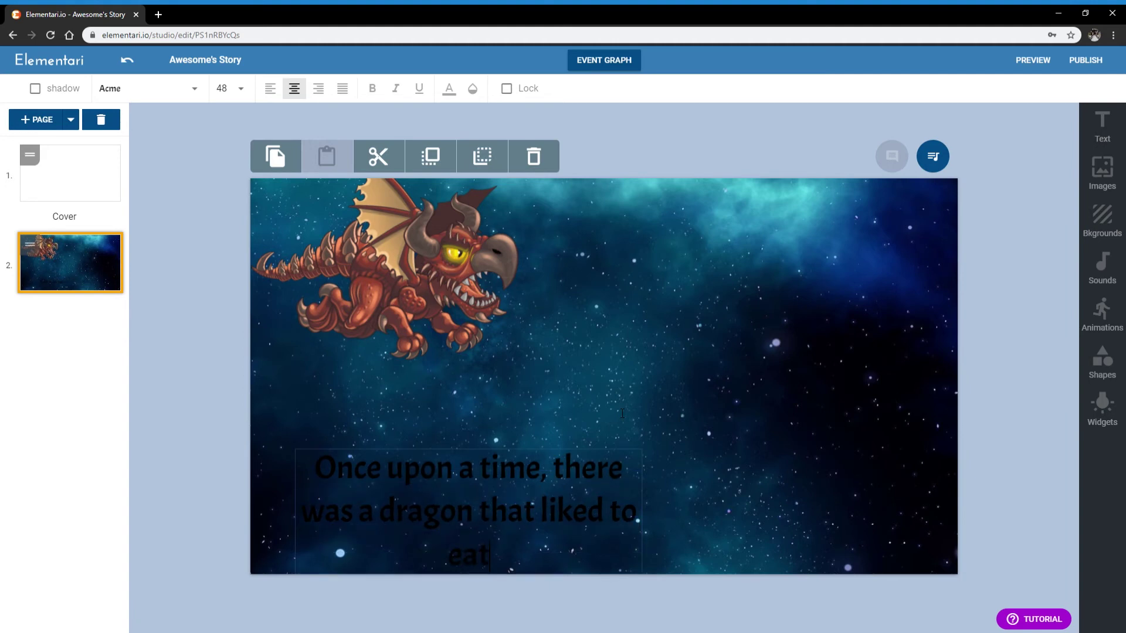
{"action": "type", "text": " sheep!"}
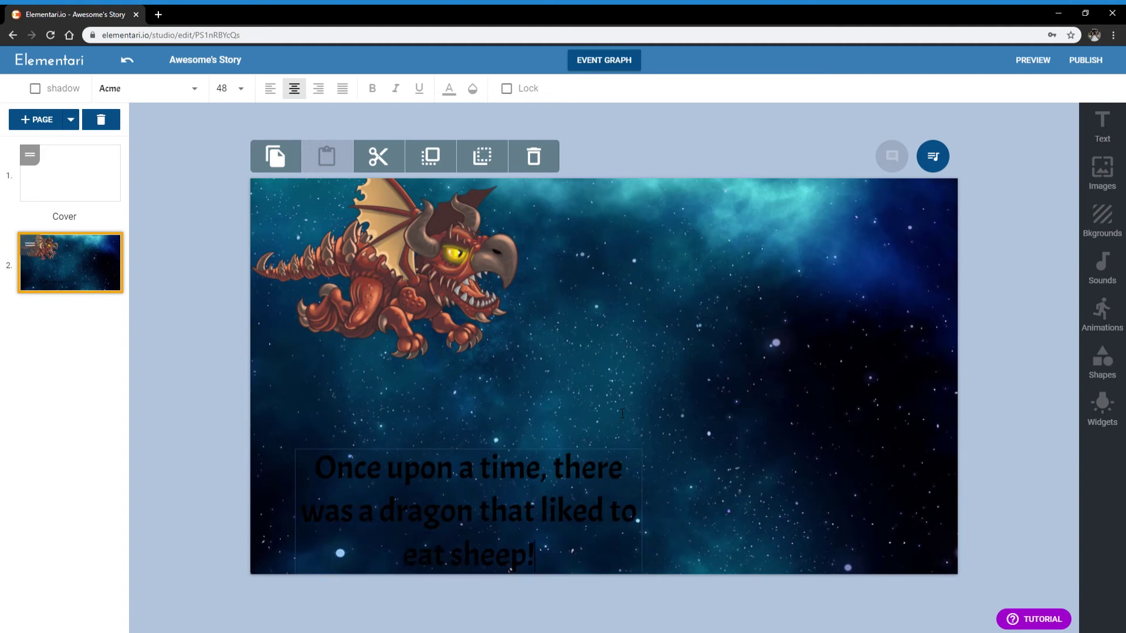
{"action": "left_click", "coordinate": [616, 477]}
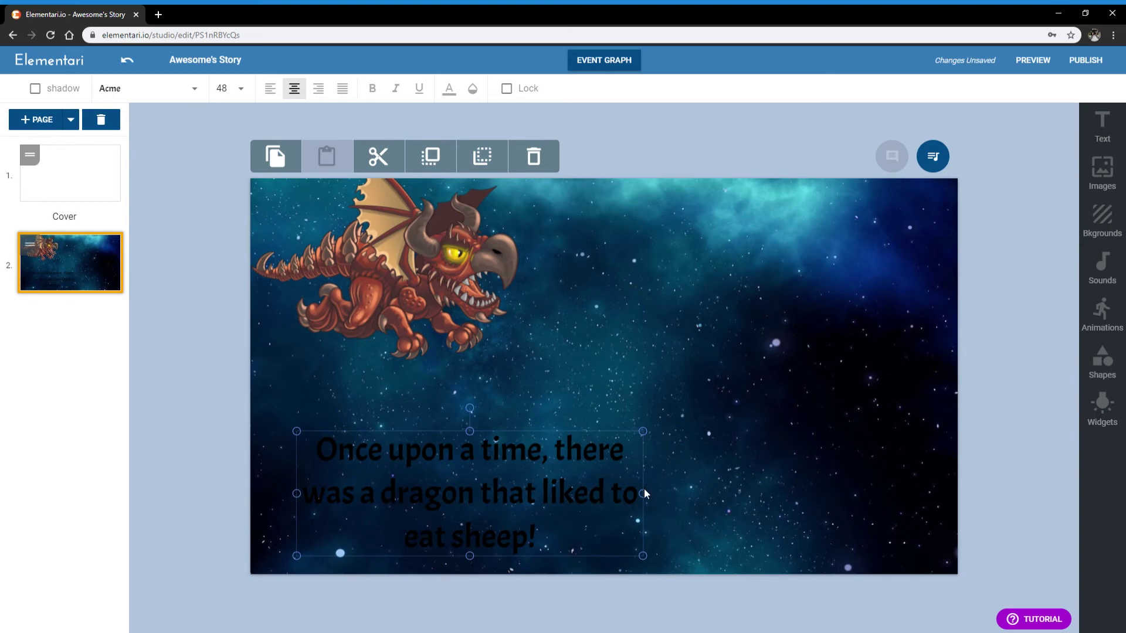
Widen the caption to two lines, make it white, and move it bottom centre
{"action": "left_click_drag", "start_coordinate": [644, 494], "coordinate": [651, 524]}
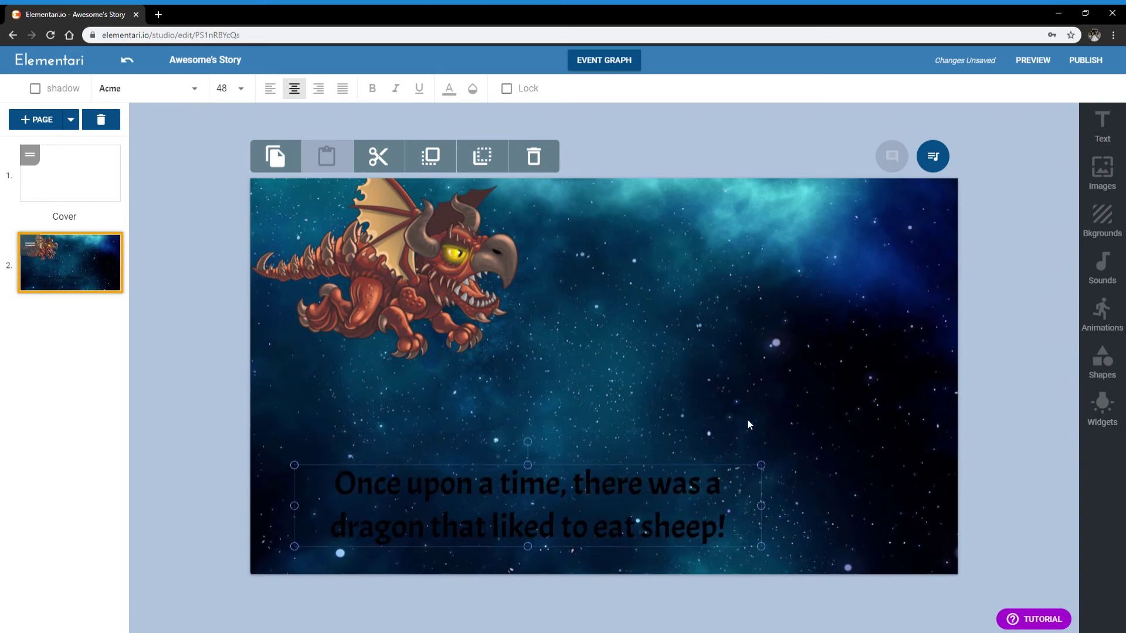
{"action": "left_click", "coordinate": [757, 454]}
{"action": "left_click", "coordinate": [567, 531]}
{"action": "left_click", "coordinate": [448, 88]}
{"action": "left_click", "coordinate": [445, 176]}
{"action": "left_click", "coordinate": [699, 390]}
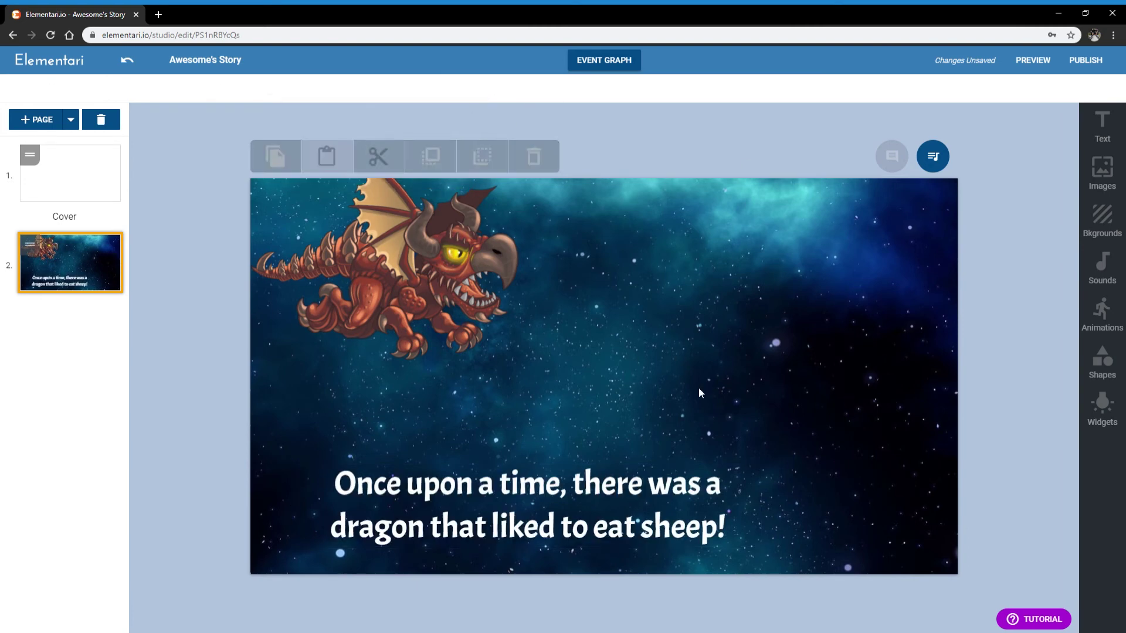
{"action": "left_click_drag", "start_coordinate": [577, 495], "coordinate": [655, 538]}
{"action": "left_click", "coordinate": [727, 380]}
Apply the Caveat Brush font to the caption and nudge it slightly down-left
{"action": "left_click", "coordinate": [719, 445]}
{"action": "left_click", "coordinate": [663, 517]}
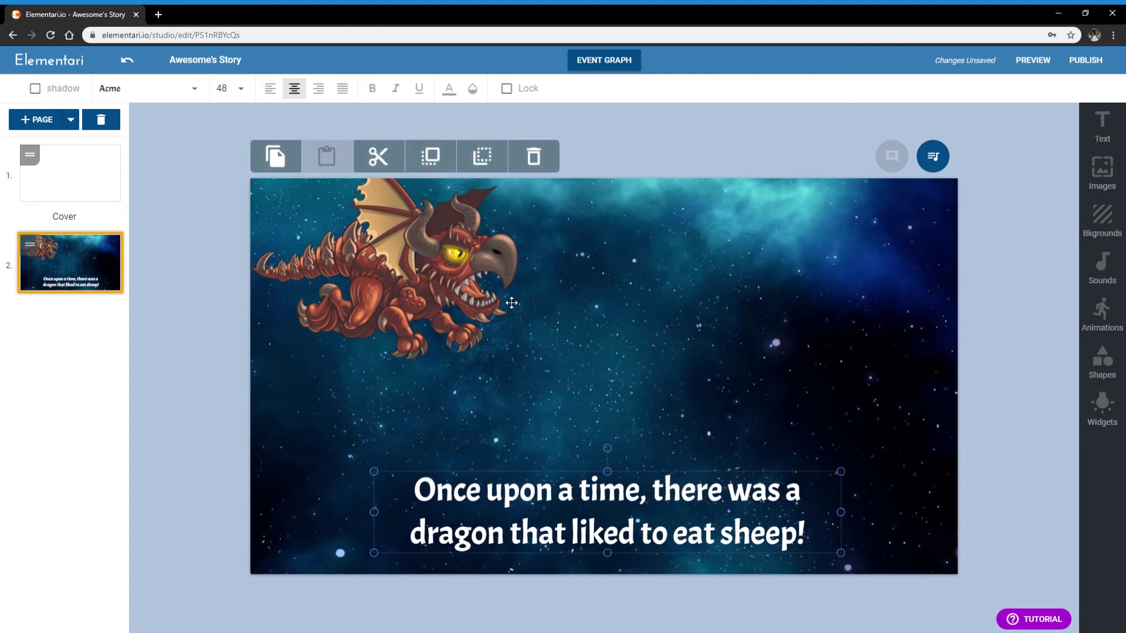
{"action": "left_click", "coordinate": [150, 91]}
{"action": "scroll", "coordinate": [182, 188], "scroll_direction": "down", "scroll_amount": 5}
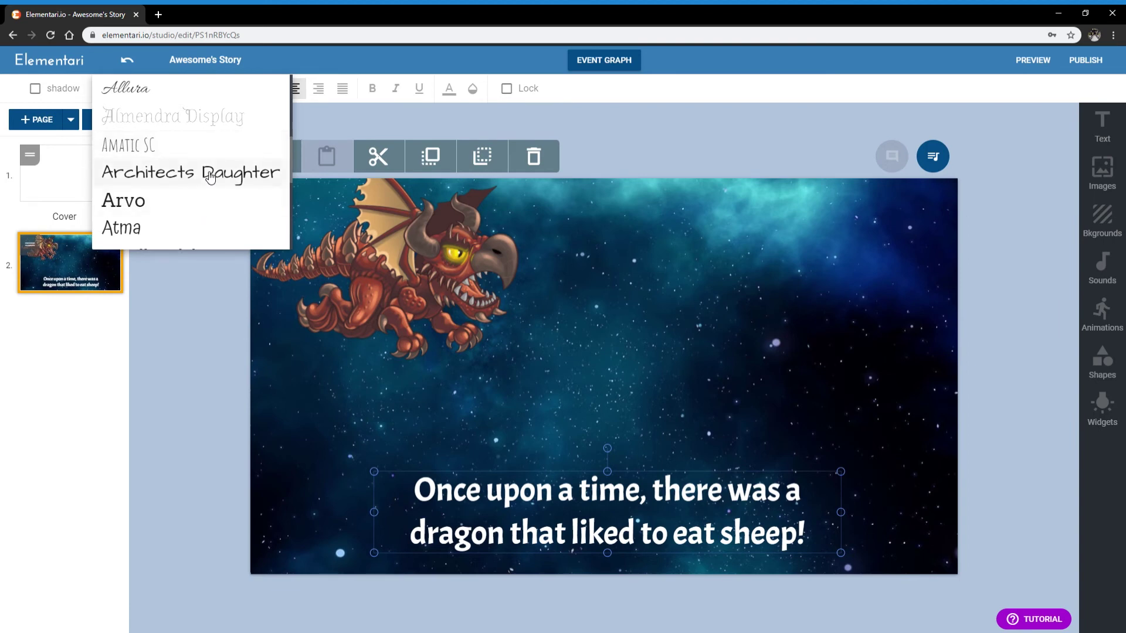
{"action": "scroll", "coordinate": [205, 188], "scroll_direction": "down", "scroll_amount": 4}
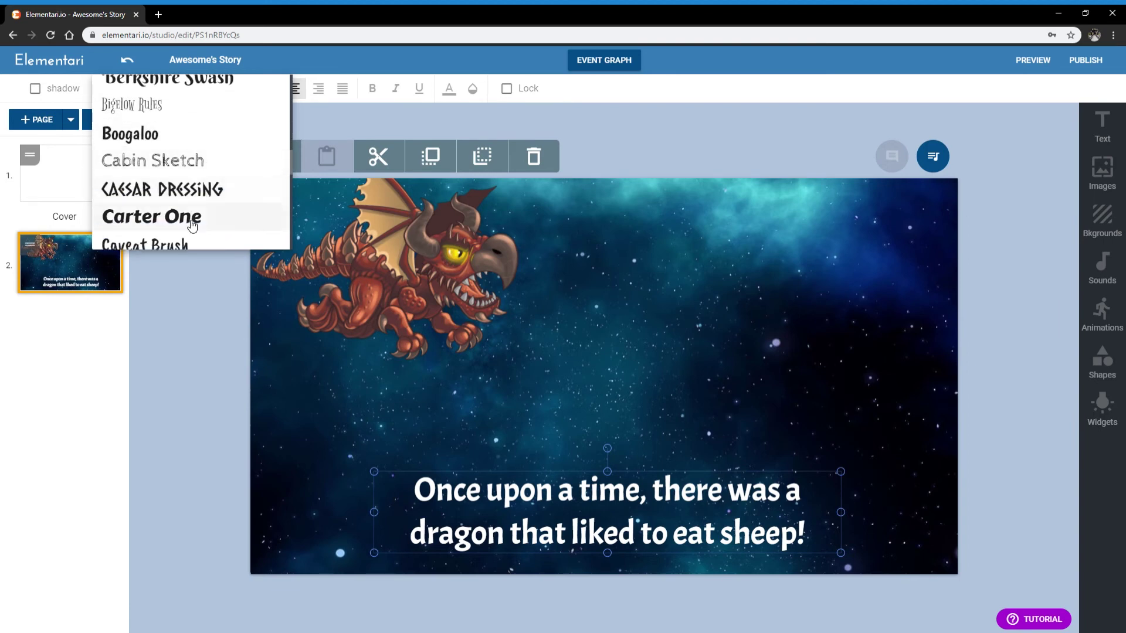
{"action": "scroll", "coordinate": [199, 202], "scroll_direction": "down", "scroll_amount": 1}
{"action": "left_click", "coordinate": [190, 195]}
{"action": "left_click", "coordinate": [638, 311]}
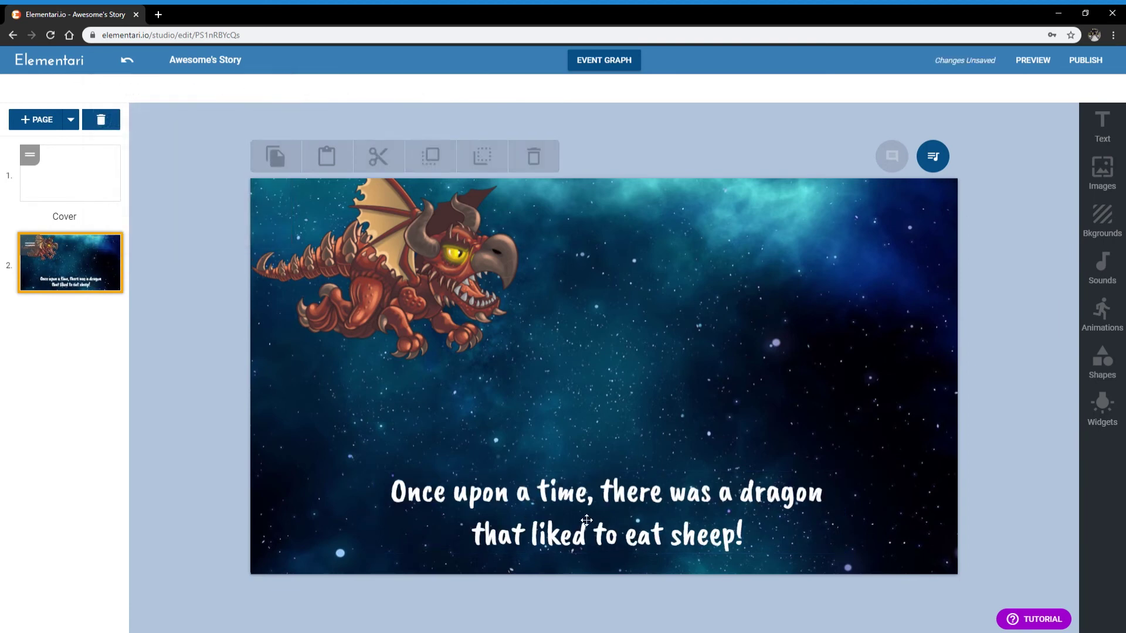
{"action": "left_click_drag", "start_coordinate": [598, 496], "coordinate": [594, 498]}
{"action": "left_click", "coordinate": [786, 188]}
Keep the caption centred and give it a drop shadow
{"action": "left_click", "coordinate": [649, 517]}
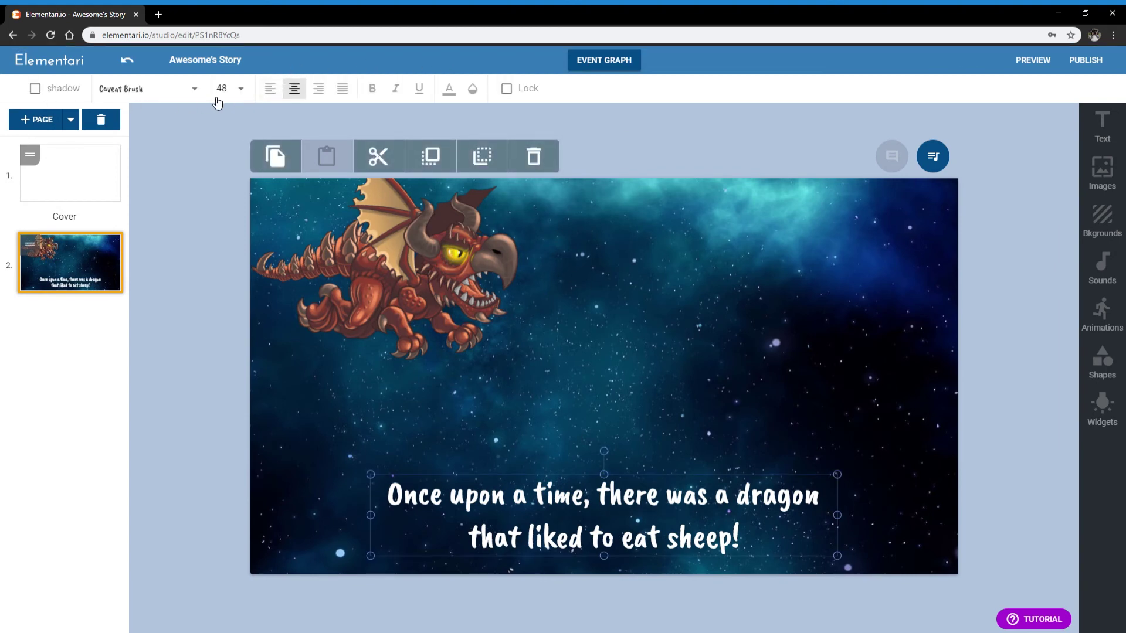
{"action": "left_click", "coordinate": [271, 88]}
{"action": "left_click", "coordinate": [294, 88]}
{"action": "left_click", "coordinate": [233, 89]}
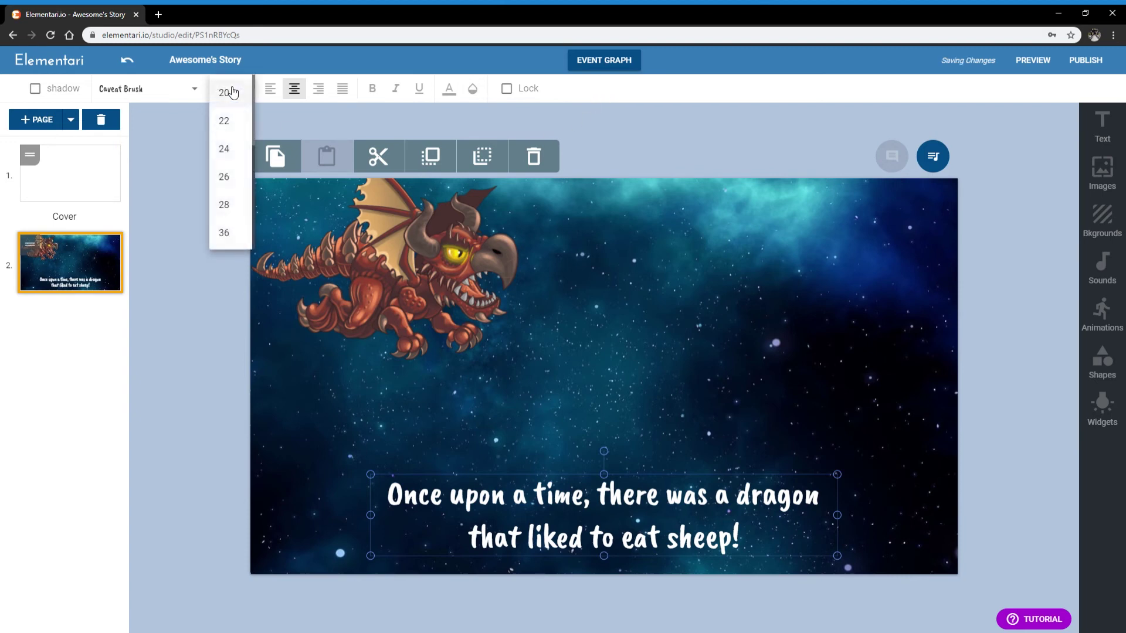
{"action": "left_click", "coordinate": [35, 88]}
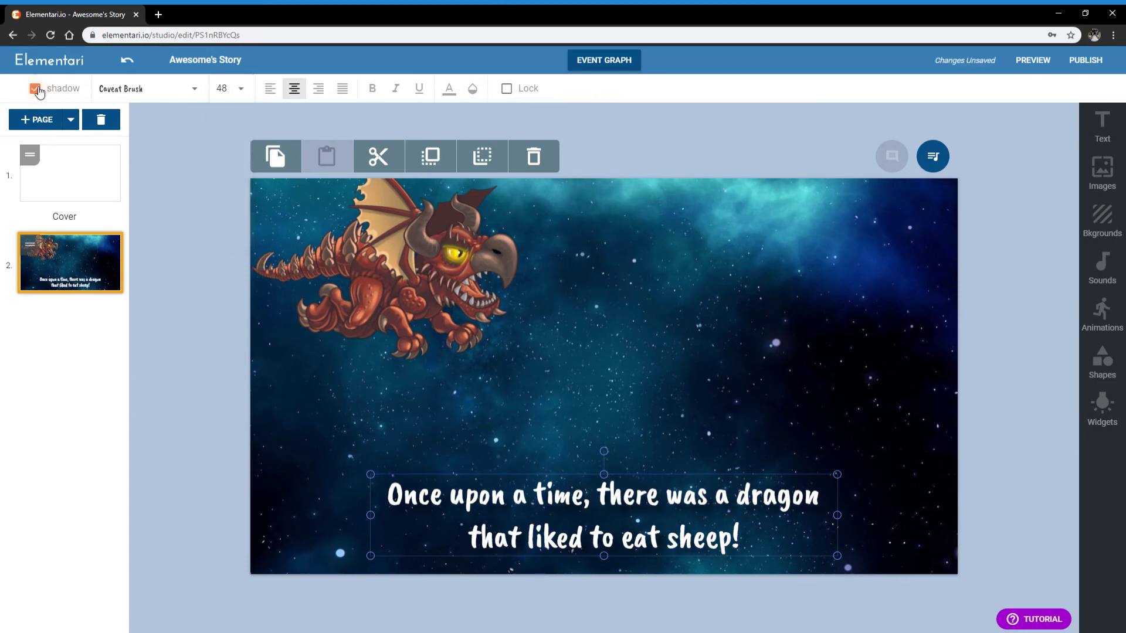
{"action": "left_click", "coordinate": [229, 92]}
{"action": "left_click", "coordinate": [852, 520]}
Resize the caption box so the text wraps after 'dragon', then bring up the image library
{"action": "left_click", "coordinate": [785, 549]}
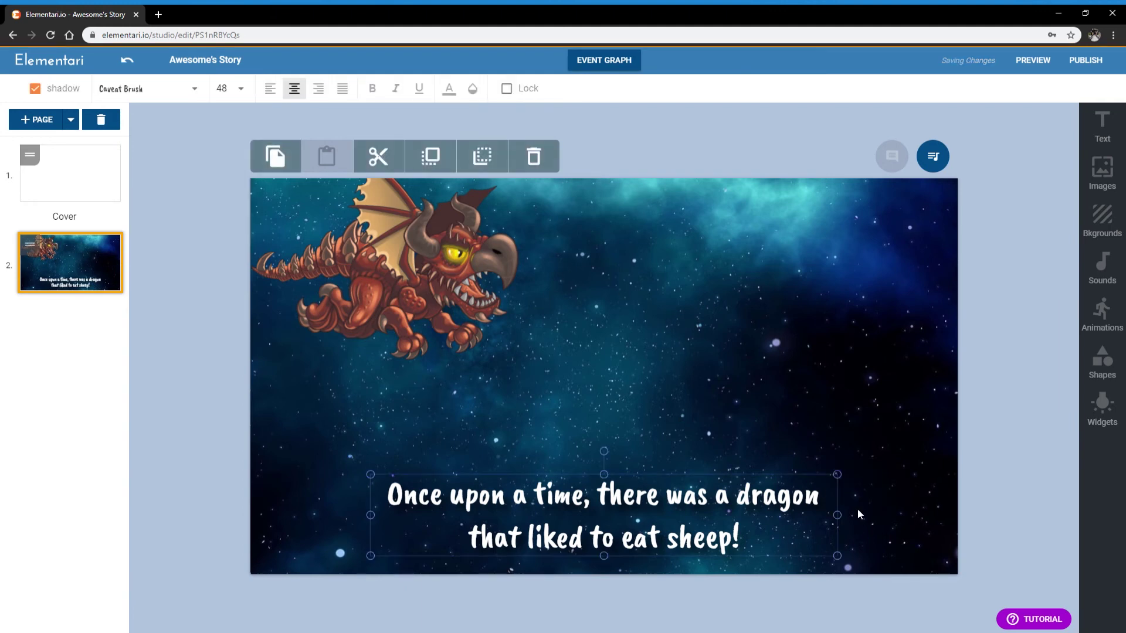
{"action": "left_click_drag", "start_coordinate": [838, 476], "coordinate": [876, 449]}
{"action": "left_click_drag", "start_coordinate": [902, 441], "coordinate": [857, 469]}
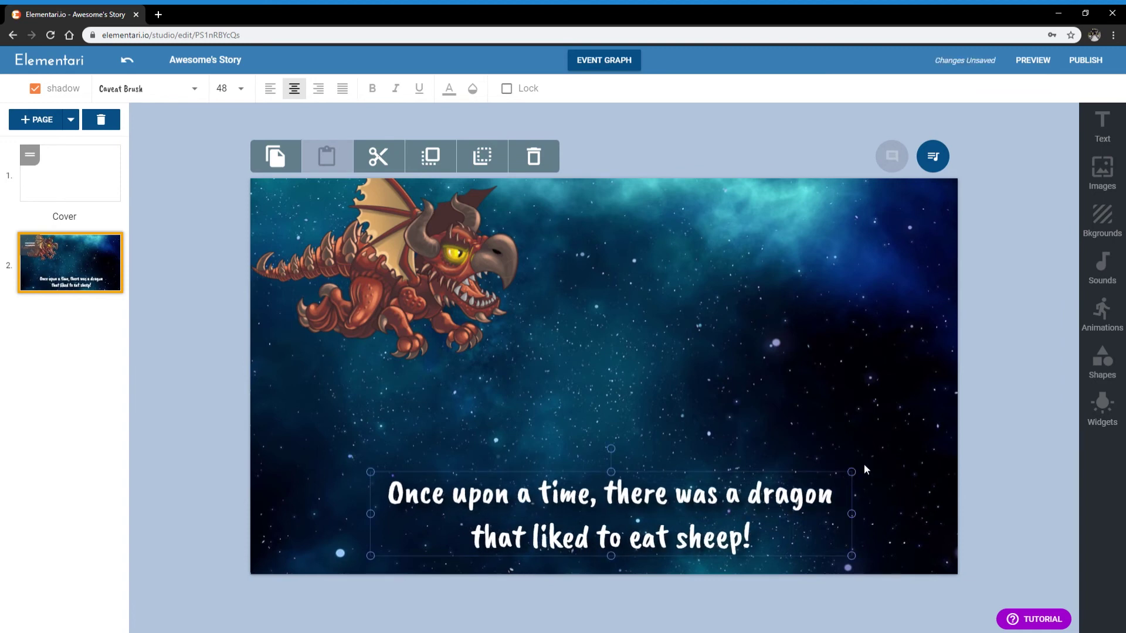
{"action": "left_click_drag", "start_coordinate": [858, 480], "coordinate": [839, 520]}
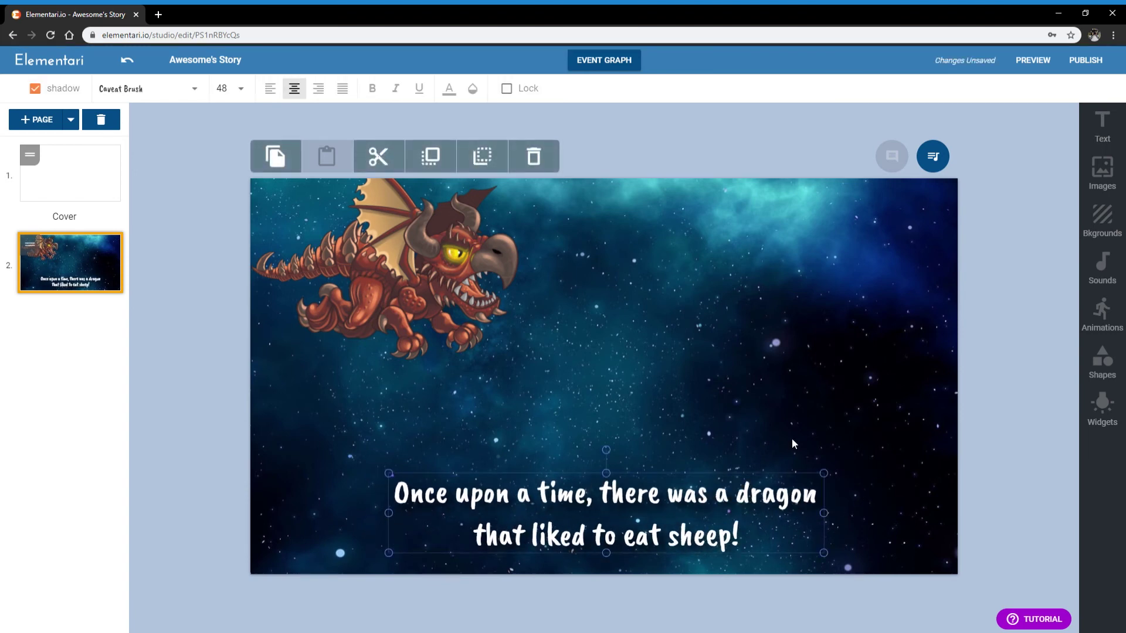
{"action": "left_click", "coordinate": [973, 156]}
{"action": "left_click", "coordinate": [1101, 173]}
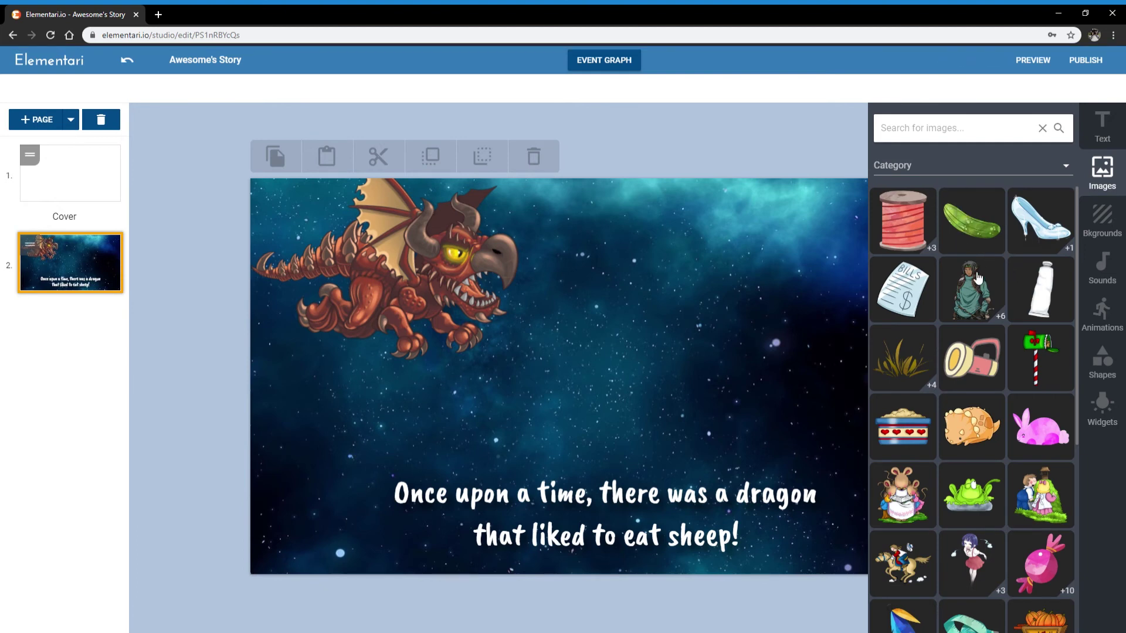
Filter the image library to the Creatures category
{"action": "scroll", "coordinate": [977, 276], "scroll_direction": "down", "scroll_amount": 3}
{"action": "scroll", "coordinate": [975, 274], "scroll_direction": "down", "scroll_amount": 3}
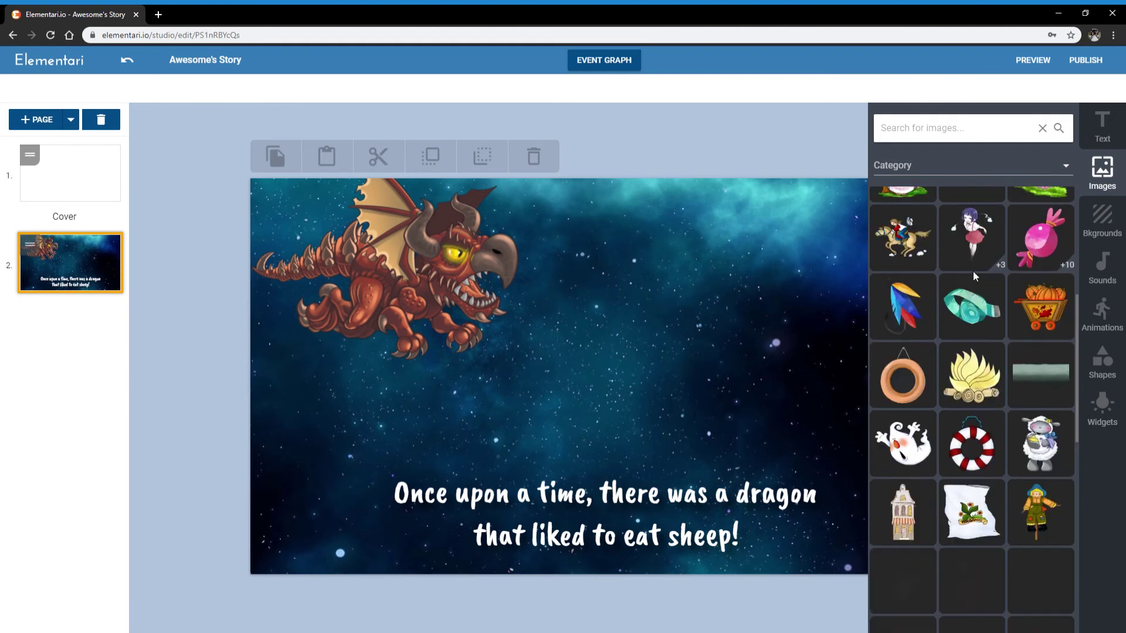
{"action": "left_click", "coordinate": [944, 170]}
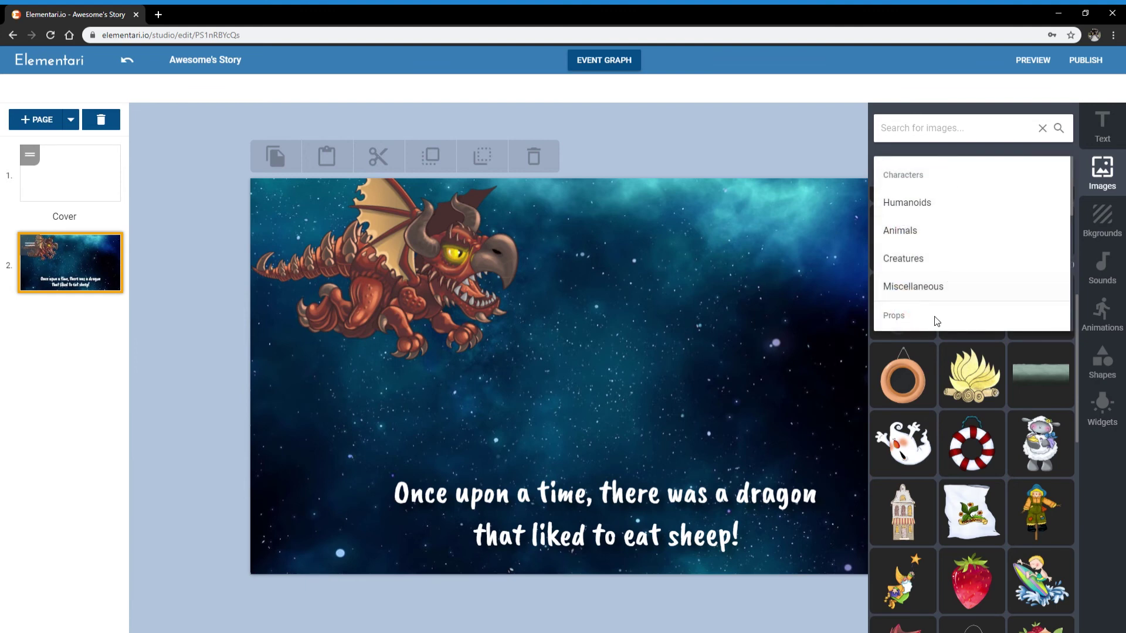
{"action": "scroll", "coordinate": [939, 264], "scroll_direction": "down", "scroll_amount": 3}
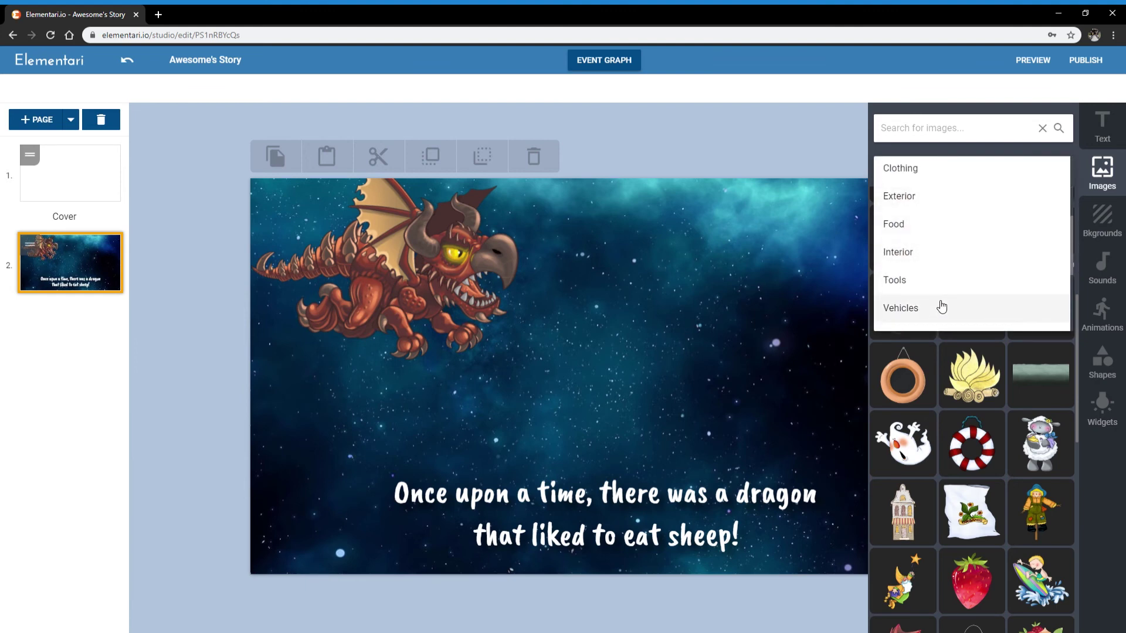
{"action": "scroll", "coordinate": [942, 305], "scroll_direction": "up", "scroll_amount": 3}
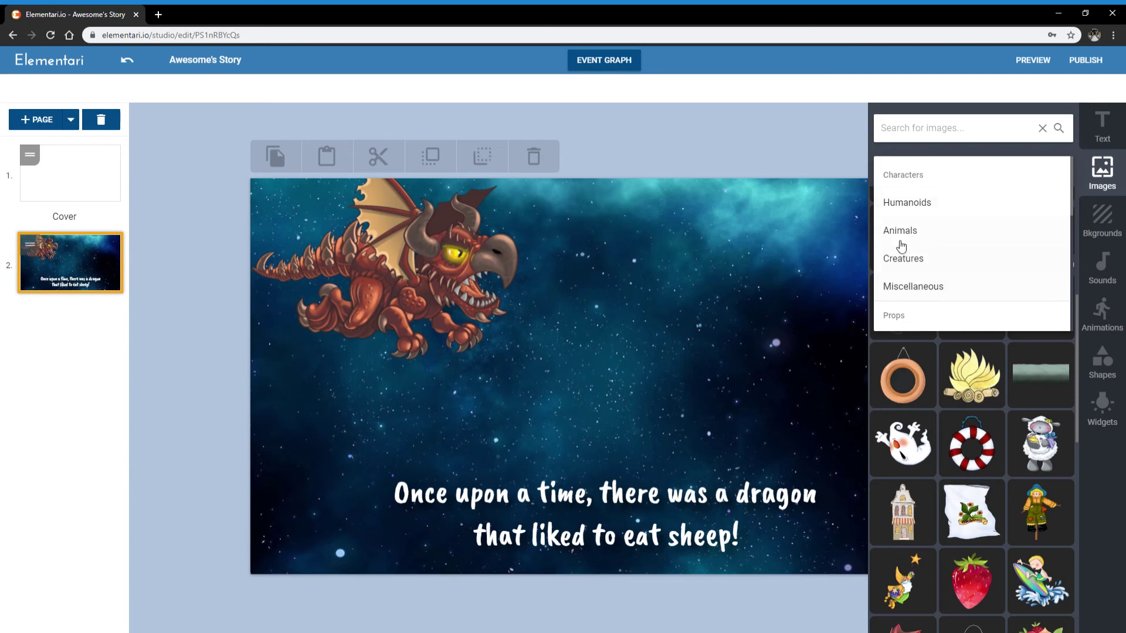
{"action": "left_click", "coordinate": [933, 264]}
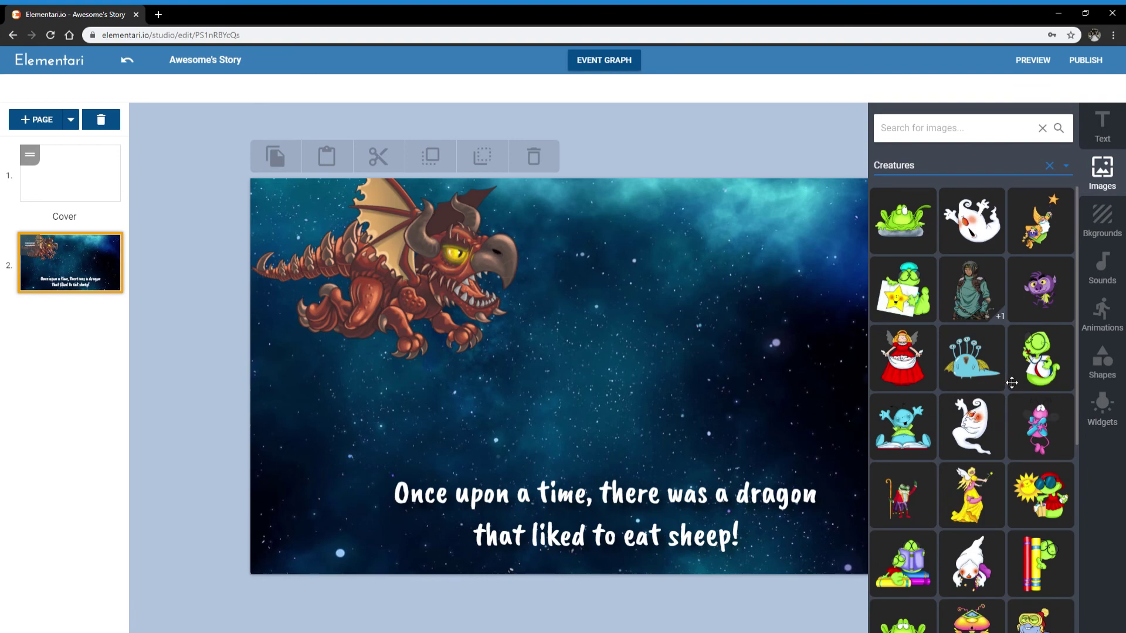
Place the horned purple monster, shrink it, and move it to the right side
{"action": "scroll", "coordinate": [1012, 383], "scroll_direction": "down", "scroll_amount": 3}
{"action": "scroll", "coordinate": [981, 431], "scroll_direction": "down", "scroll_amount": 3}
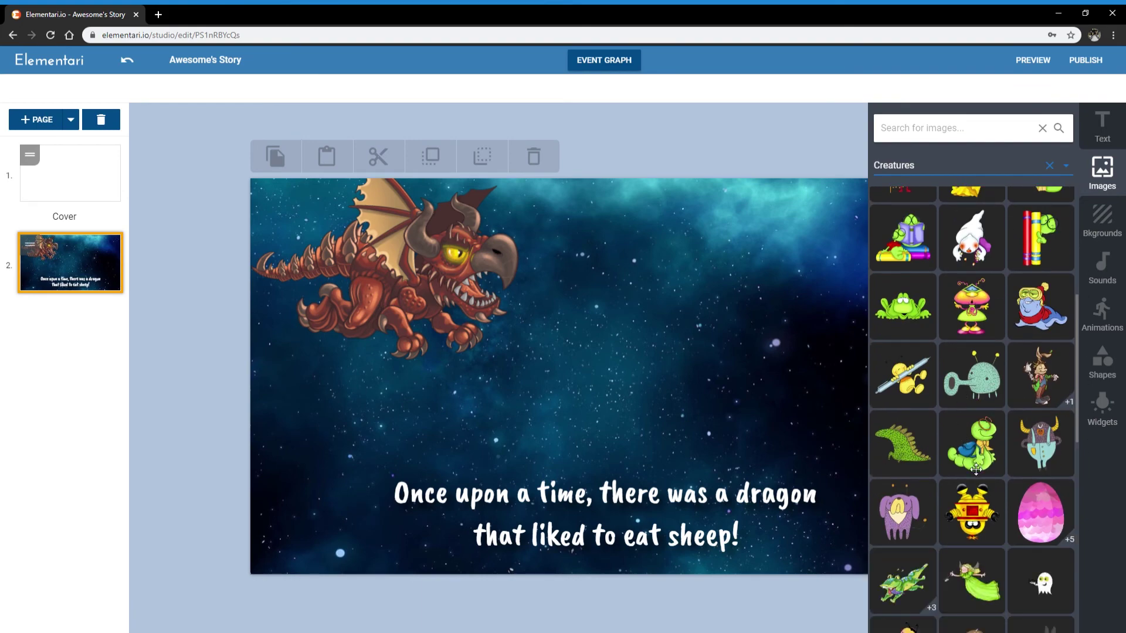
{"action": "scroll", "coordinate": [1022, 456], "scroll_direction": "down", "scroll_amount": 2}
{"action": "left_click_drag", "start_coordinate": [1040, 325], "coordinate": [830, 354]}
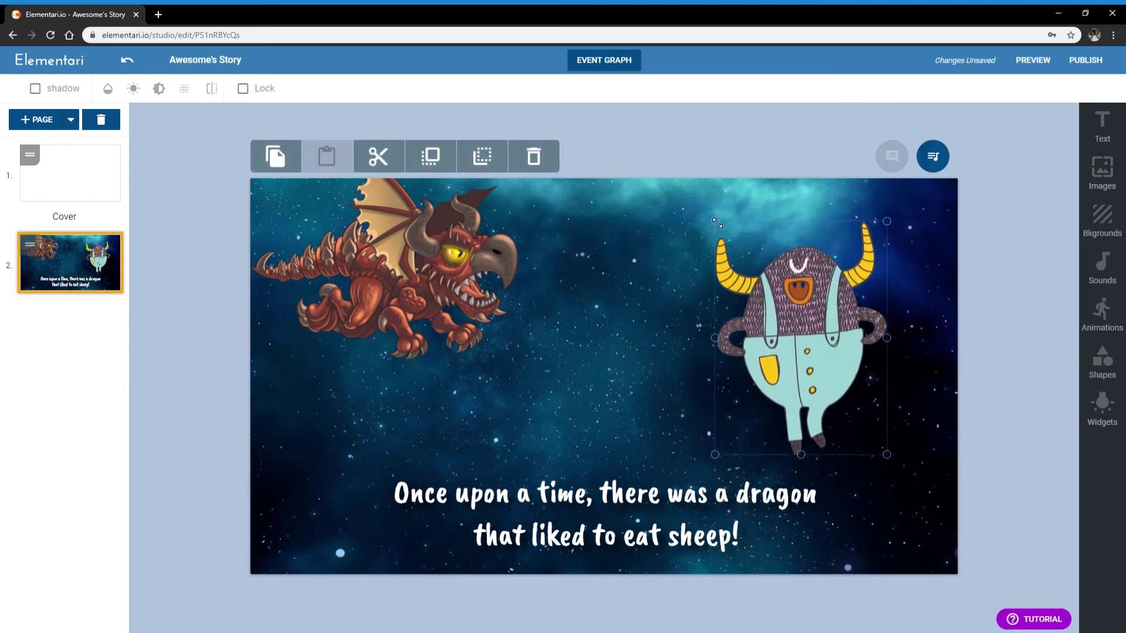
{"action": "left_click_drag", "start_coordinate": [723, 228], "coordinate": [748, 262]}
{"action": "left_click_drag", "start_coordinate": [838, 319], "coordinate": [856, 327]}
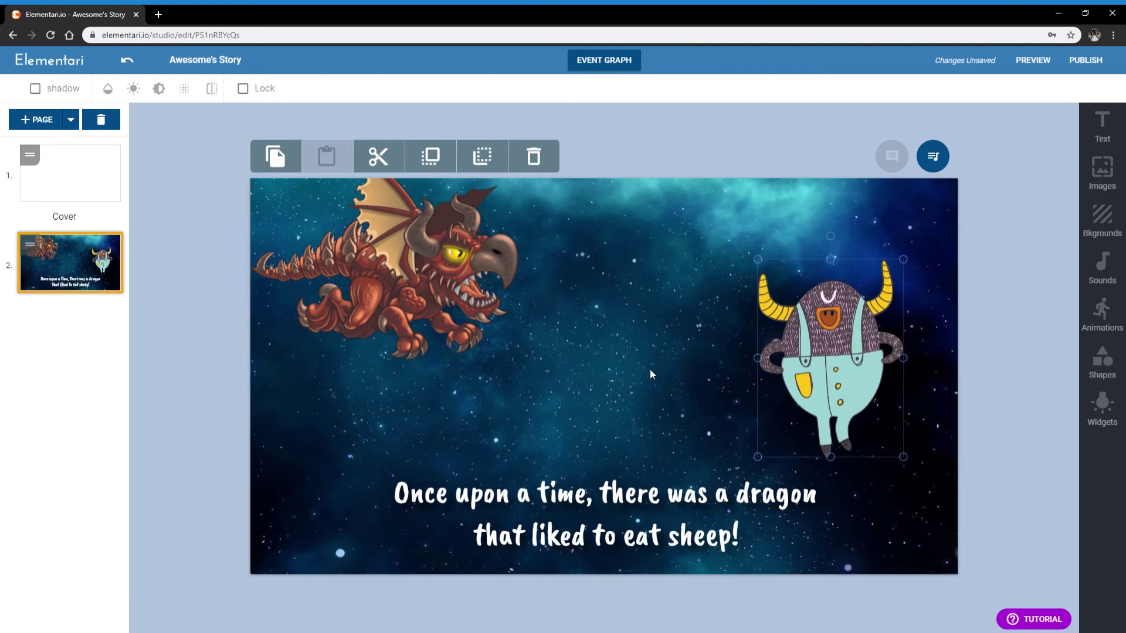
{"action": "left_click", "coordinate": [532, 278]}
Add a rectangular speech bubble pointing at the dragon's claw, reading 'Hello!'
{"action": "left_click", "coordinate": [1102, 124]}
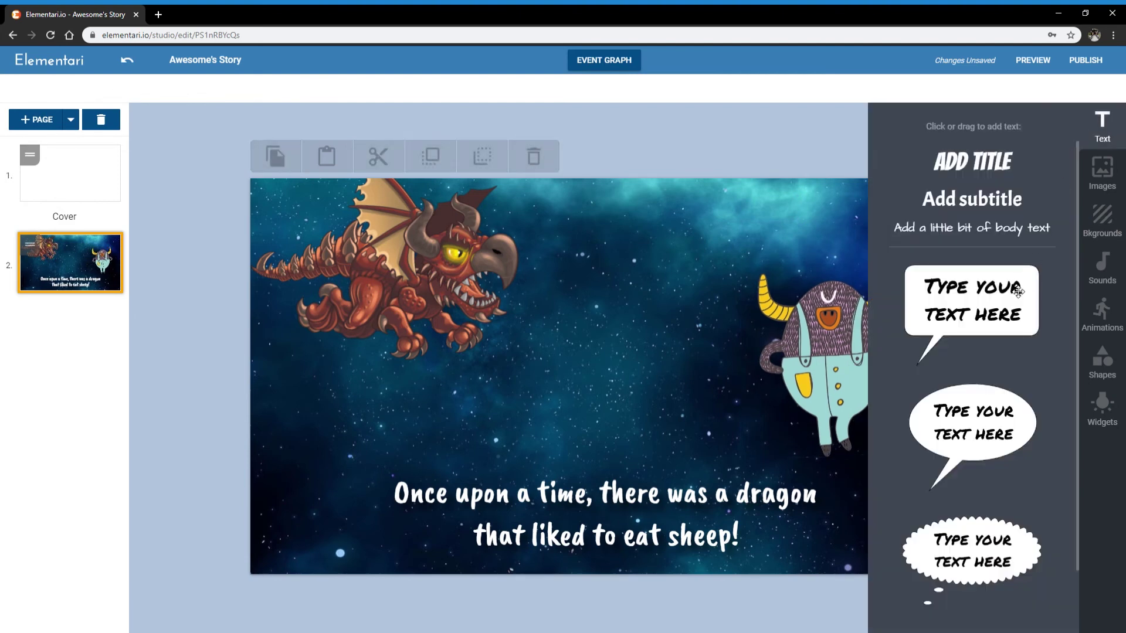
{"action": "left_click_drag", "start_coordinate": [1019, 292], "coordinate": [733, 256]}
{"action": "mouse_move", "coordinate": [525, 302]}
{"action": "left_mouse_down"}
{"action": "mouse_move", "coordinate": [544, 360]}
{"action": "mouse_move", "coordinate": [503, 302]}
{"action": "left_mouse_up"}
{"action": "left_click_drag", "start_coordinate": [604, 305], "coordinate": [599, 383]}
{"action": "left_click_drag", "start_coordinate": [498, 375], "coordinate": [489, 342]}
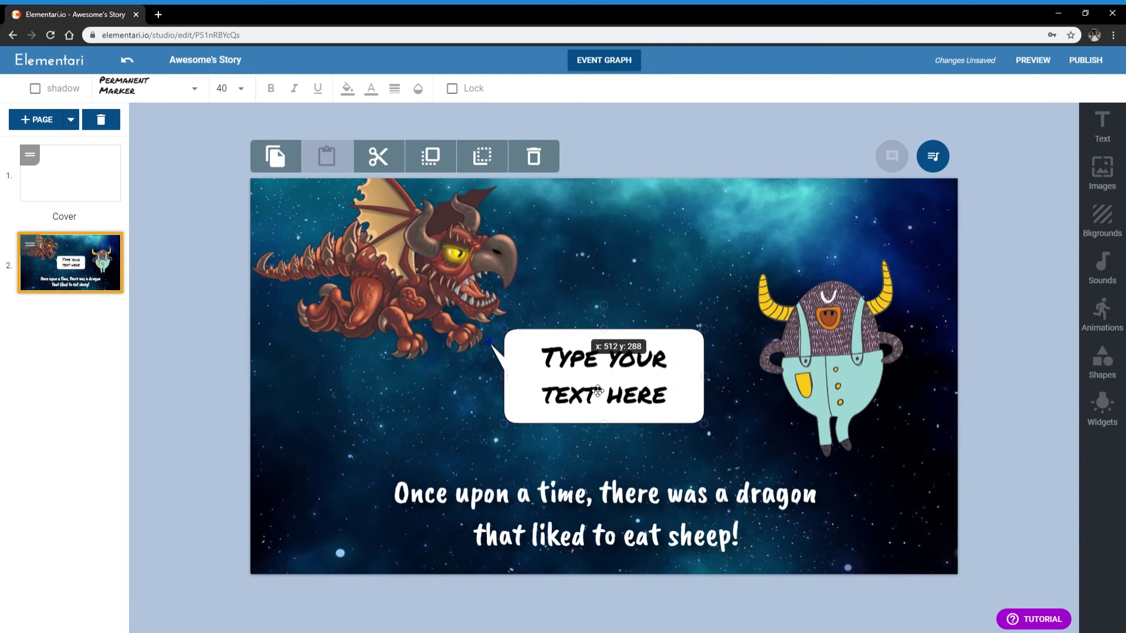
{"action": "left_click", "coordinate": [651, 386]}
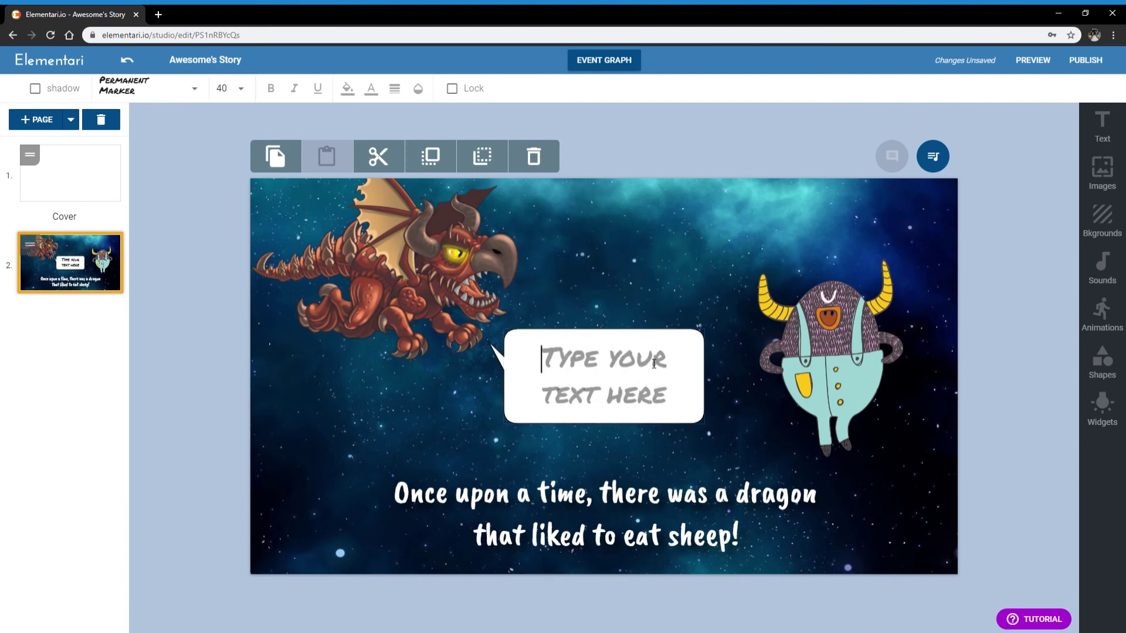
{"action": "type", "text": "Hello!"}
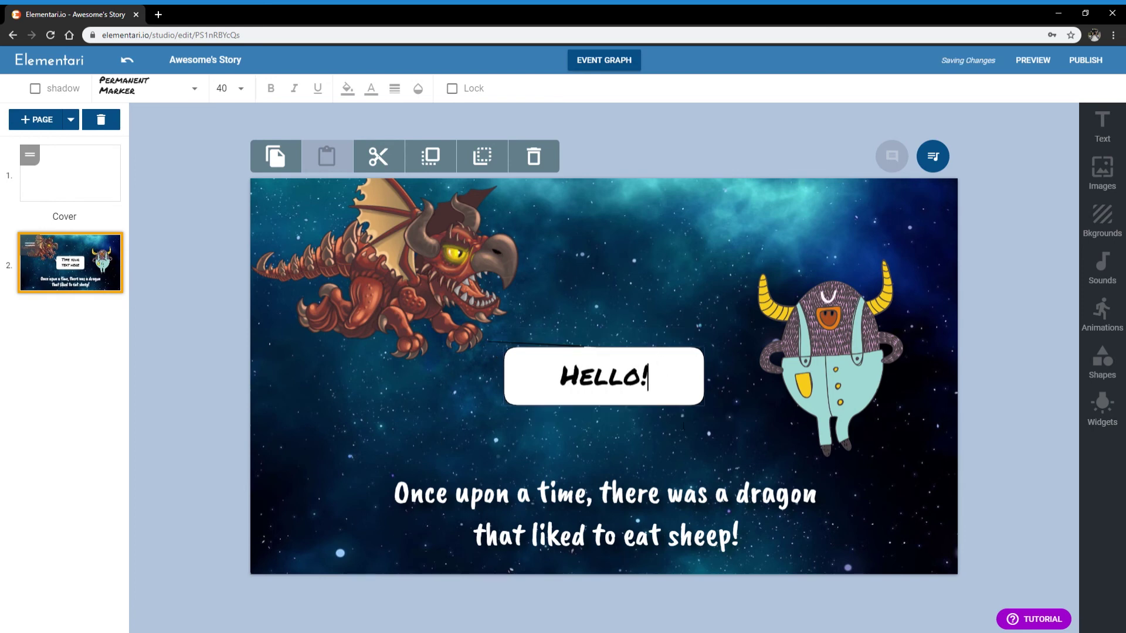
Nudge the dragon up, shift the Hello! bubble up-right, and narrow the bubble slightly
{"action": "left_click_drag", "start_coordinate": [490, 347], "coordinate": [490, 340]}
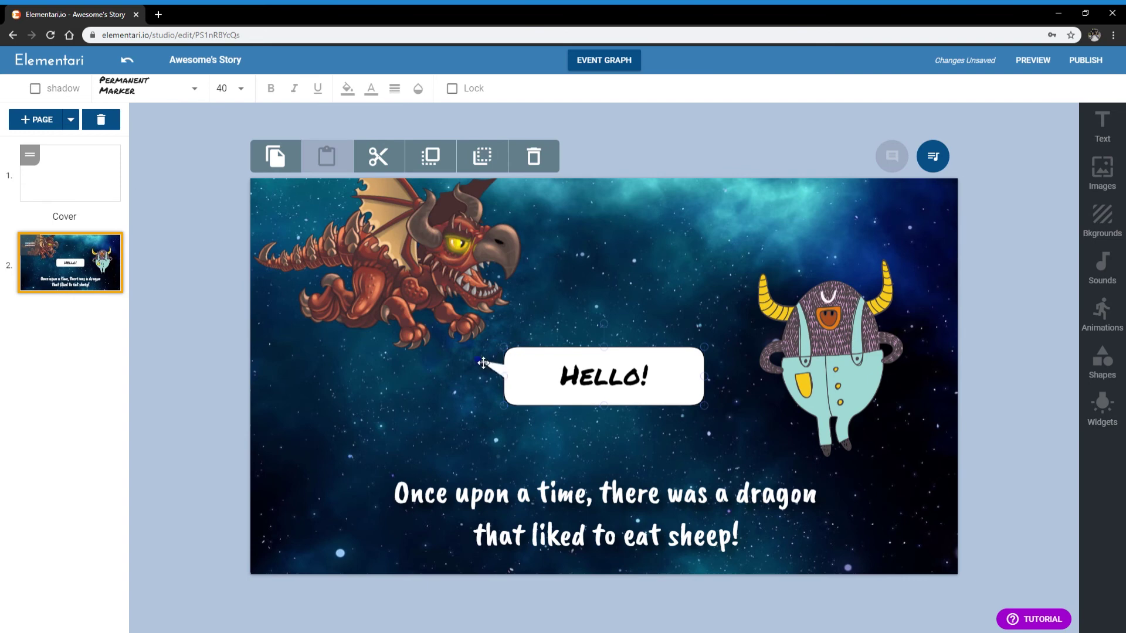
{"action": "left_click_drag", "start_coordinate": [543, 368], "coordinate": [552, 359]}
{"action": "left_click", "coordinate": [635, 297]}
{"action": "left_click", "coordinate": [702, 369]}
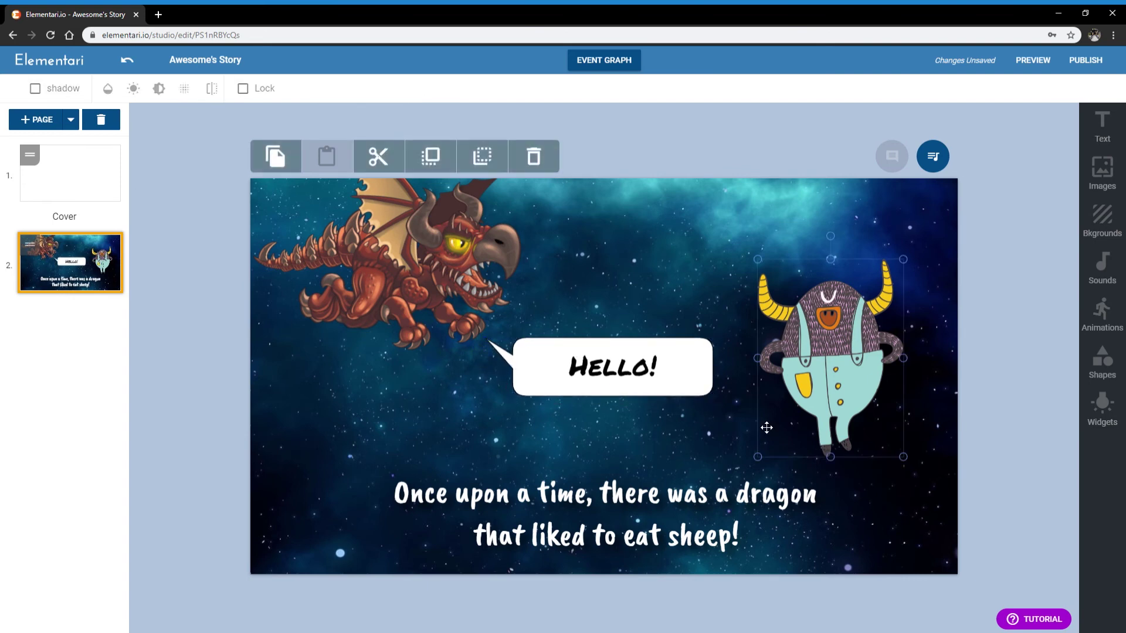
{"action": "left_click_drag", "start_coordinate": [719, 369], "coordinate": [714, 370]}
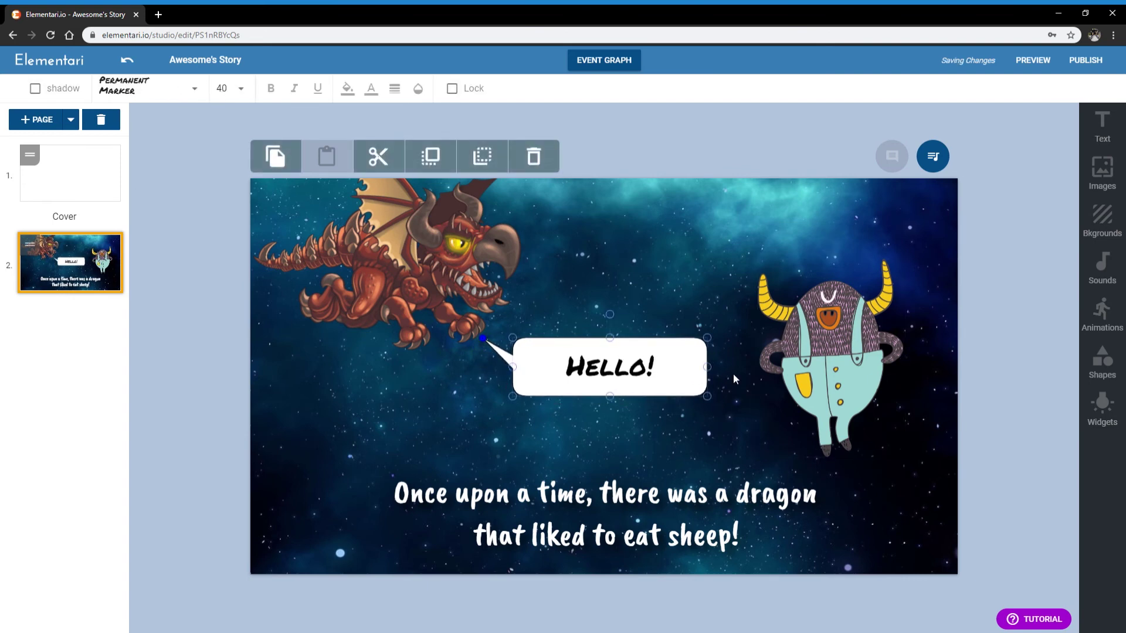
{"action": "left_click", "coordinate": [733, 375]}
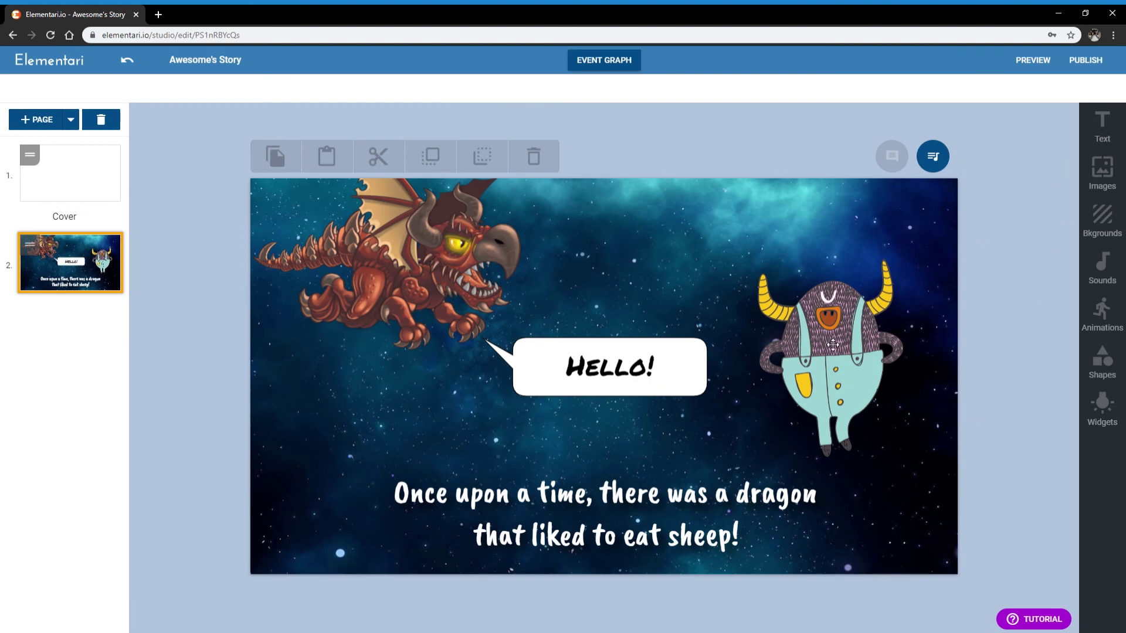
Reposition the monster, dragon and Hello! bubble, then open the event graph
{"action": "left_click_drag", "start_coordinate": [832, 344], "coordinate": [844, 340]}
{"action": "left_click", "coordinate": [729, 243]}
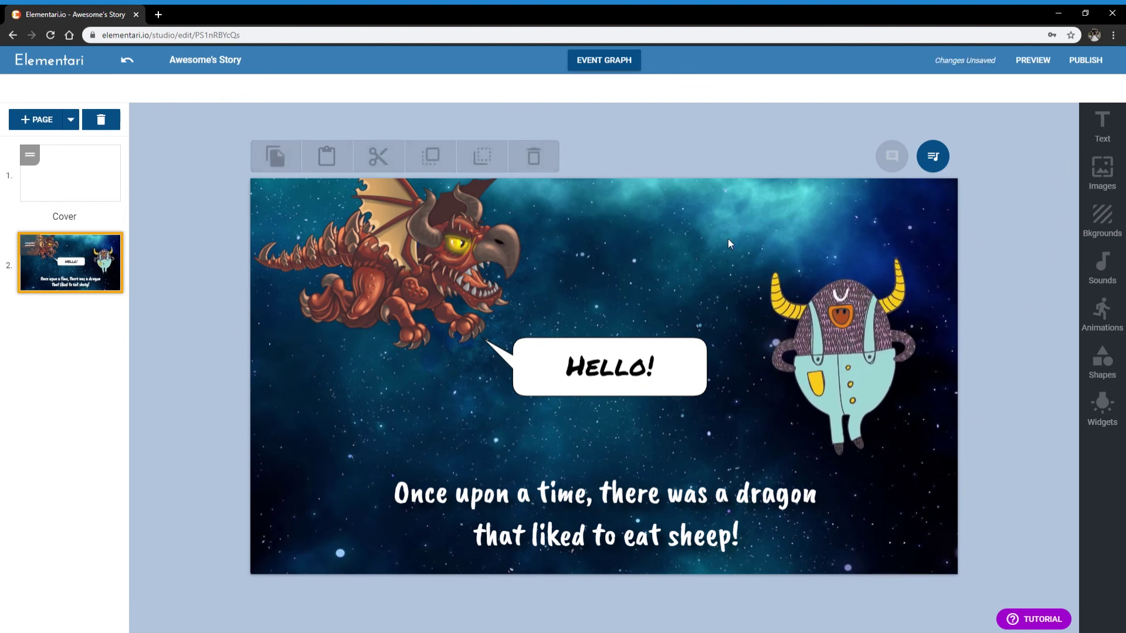
{"action": "left_click_drag", "start_coordinate": [425, 240], "coordinate": [416, 264]}
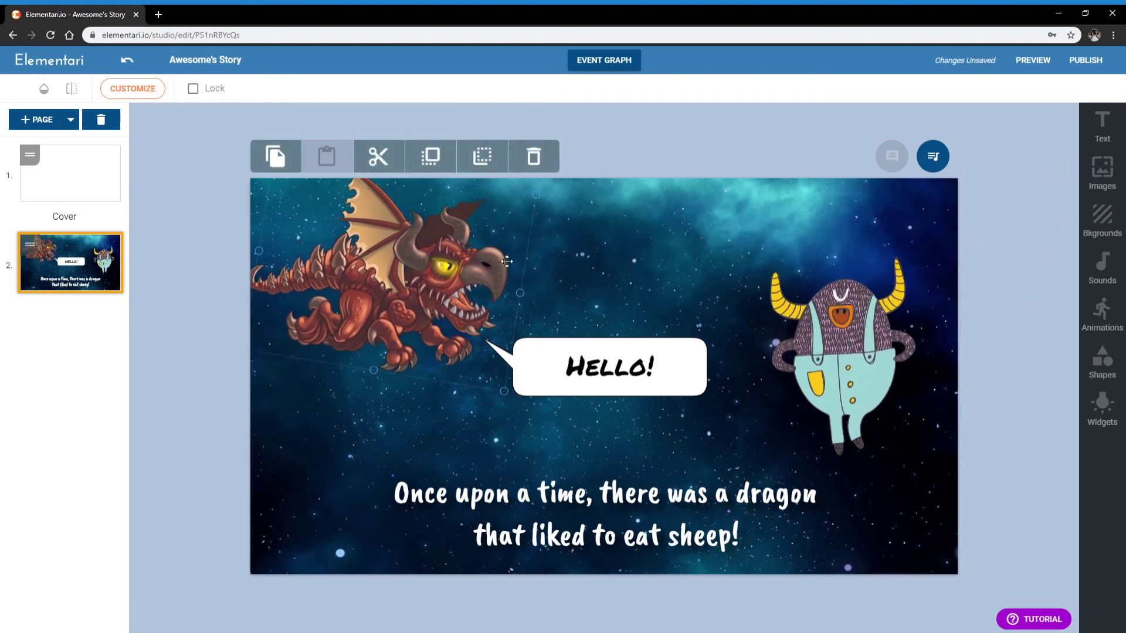
{"action": "left_click", "coordinate": [576, 369]}
{"action": "mouse_move", "coordinate": [577, 369]}
{"action": "left_mouse_down"}
{"action": "mouse_move", "coordinate": [588, 341]}
{"action": "mouse_move", "coordinate": [591, 358]}
{"action": "left_mouse_up"}
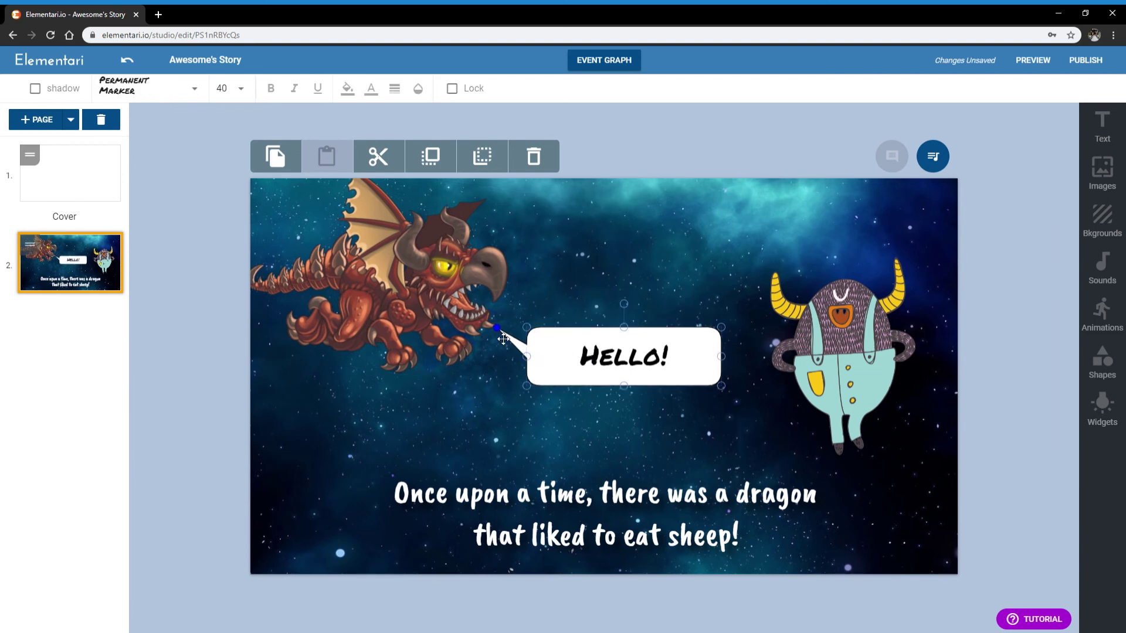
{"action": "left_click_drag", "start_coordinate": [387, 272], "coordinate": [393, 273]}
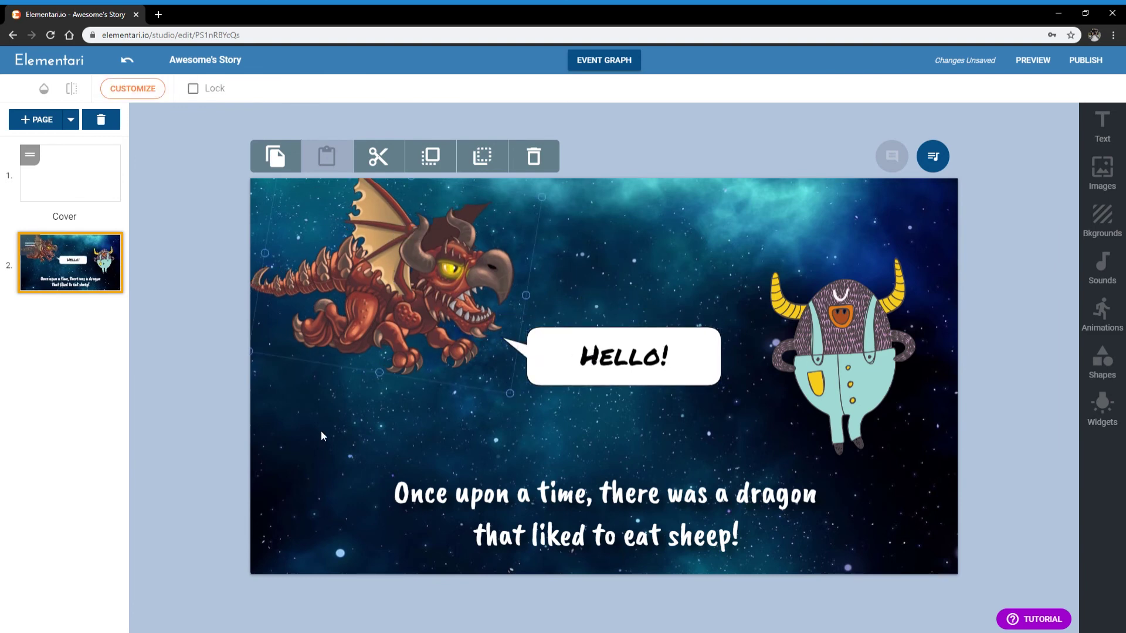
{"action": "left_click", "coordinate": [630, 69]}
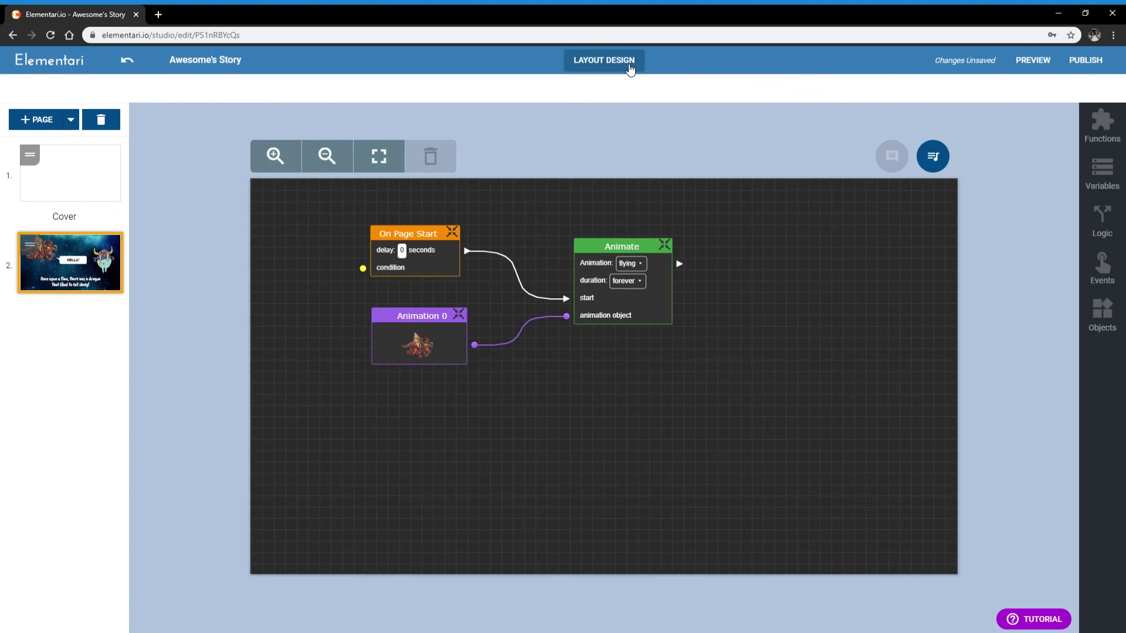
Switch between layout design and event graph, ending on page 2's layout view
{"action": "left_click", "coordinate": [629, 68]}
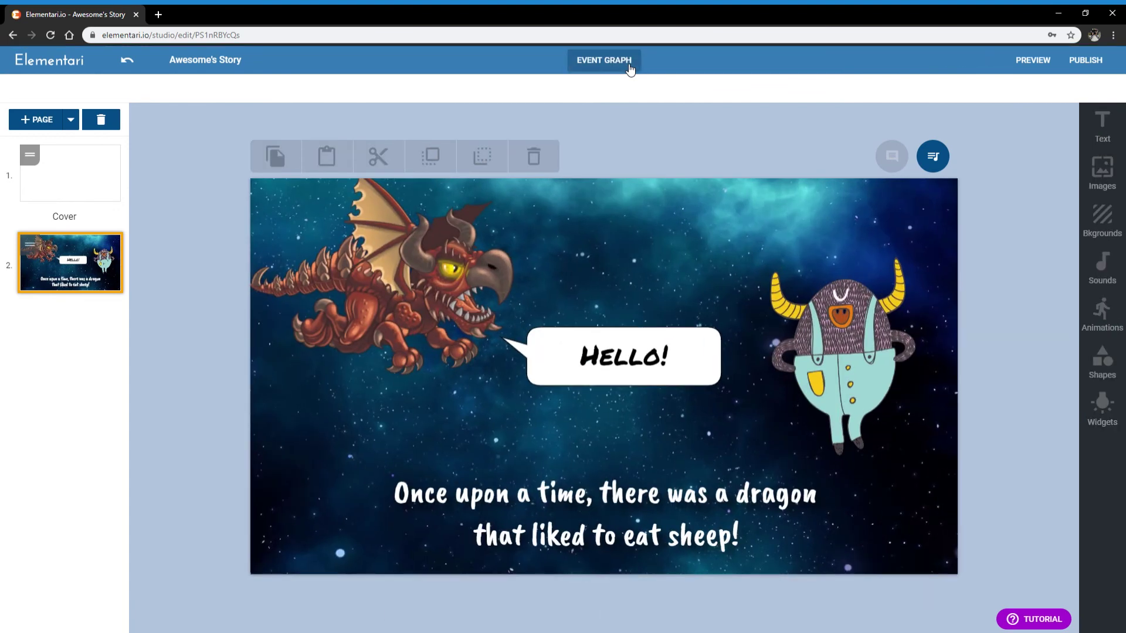
{"action": "left_click", "coordinate": [626, 59]}
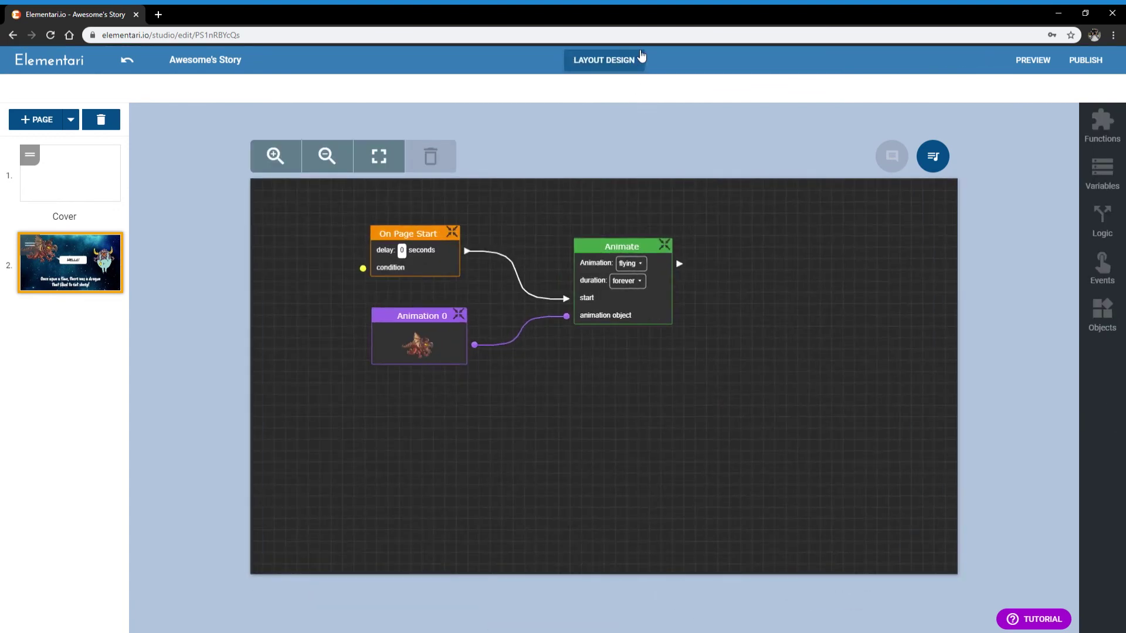
{"action": "left_click", "coordinate": [625, 61]}
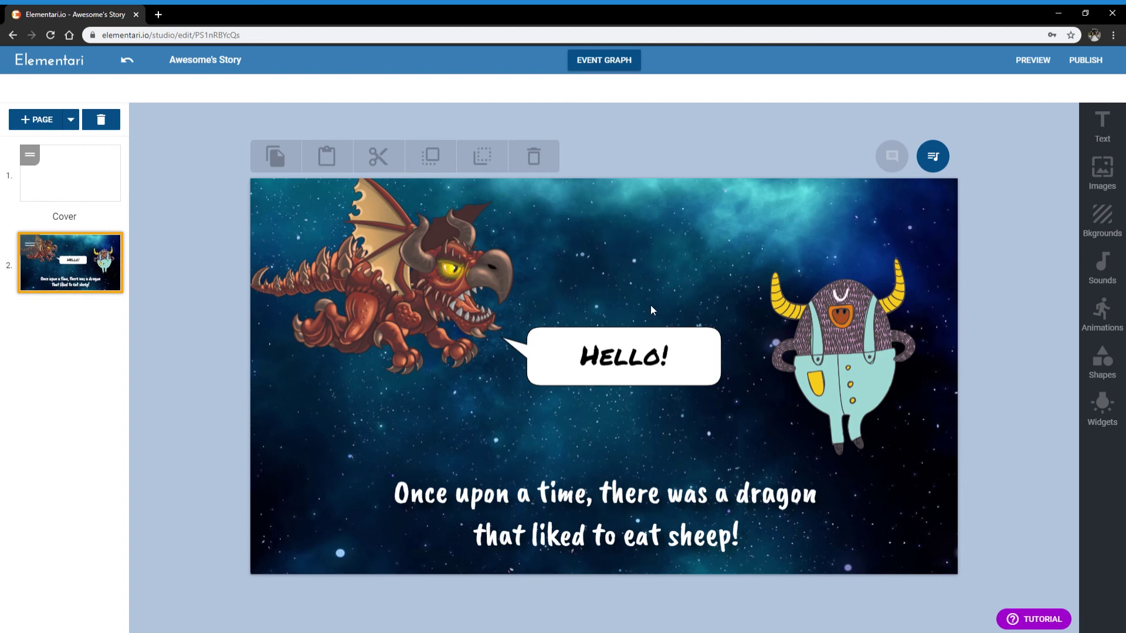
Browse the fade-in and text effect tutorials, then open 'How to use a text variable'
{"action": "left_click", "coordinate": [1021, 623]}
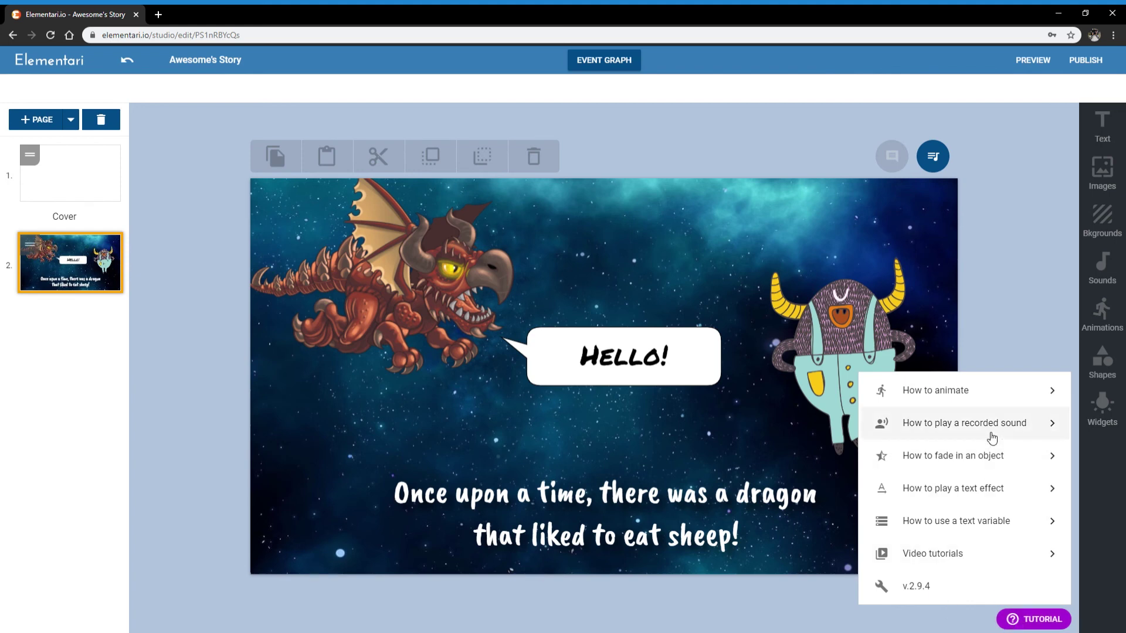
{"action": "left_click", "coordinate": [990, 457]}
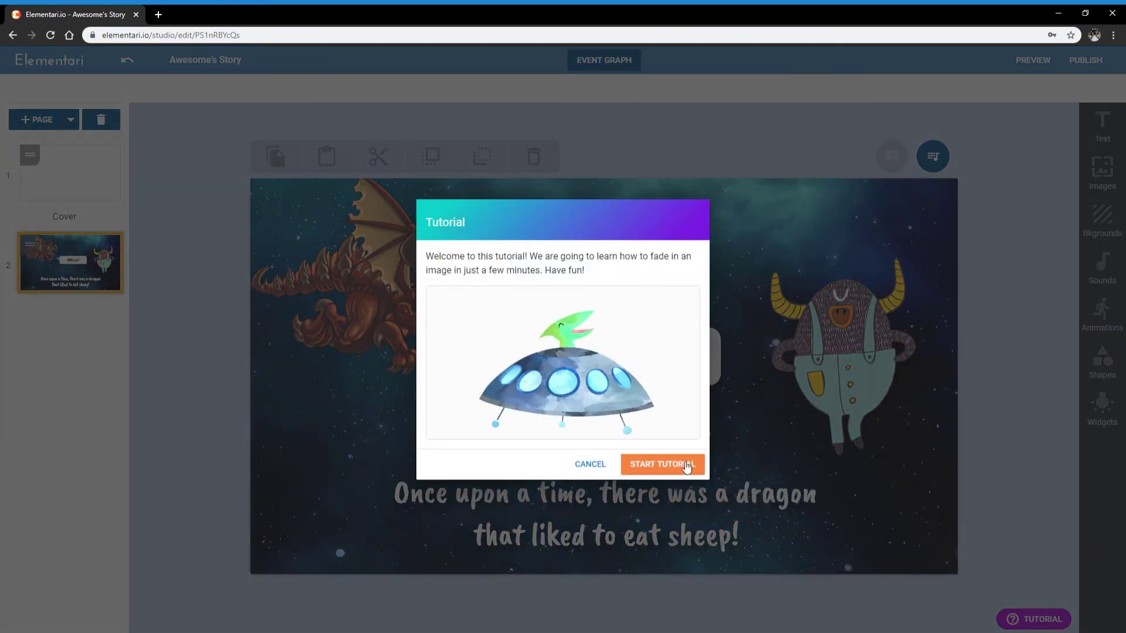
{"action": "left_click", "coordinate": [601, 464]}
{"action": "left_click", "coordinate": [1027, 610]}
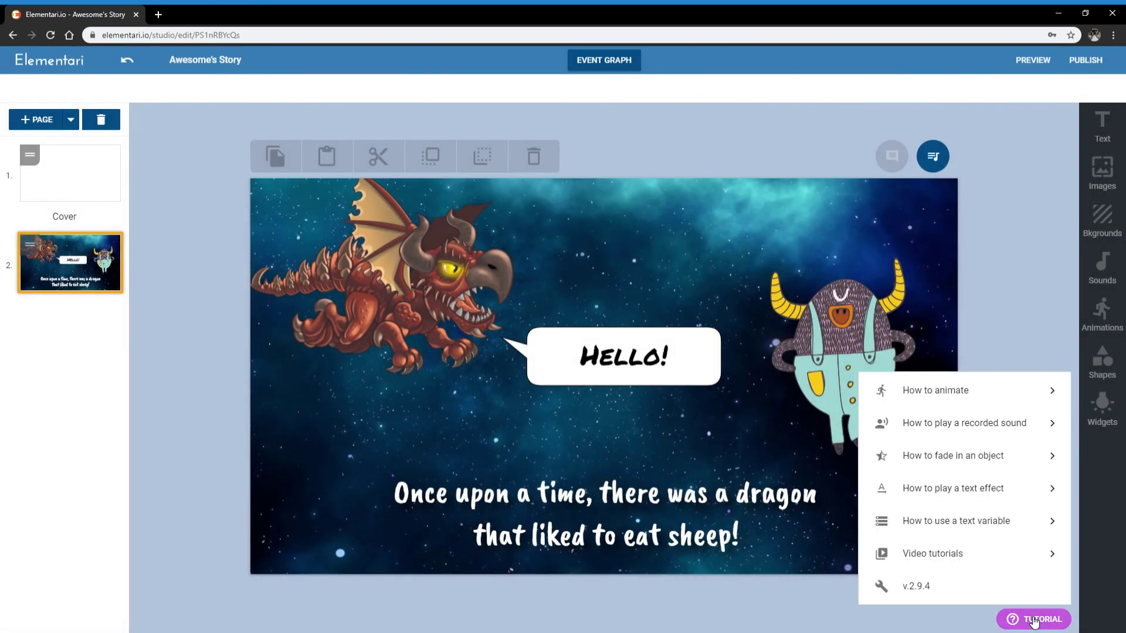
{"action": "left_click", "coordinate": [973, 488]}
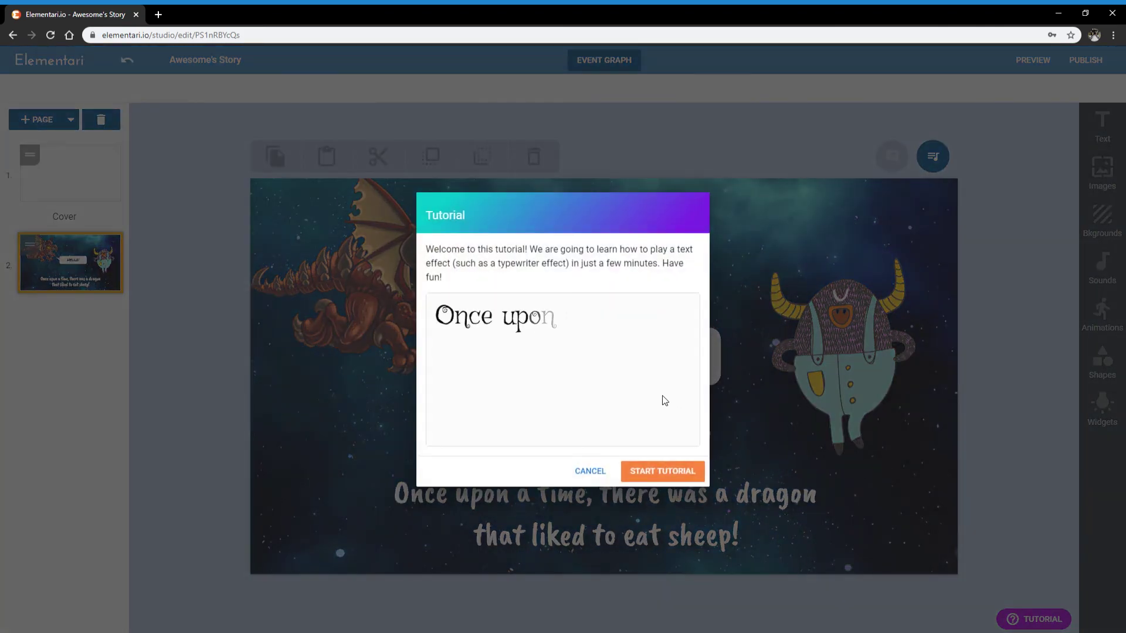
{"action": "left_click", "coordinate": [591, 472]}
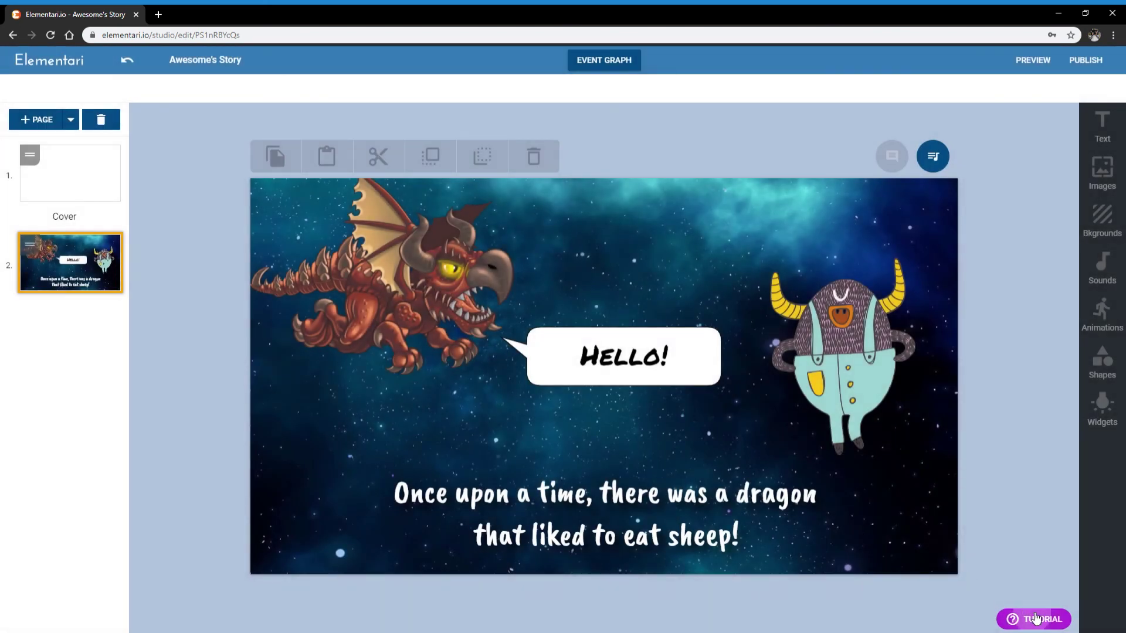
{"action": "left_click", "coordinate": [1025, 612]}
{"action": "left_click", "coordinate": [963, 529]}
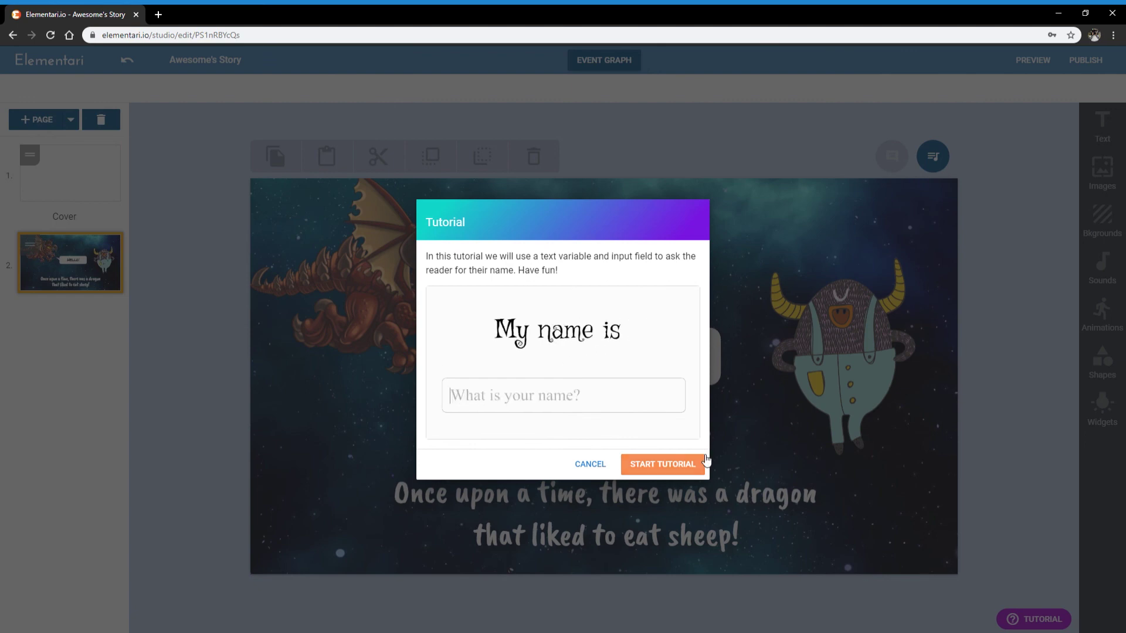
Dismiss the text-variable tutorial and tutorials list, then shift the dragon about 5 pixels down
{"action": "left_click", "coordinate": [595, 465]}
{"action": "left_click", "coordinate": [1012, 623]}
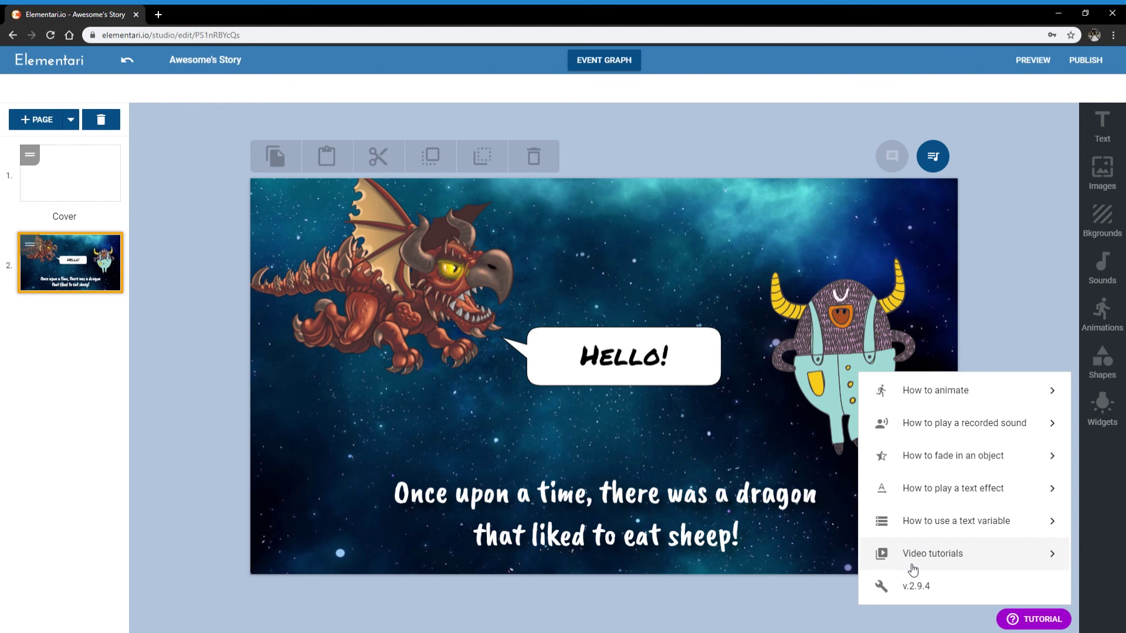
{"action": "left_click", "coordinate": [727, 431]}
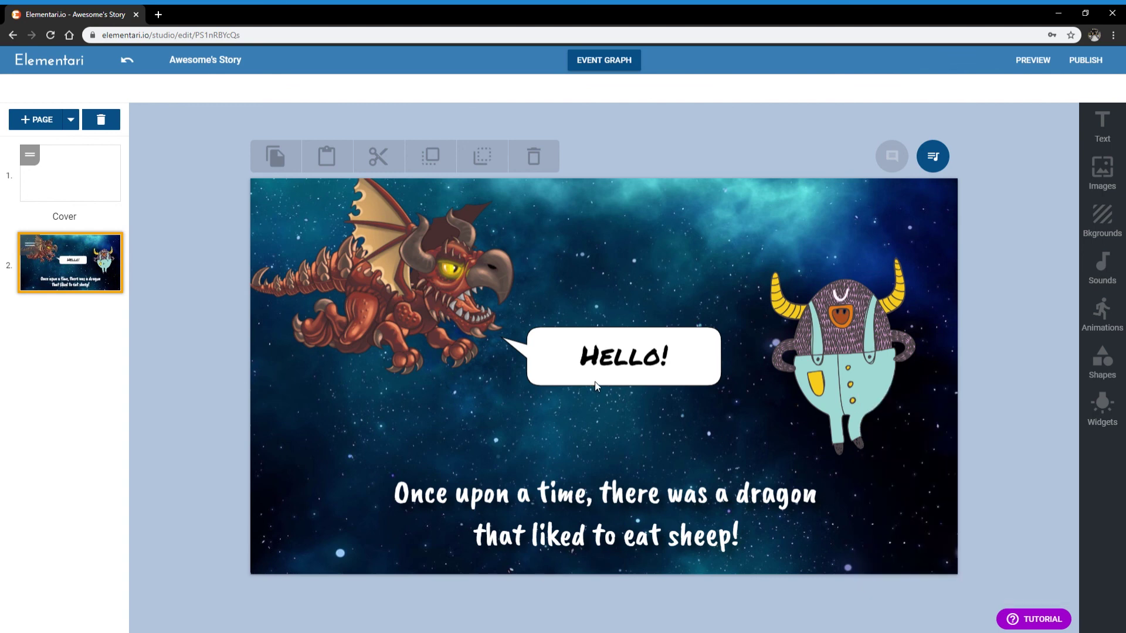
{"action": "left_click_drag", "start_coordinate": [403, 262], "coordinate": [404, 265]}
{"action": "left_click", "coordinate": [617, 238]}
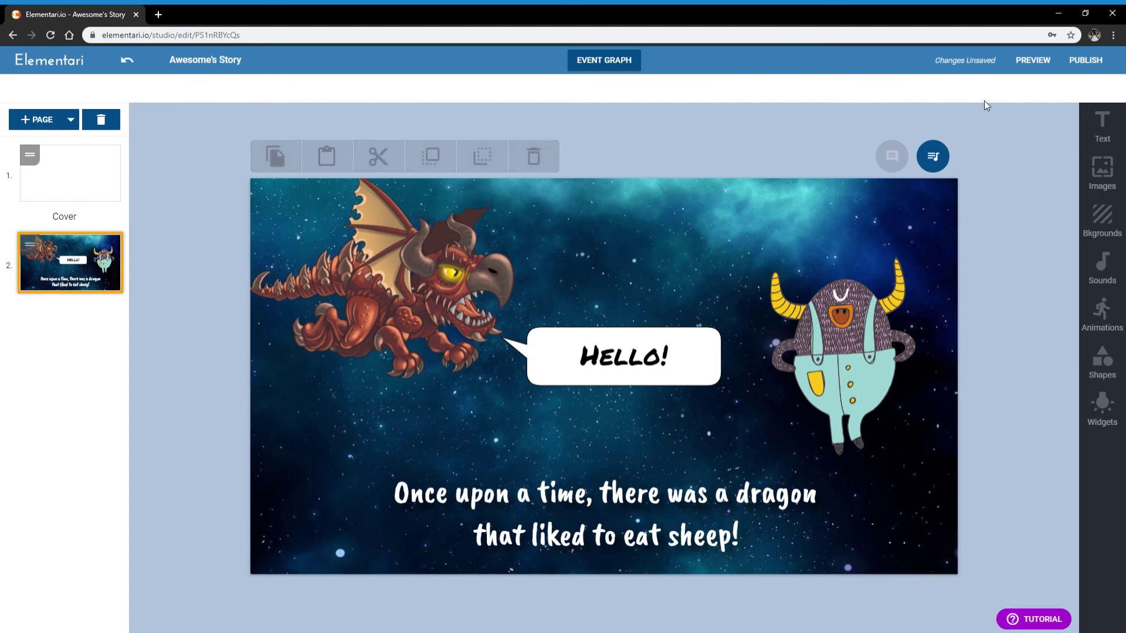
{"action": "left_click", "coordinate": [1102, 64]}
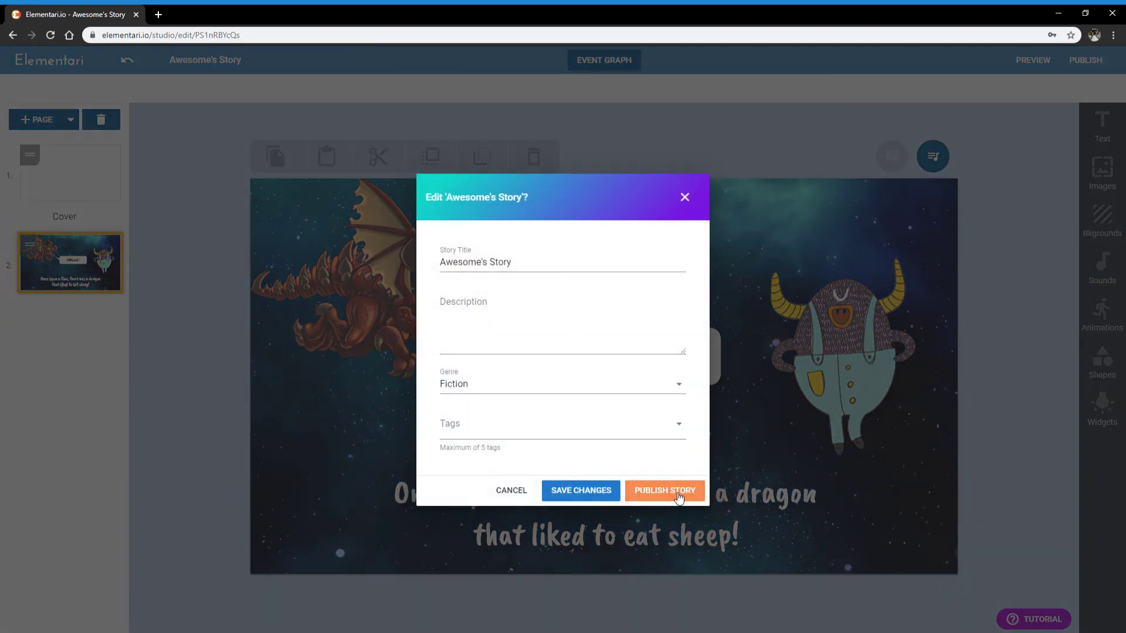
{"action": "left_click", "coordinate": [685, 197]}
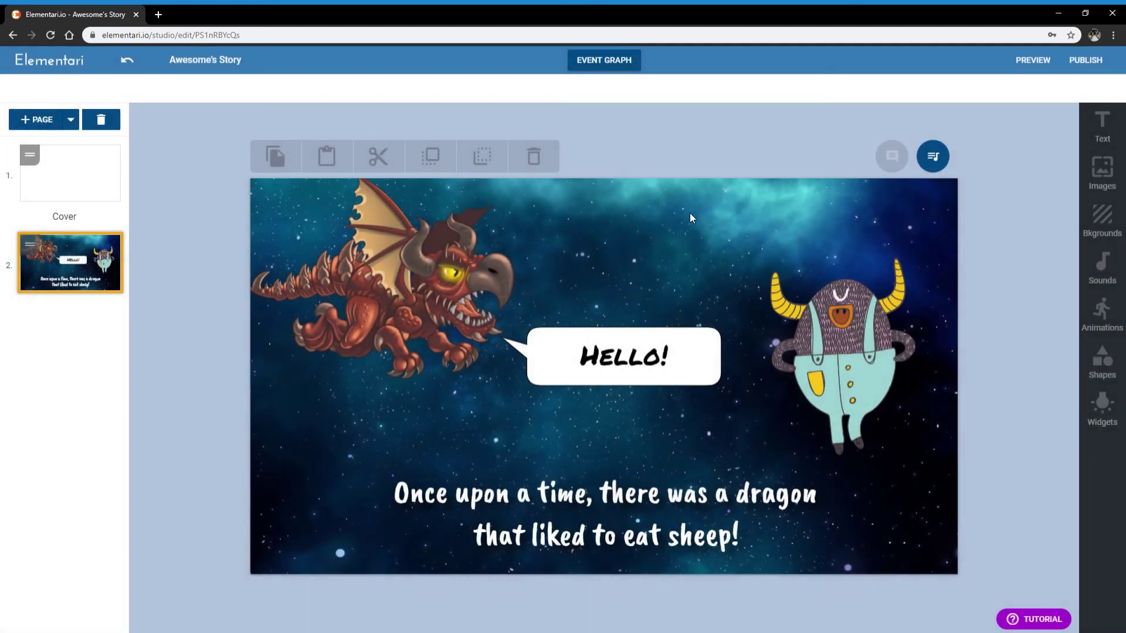